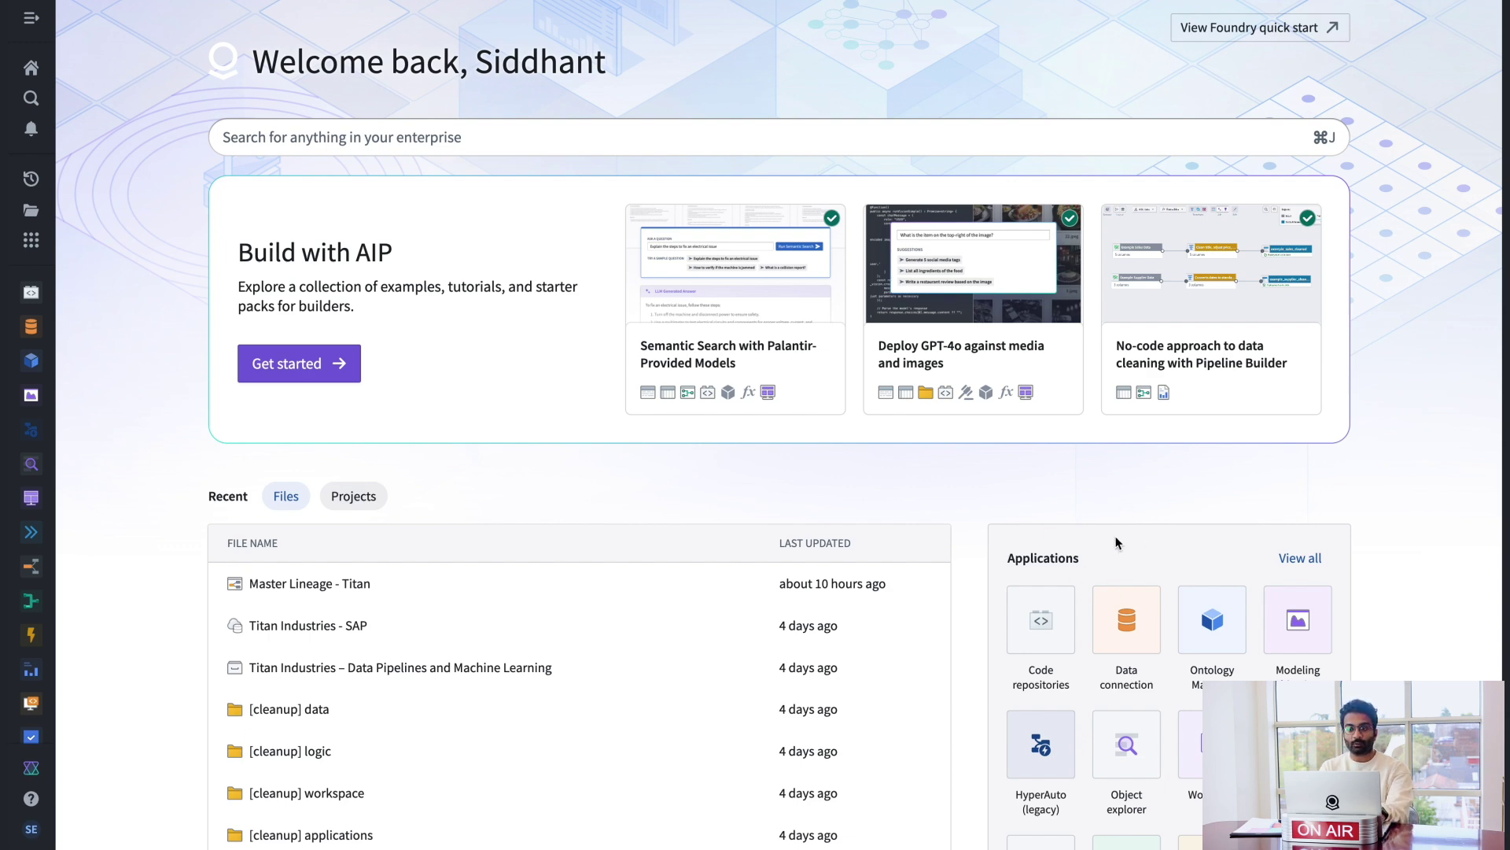
Open the Data connection app and start connecting to an external system.
scroll(1116, 540, down, 3)
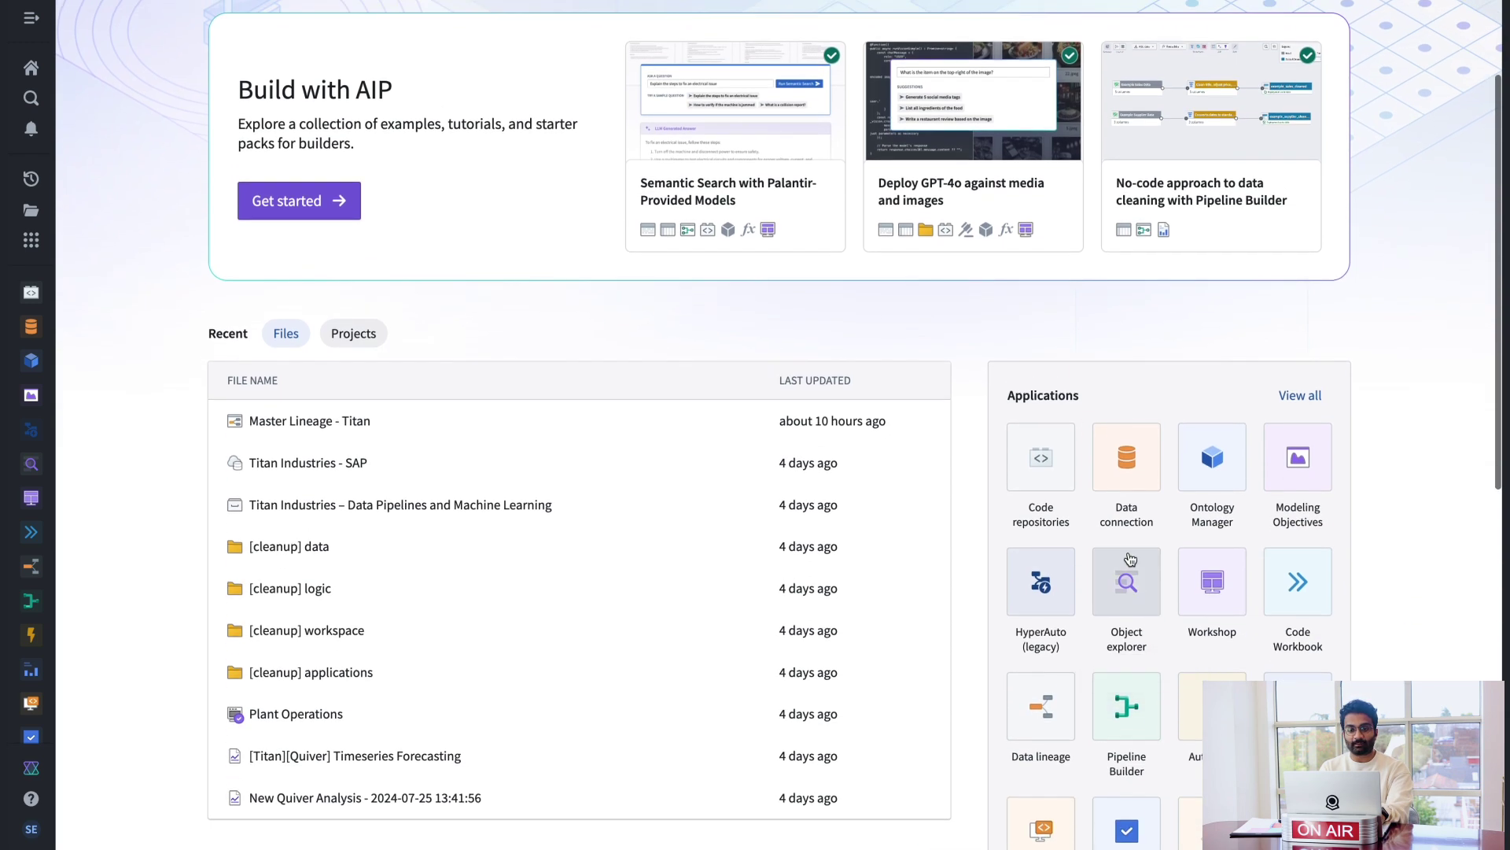
click(1145, 472)
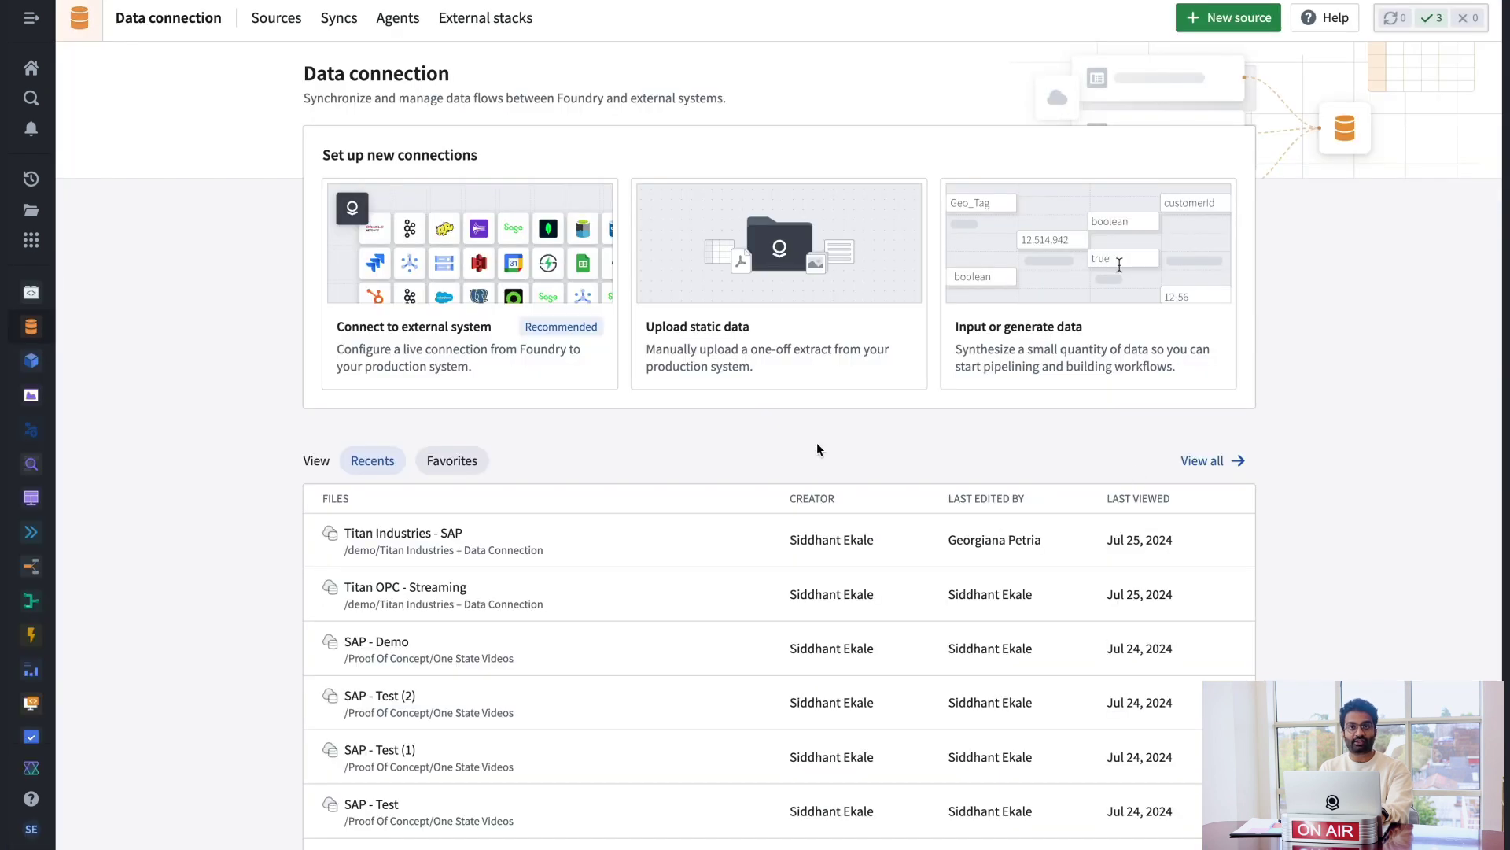
click(408, 304)
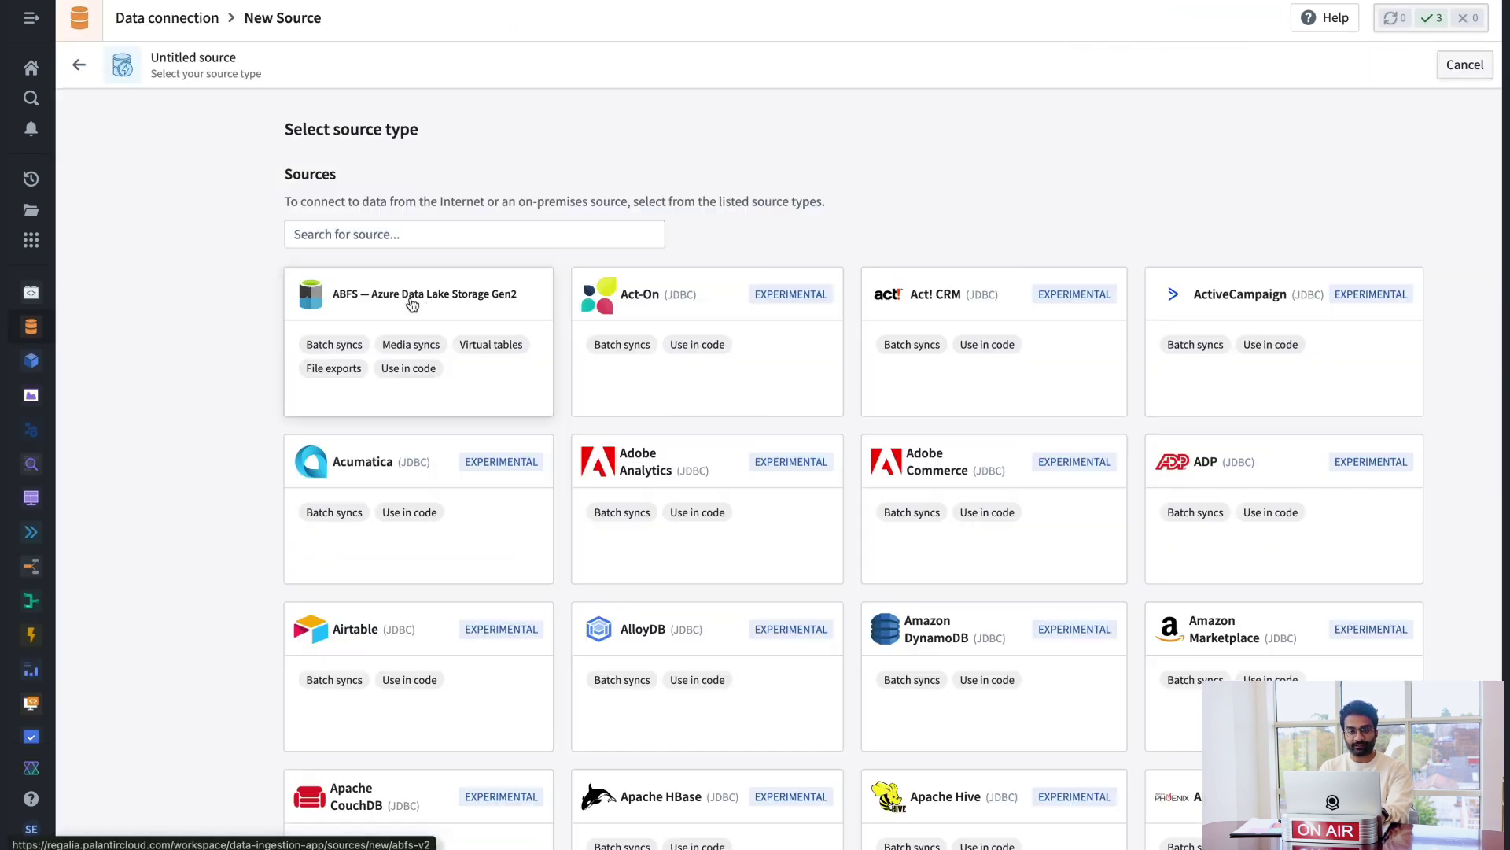
Search the source types for Azure, Amazon and Big connectors.
click(385, 227)
text(azur)
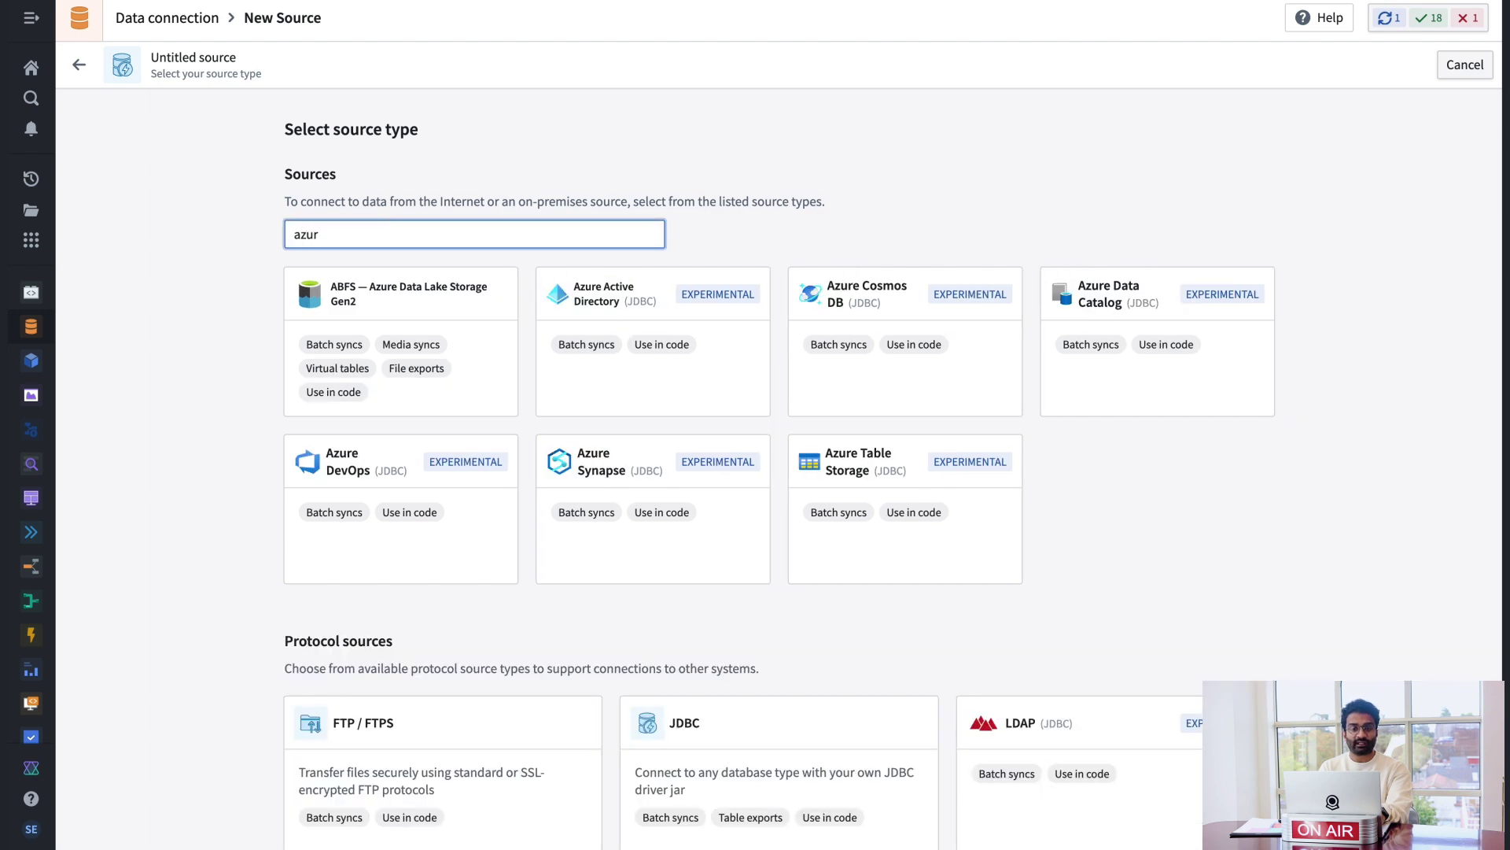
text(e)
key(ctrl+a)
key(BackSpace)
text(amaz)
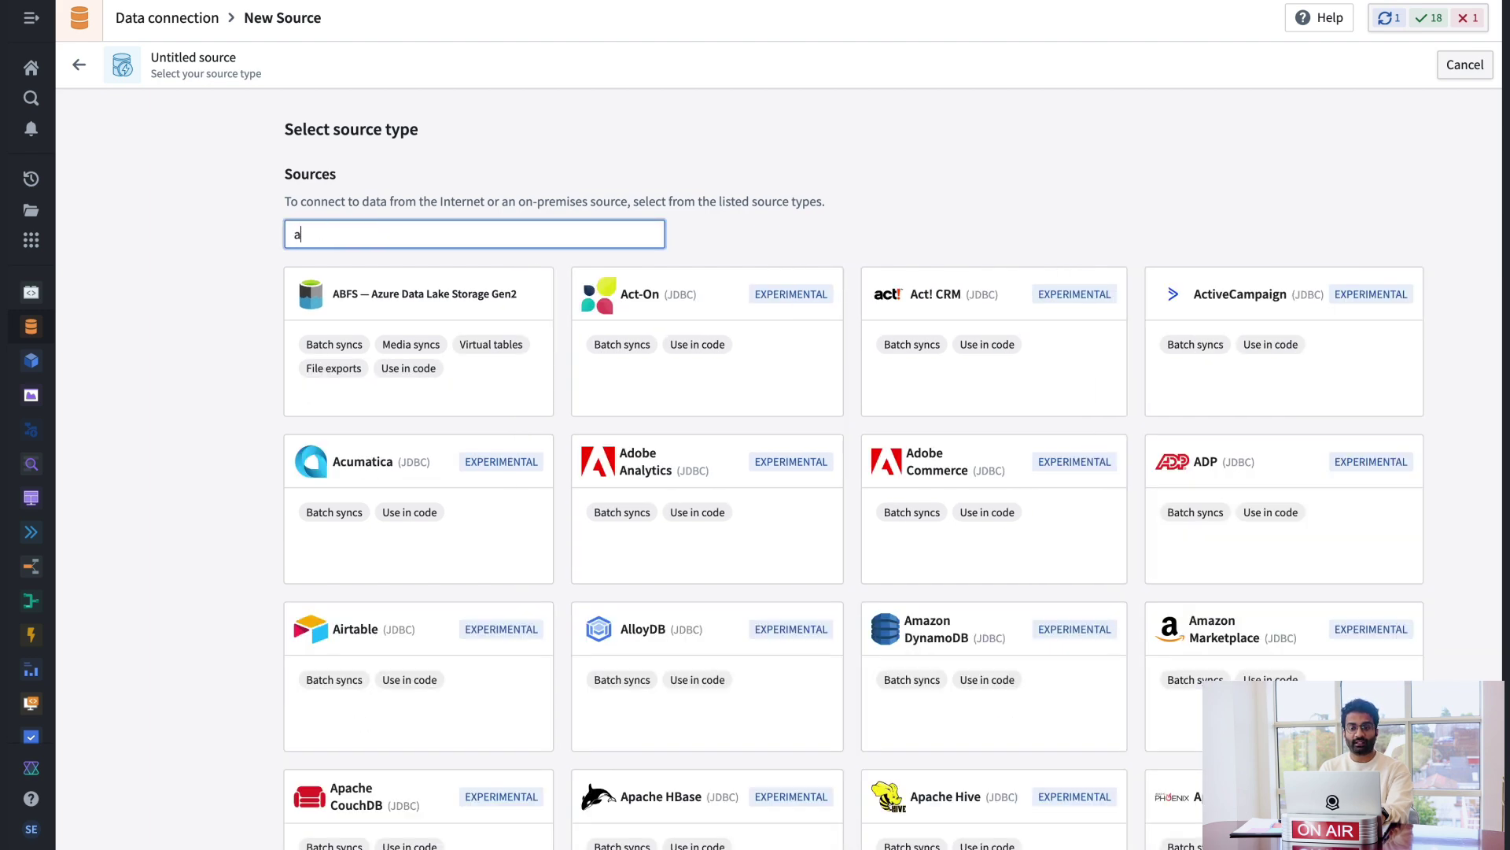
key(ctrl+a)
text(b)
key(BackSpace)
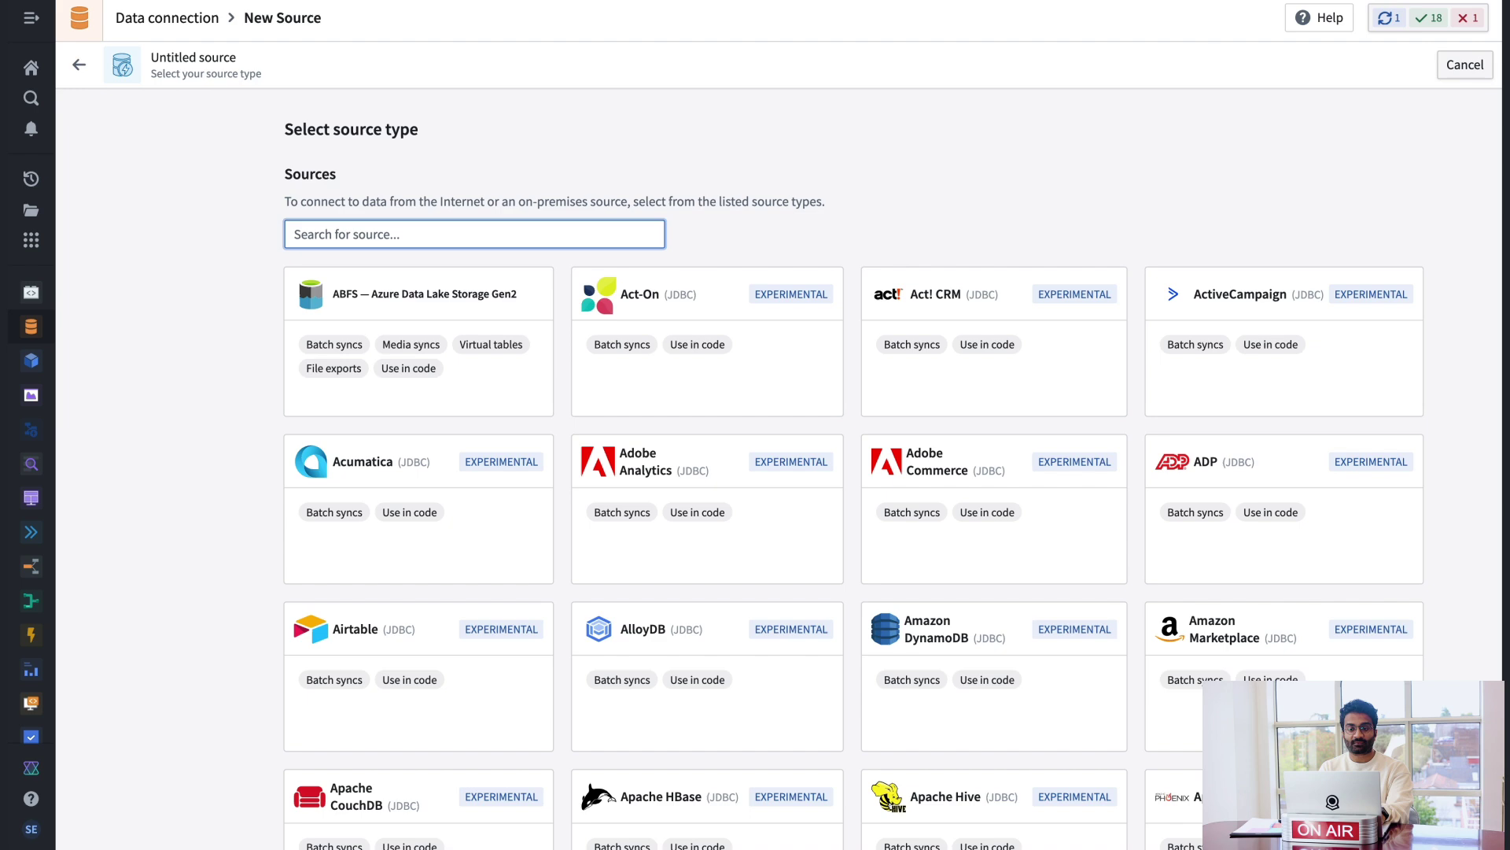
text(big)
key(ctrl+a)
key(BackSpace)
Try ERP and CRM searches, then filter the source types by 'sap'.
text(erp)
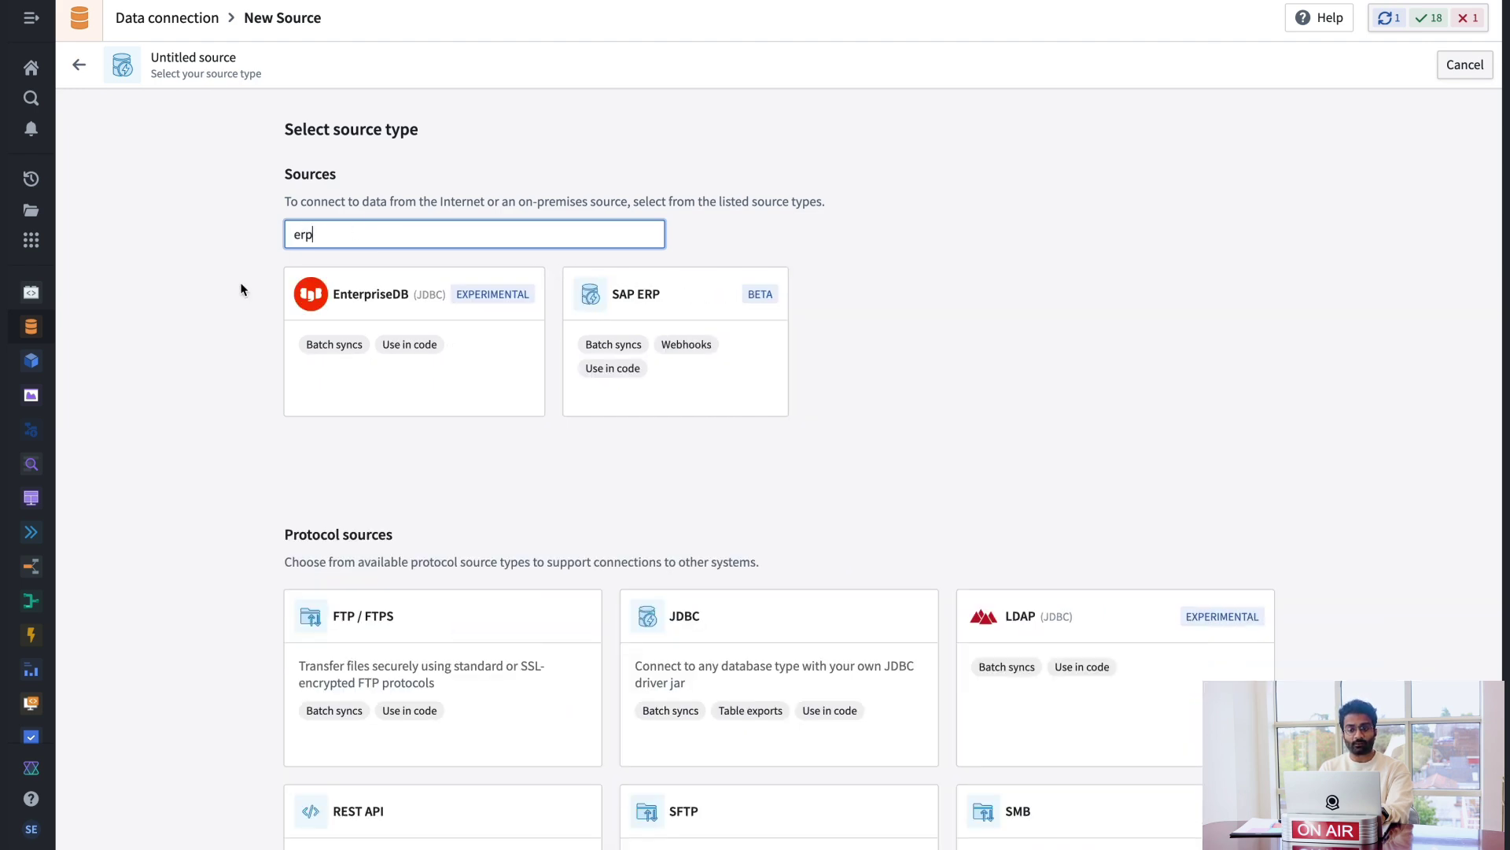
scroll(210, 317, down, 2)
scroll(210, 318, up, 2)
key(ctrl+a)
text(c)
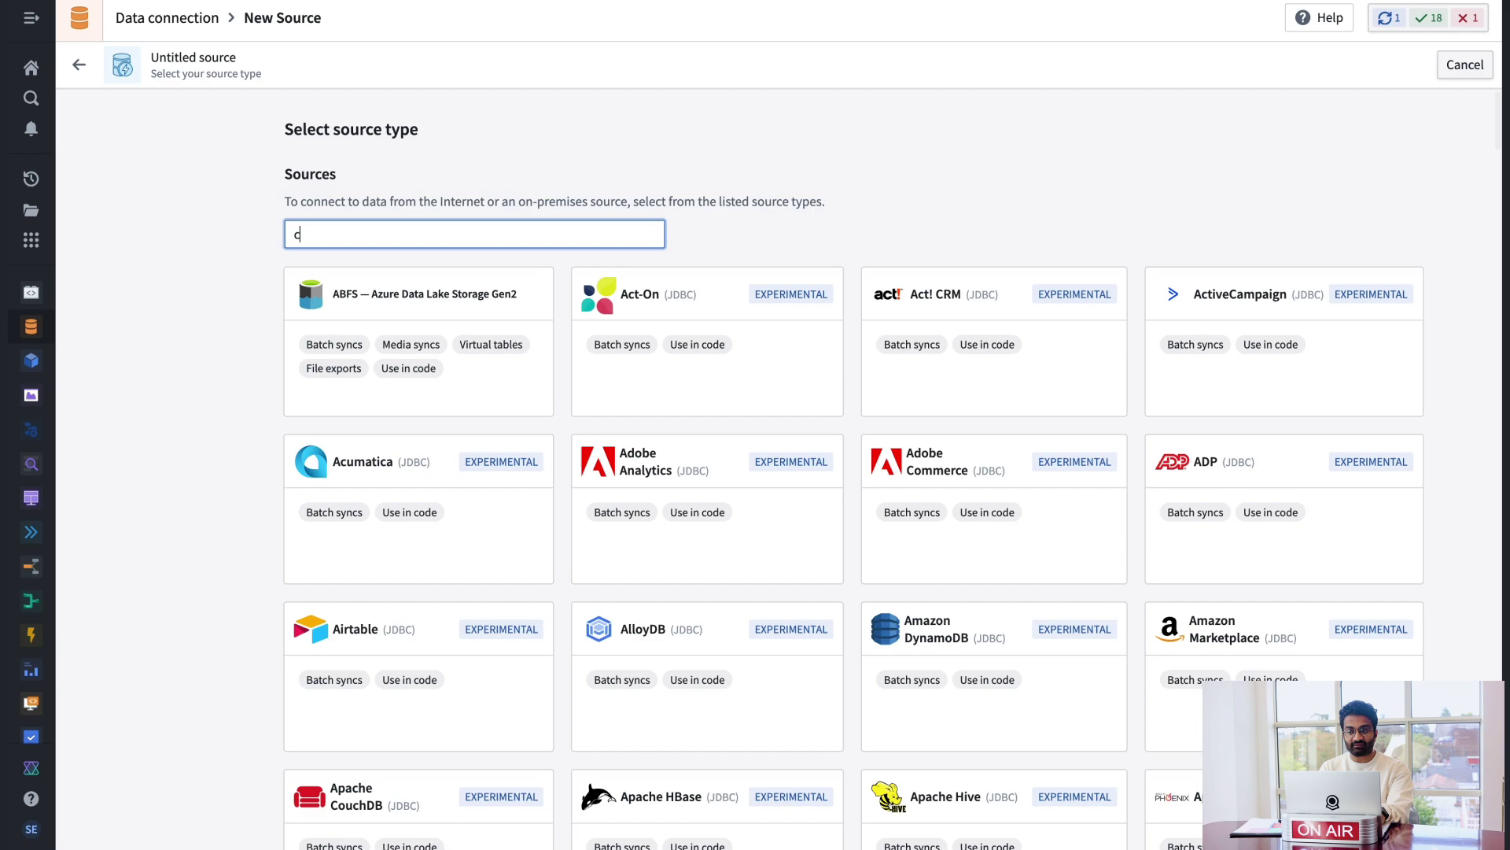
text(rm)
key(ctrl+a)
key(BackSpace)
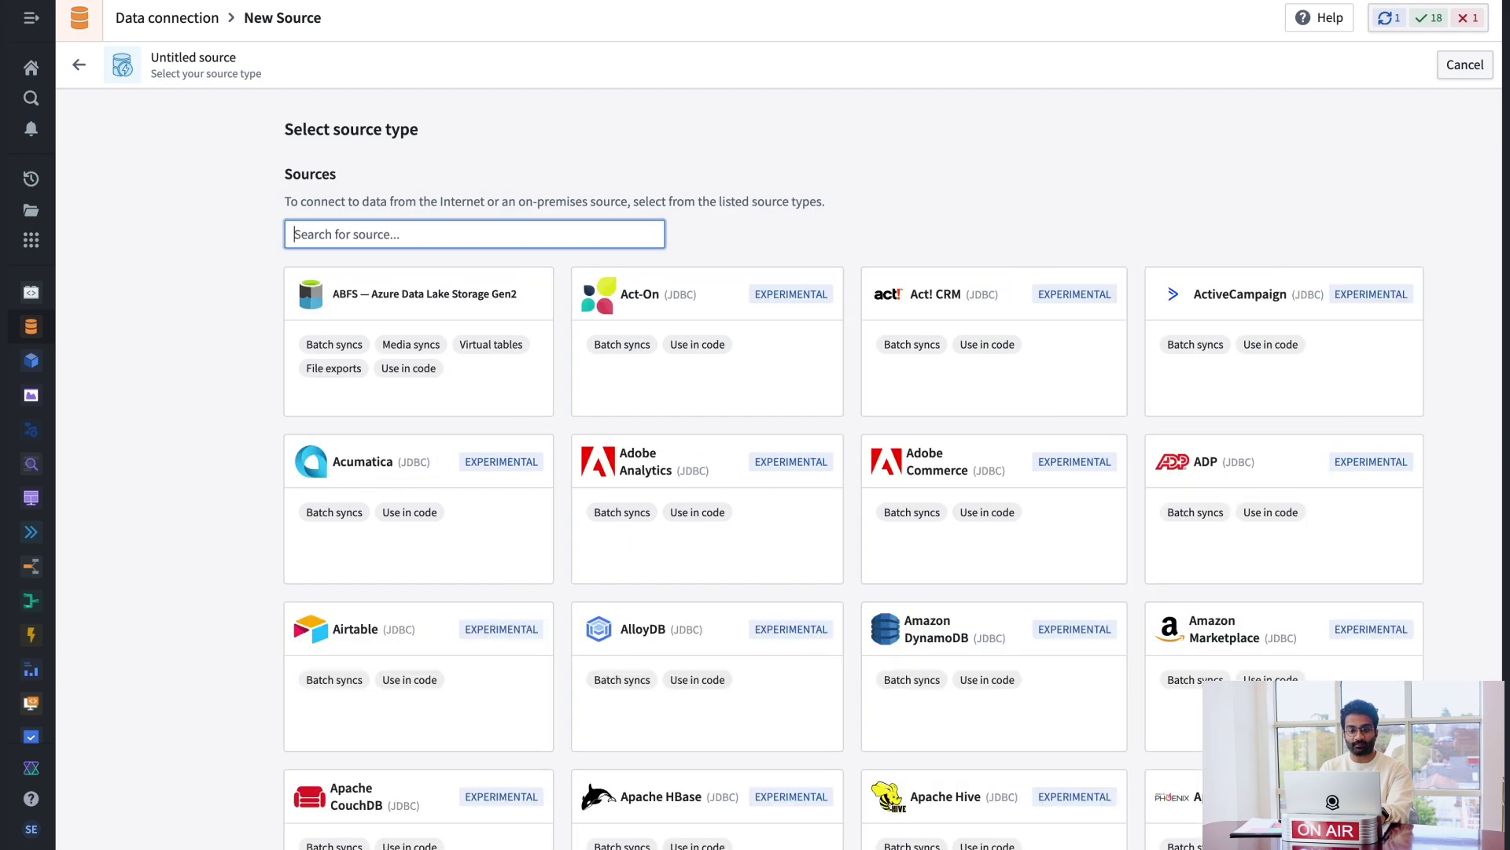
scroll(893, 469, down, 20)
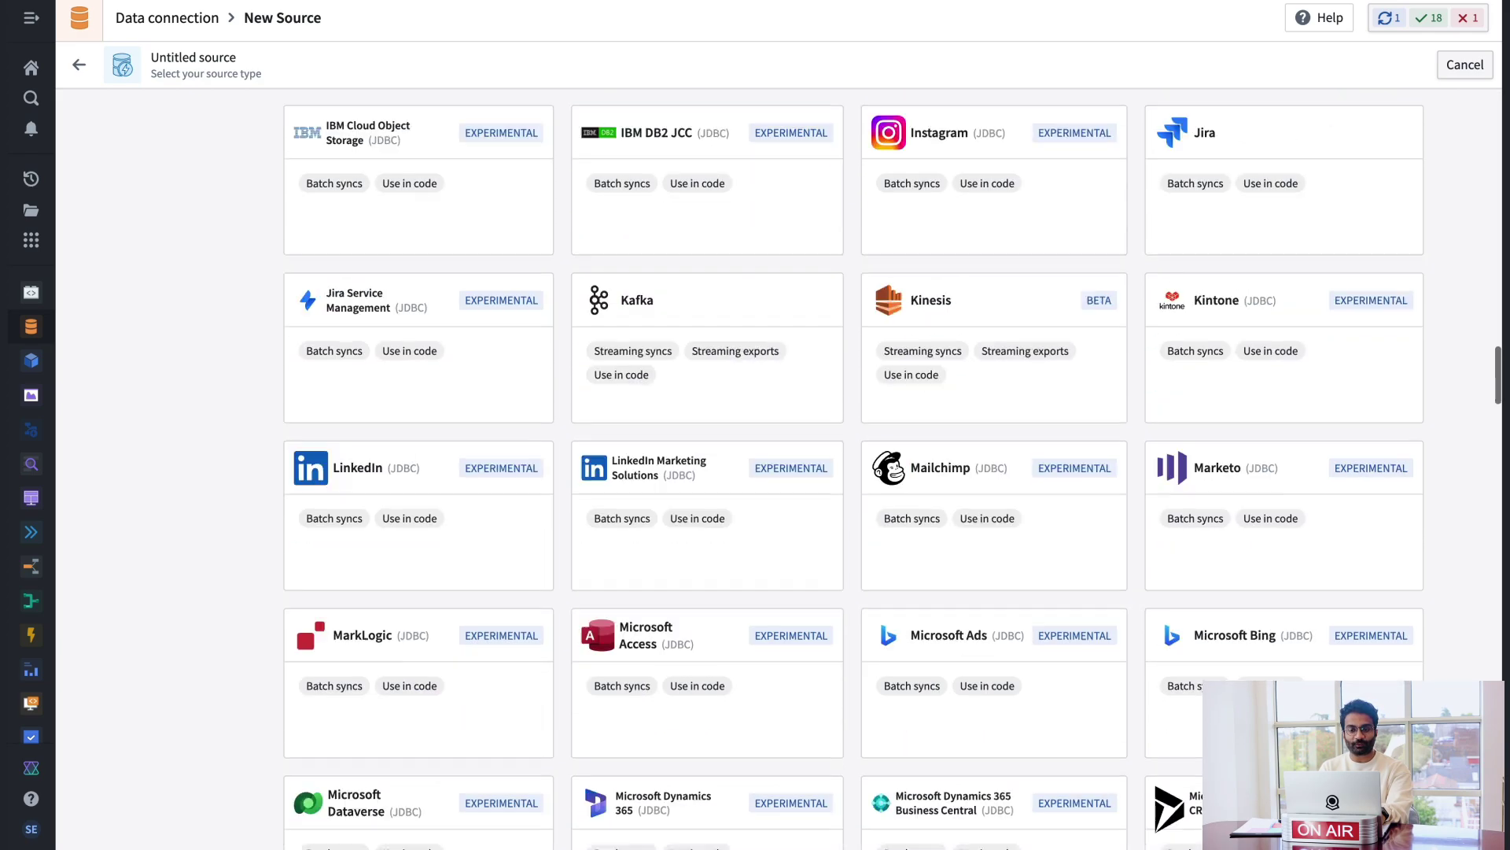
scroll(893, 470, down, 20)
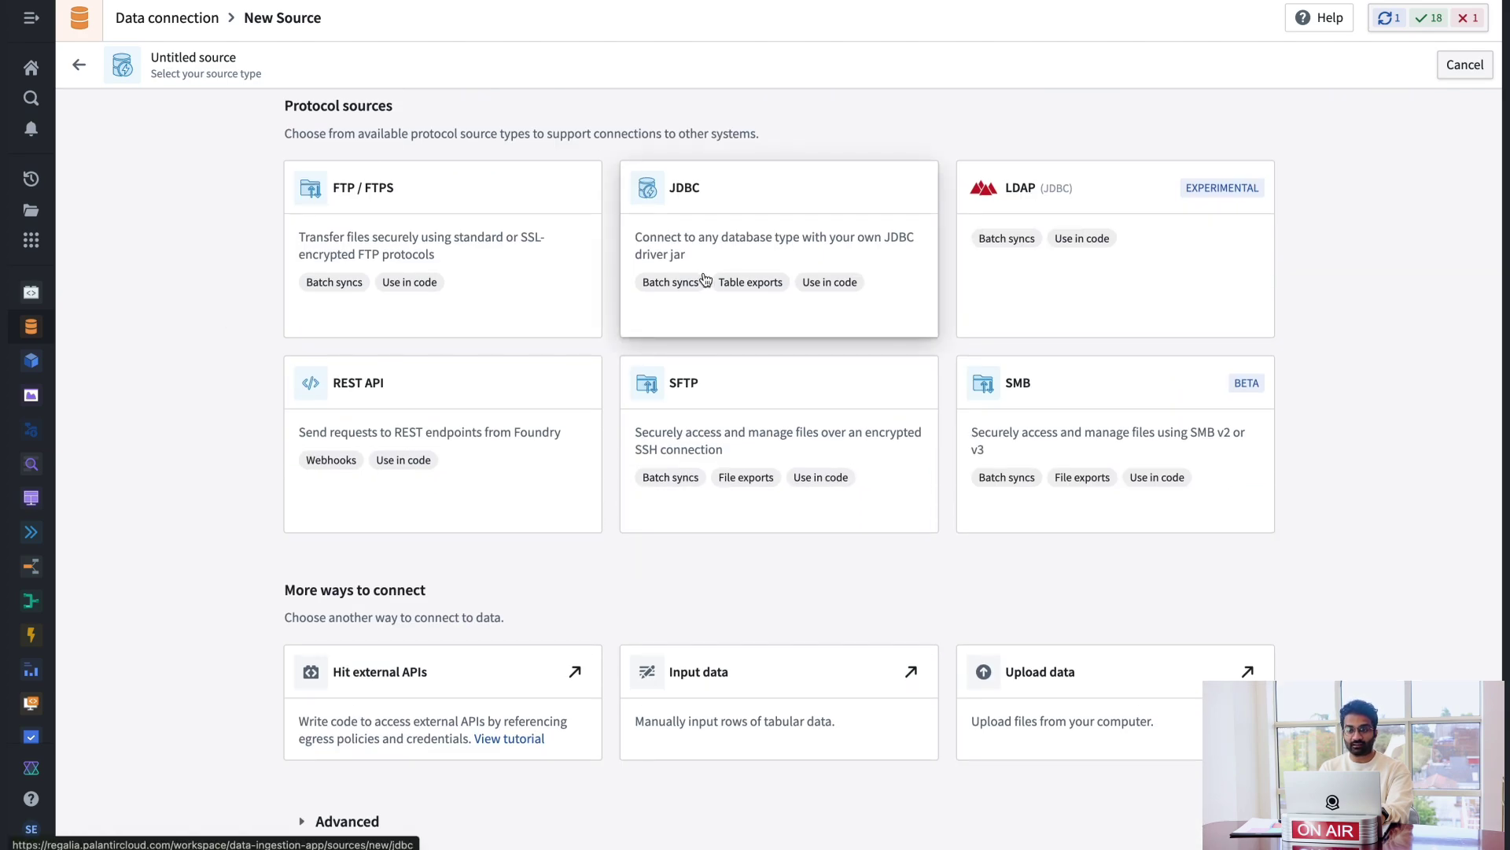
scroll(214, 256, up, 15)
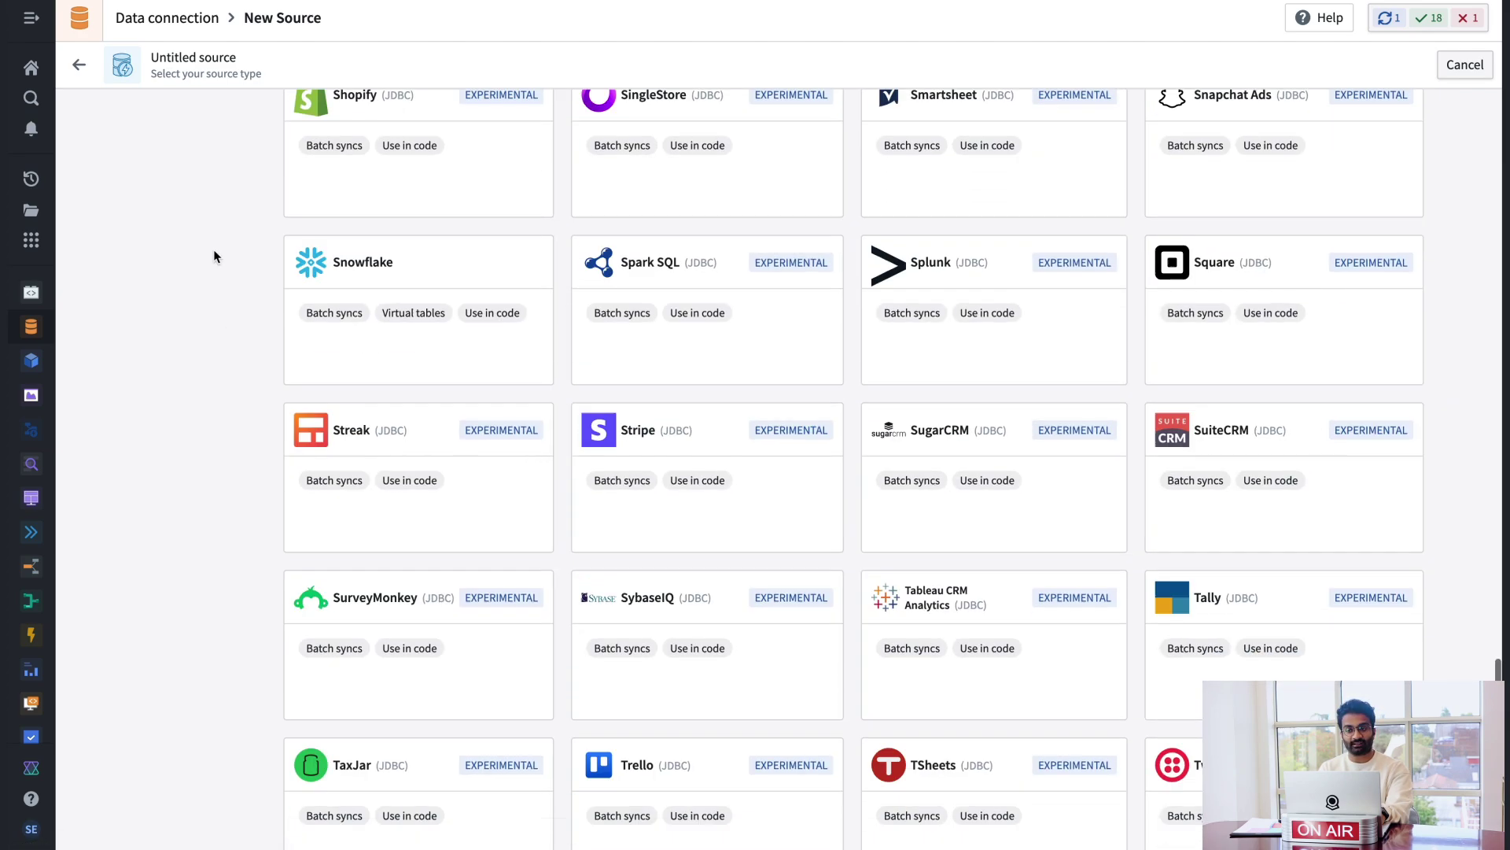
scroll(214, 256, up, 20)
text(sap)
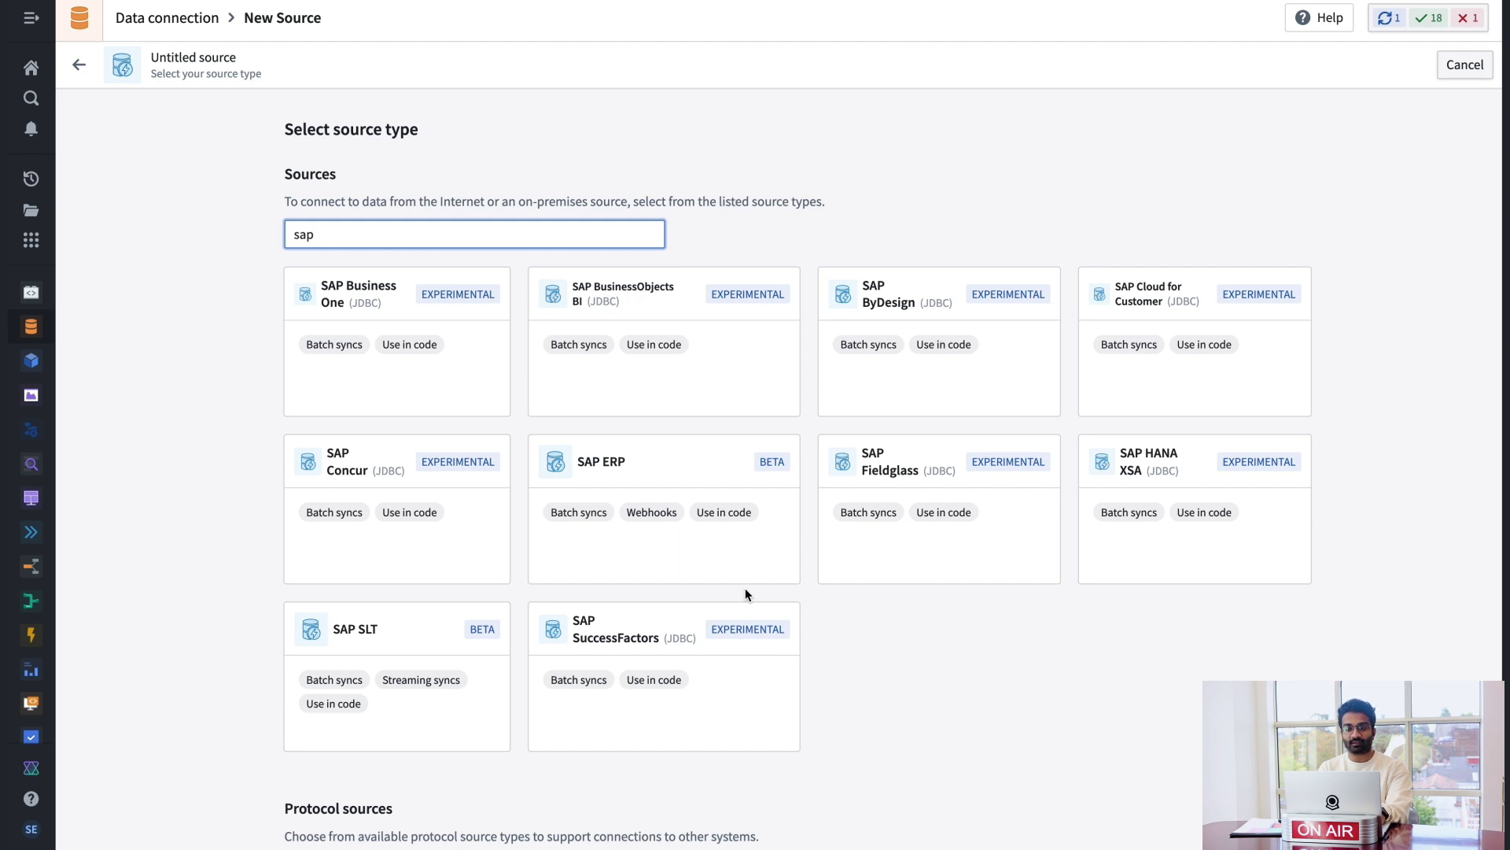
Choose SAP ERP as the source type and preview each wizard step through Summary.
click(652, 469)
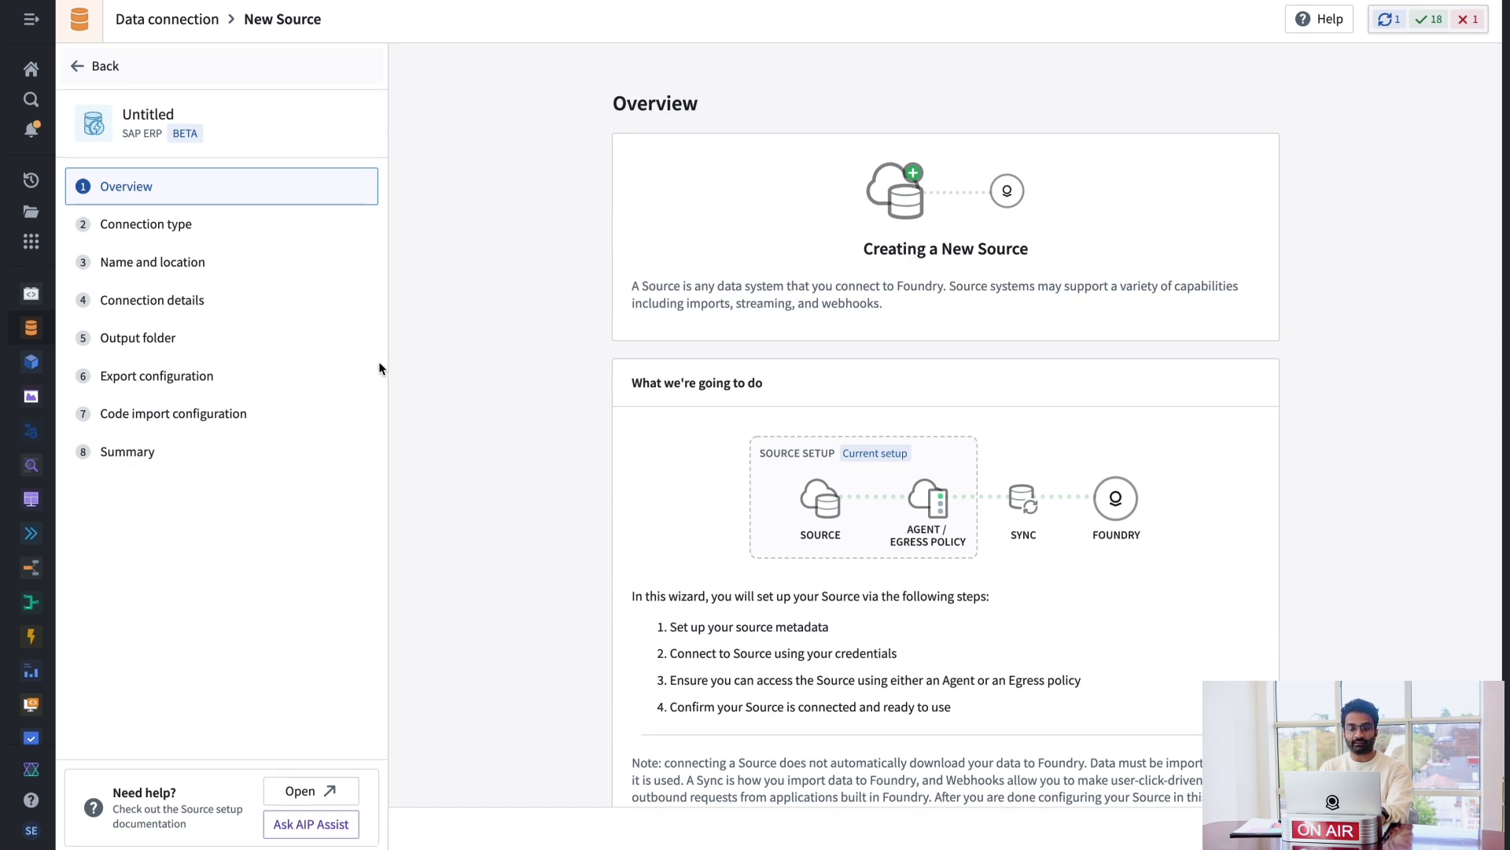
click(248, 226)
click(244, 269)
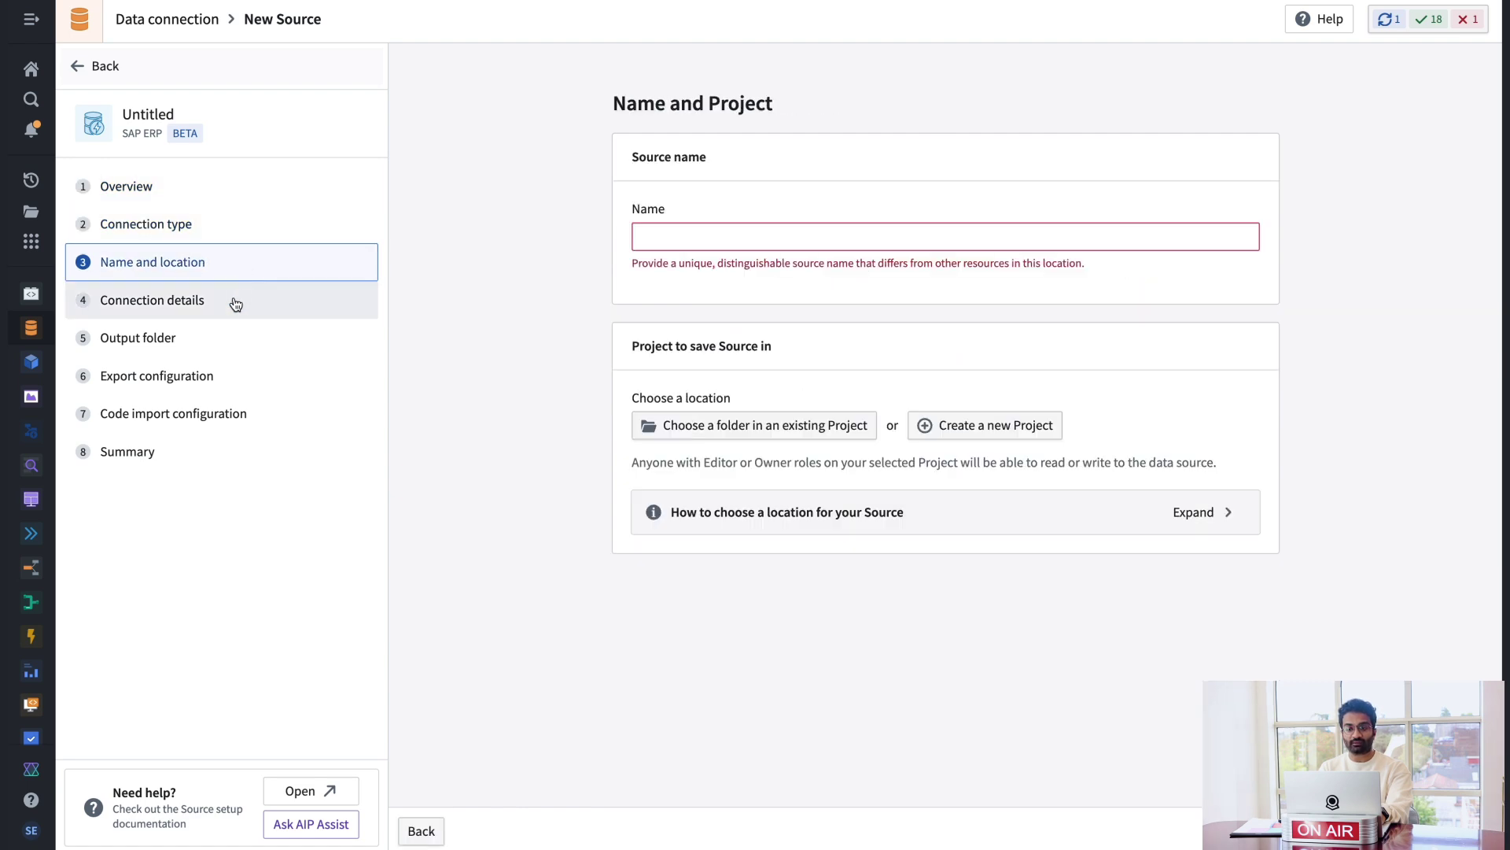
click(233, 304)
click(229, 343)
click(226, 385)
click(219, 416)
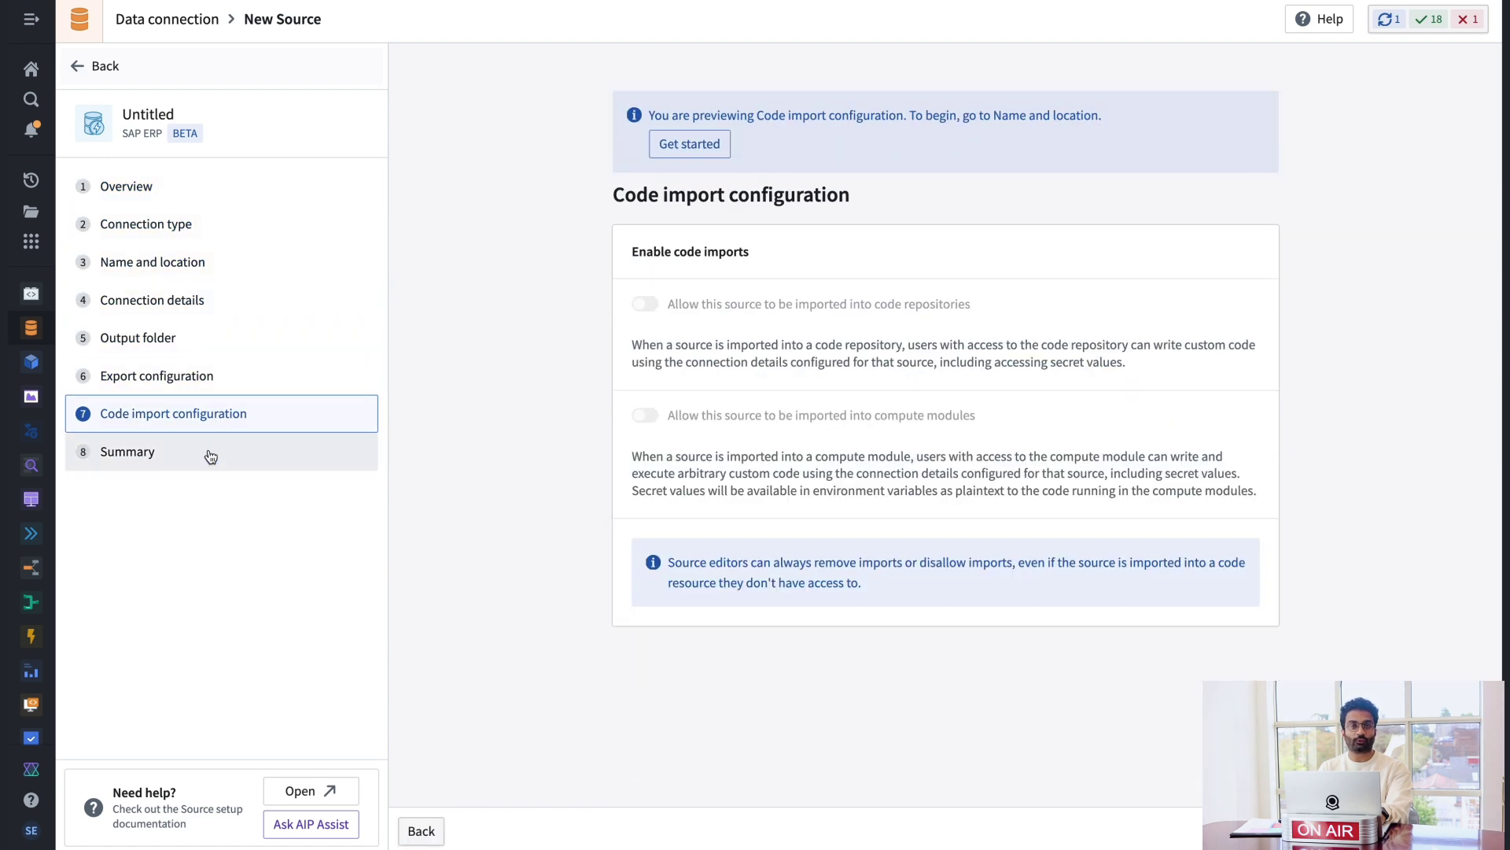
click(208, 453)
Revisit the overview, connection details and name steps, ending on Connection type.
click(207, 189)
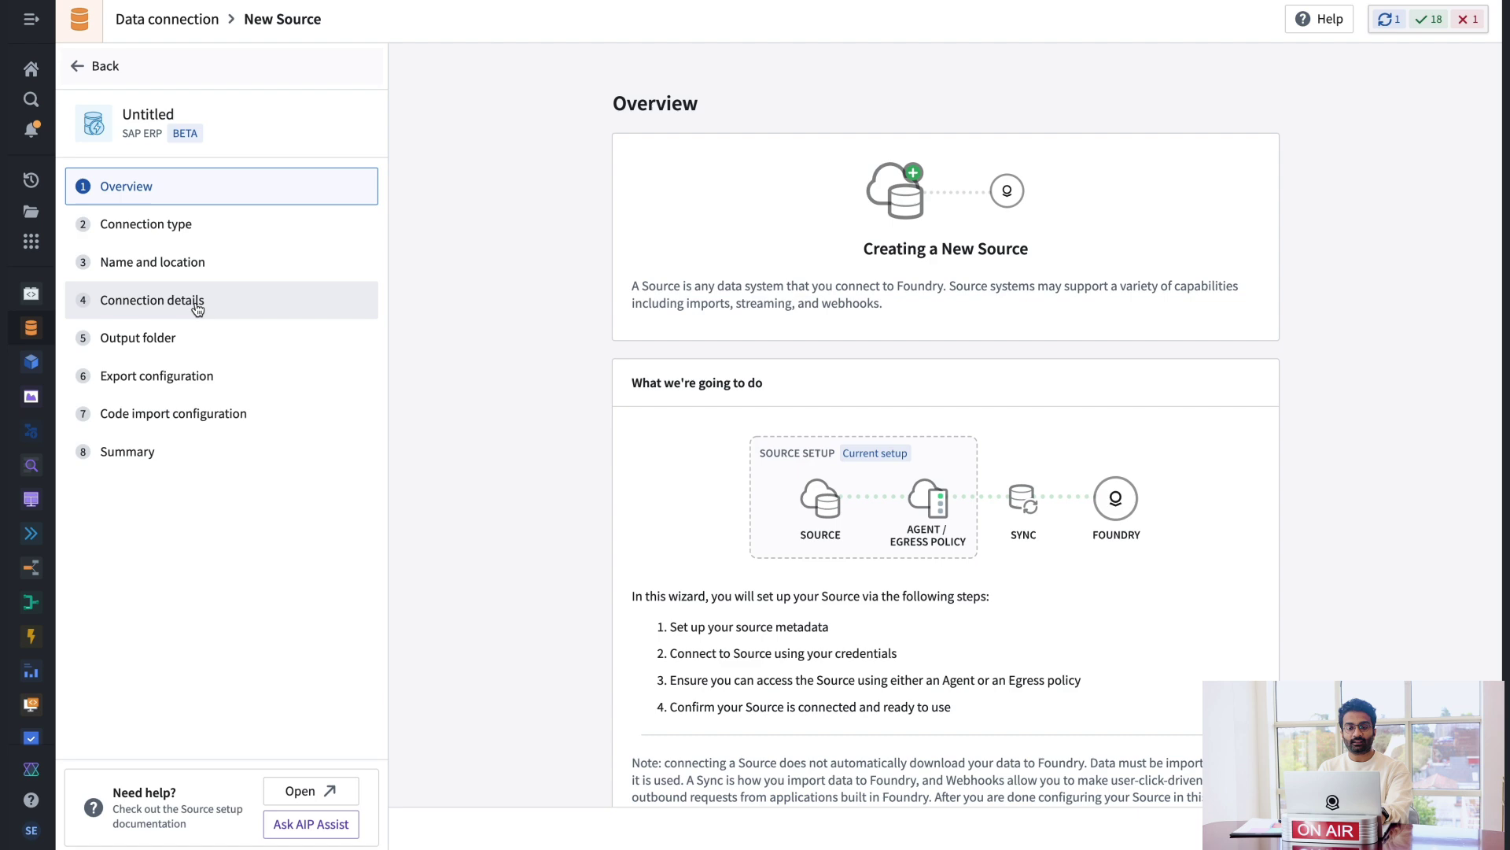
click(197, 310)
click(197, 263)
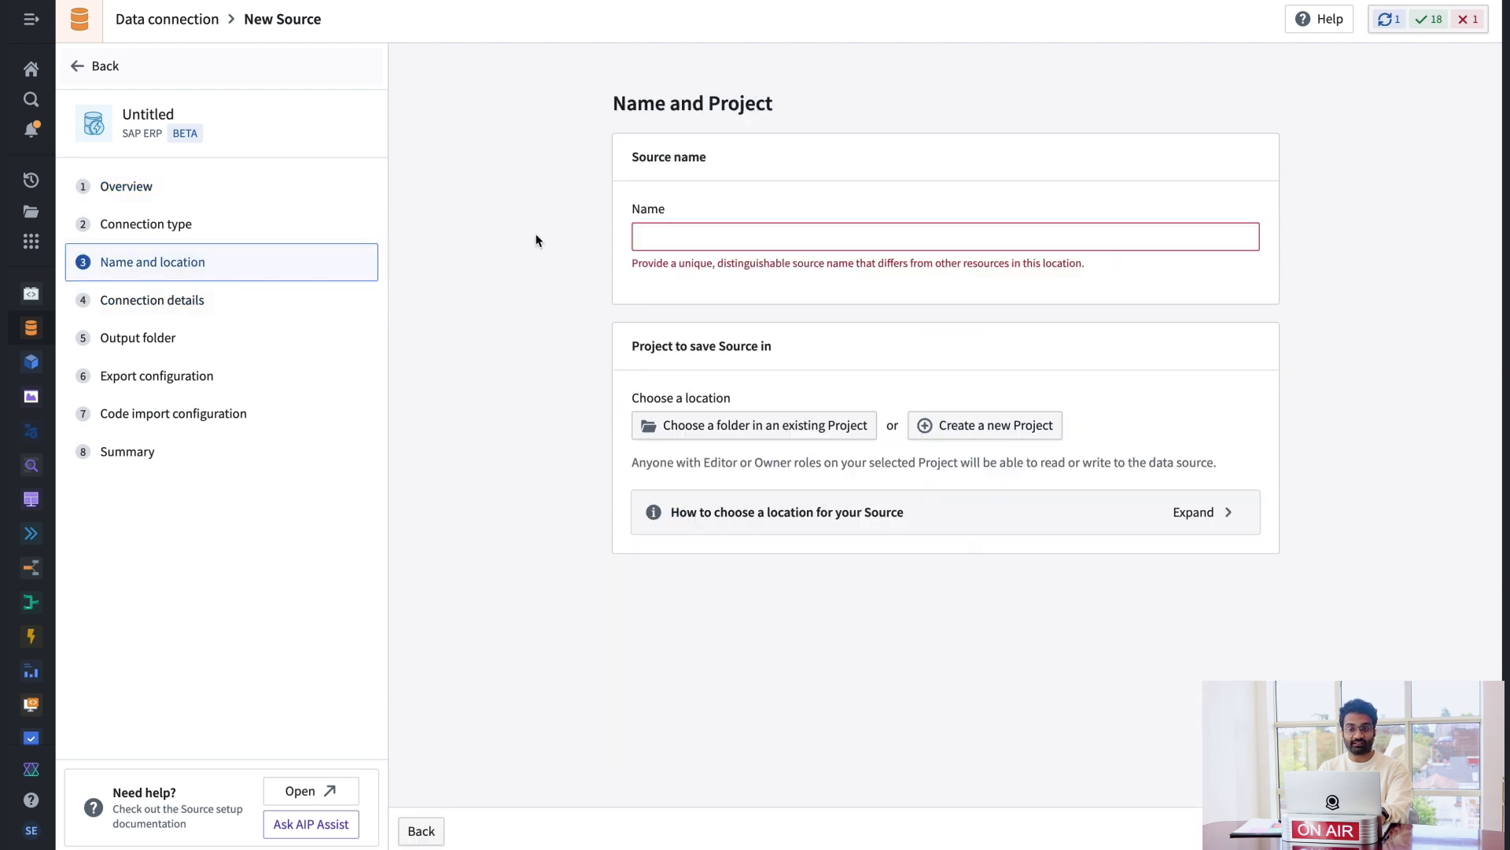
click(174, 172)
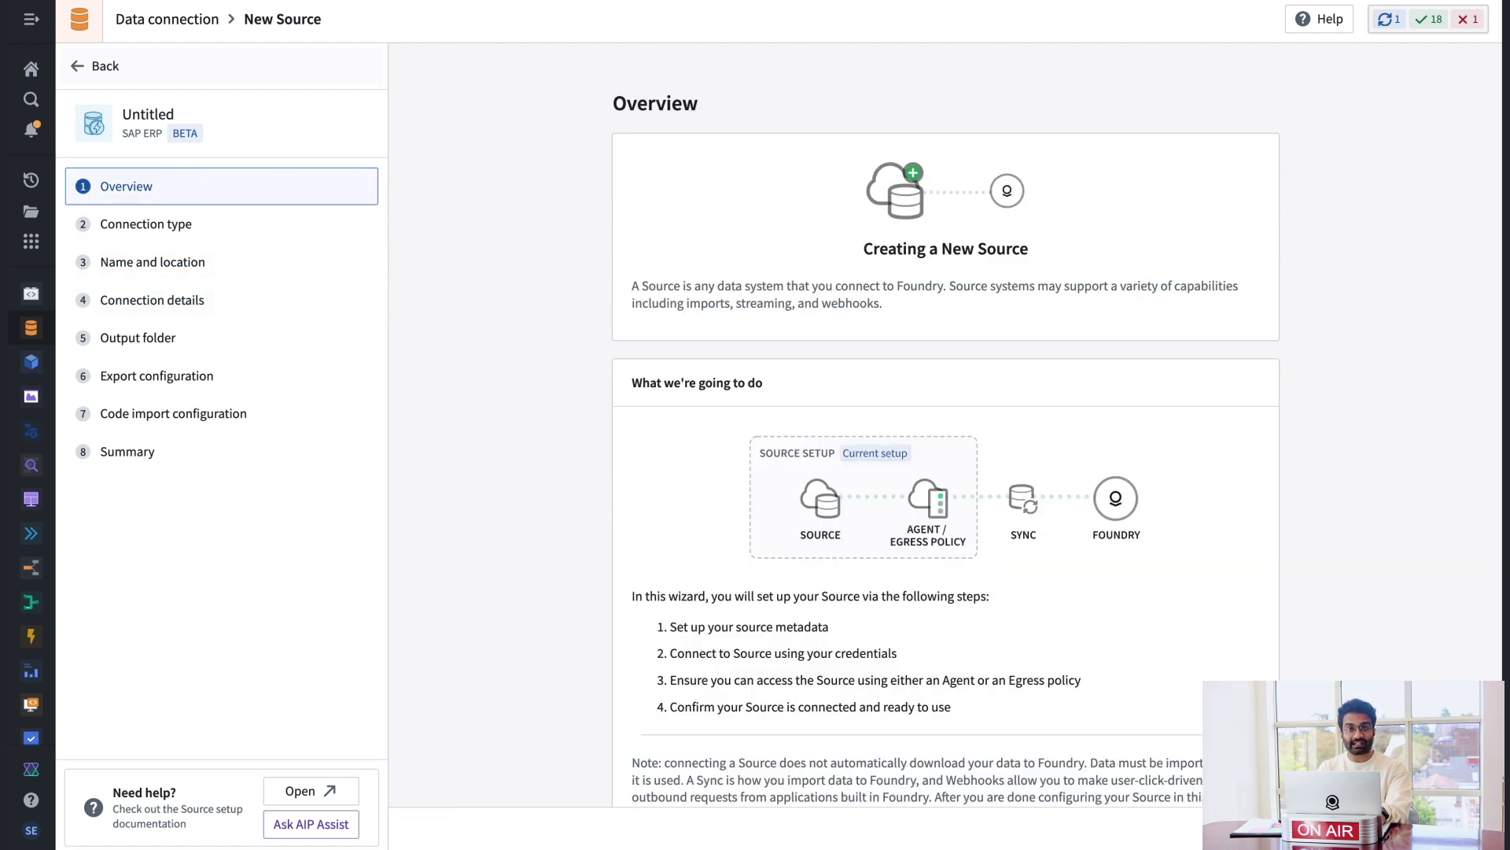
click(1451, 828)
Set the connection type to Through an Agent instead of Direct connection.
click(855, 297)
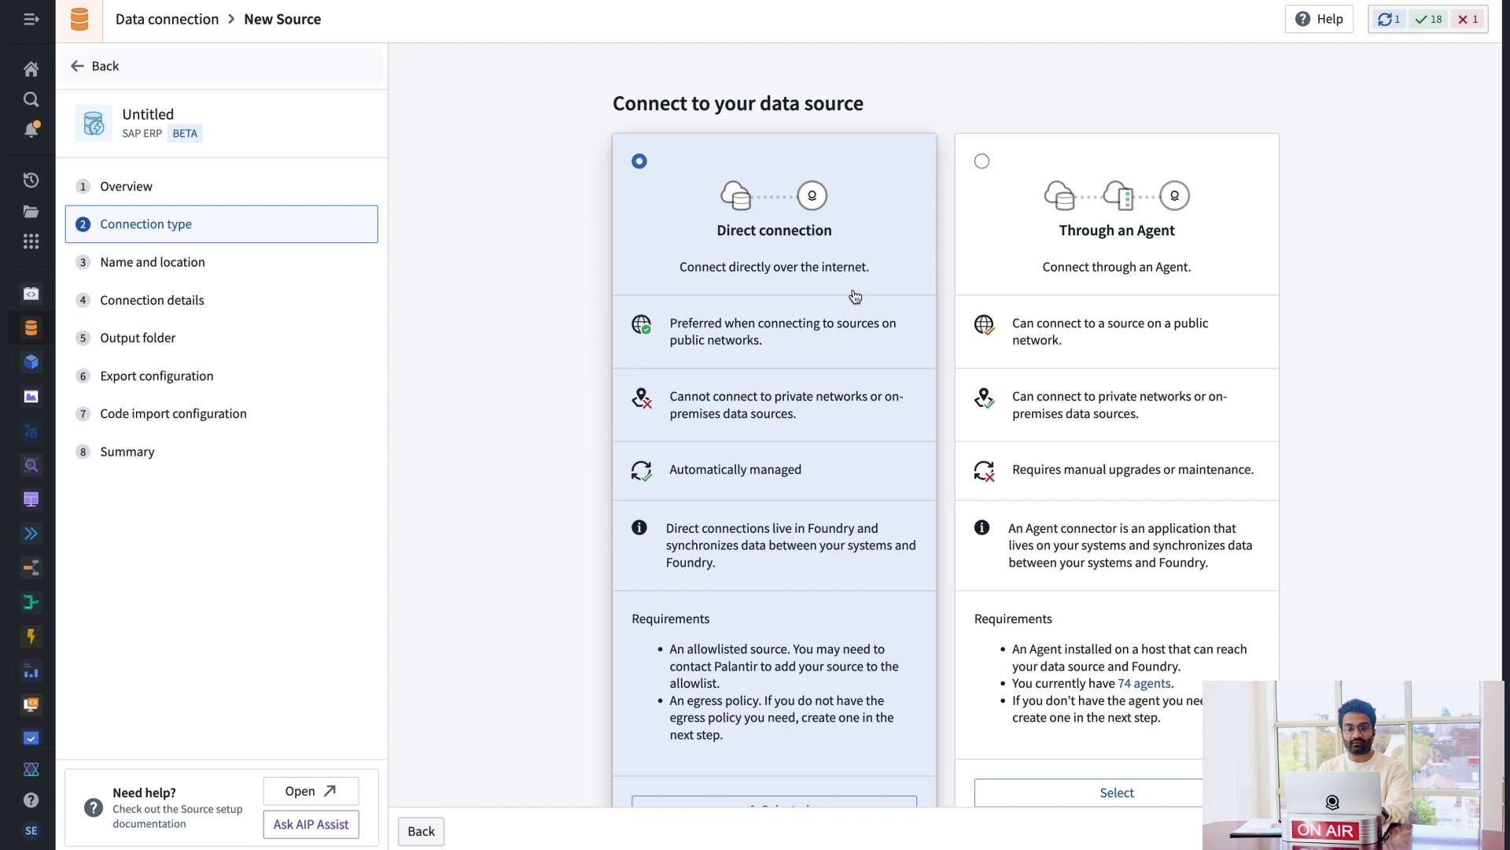
click(1090, 271)
scroll(1089, 272, down, 1)
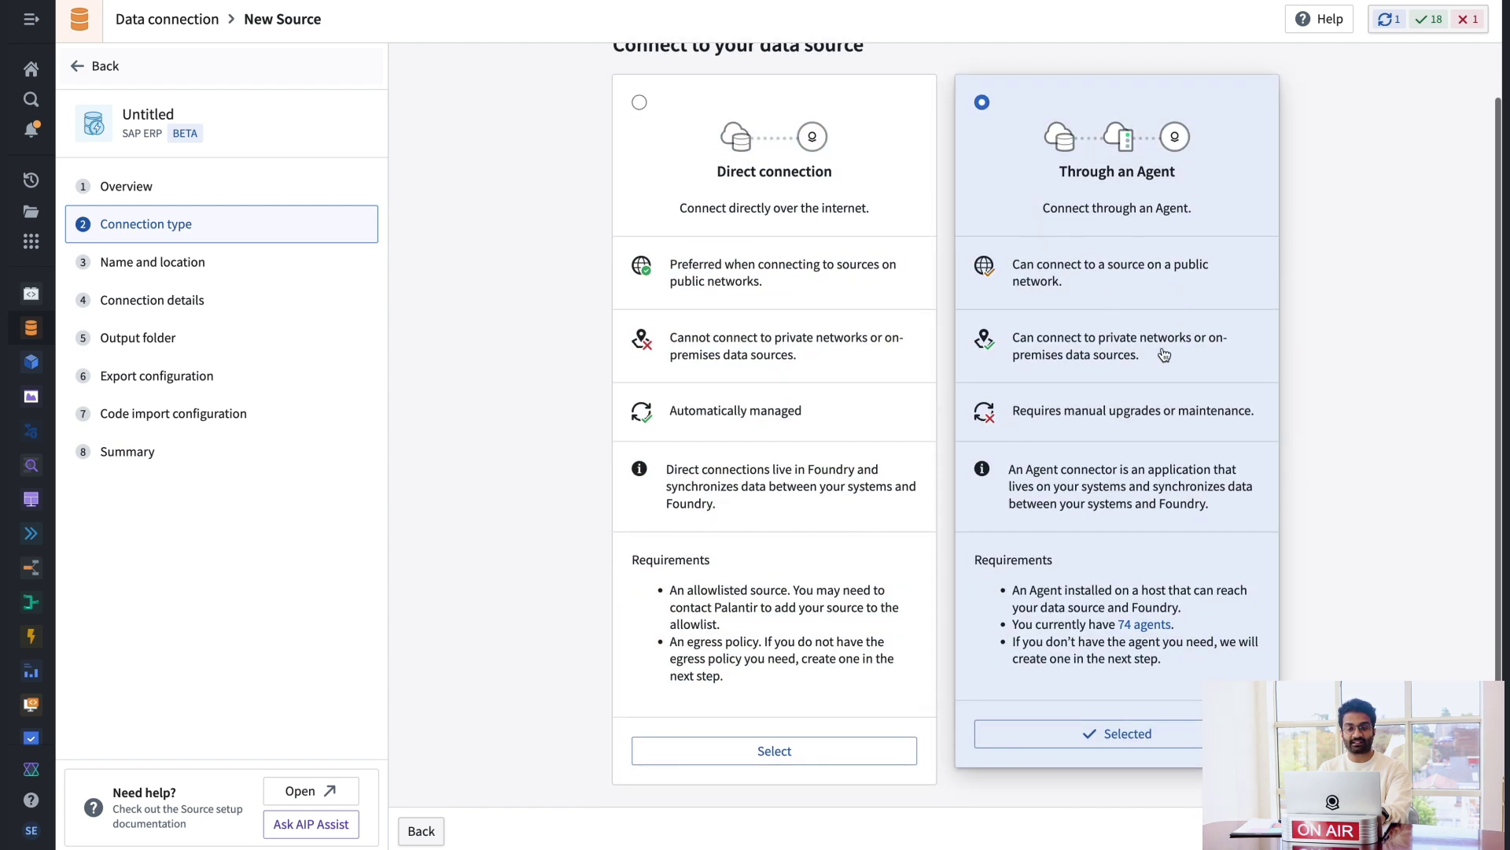
drag(1164, 355, 1009, 337)
click(1284, 376)
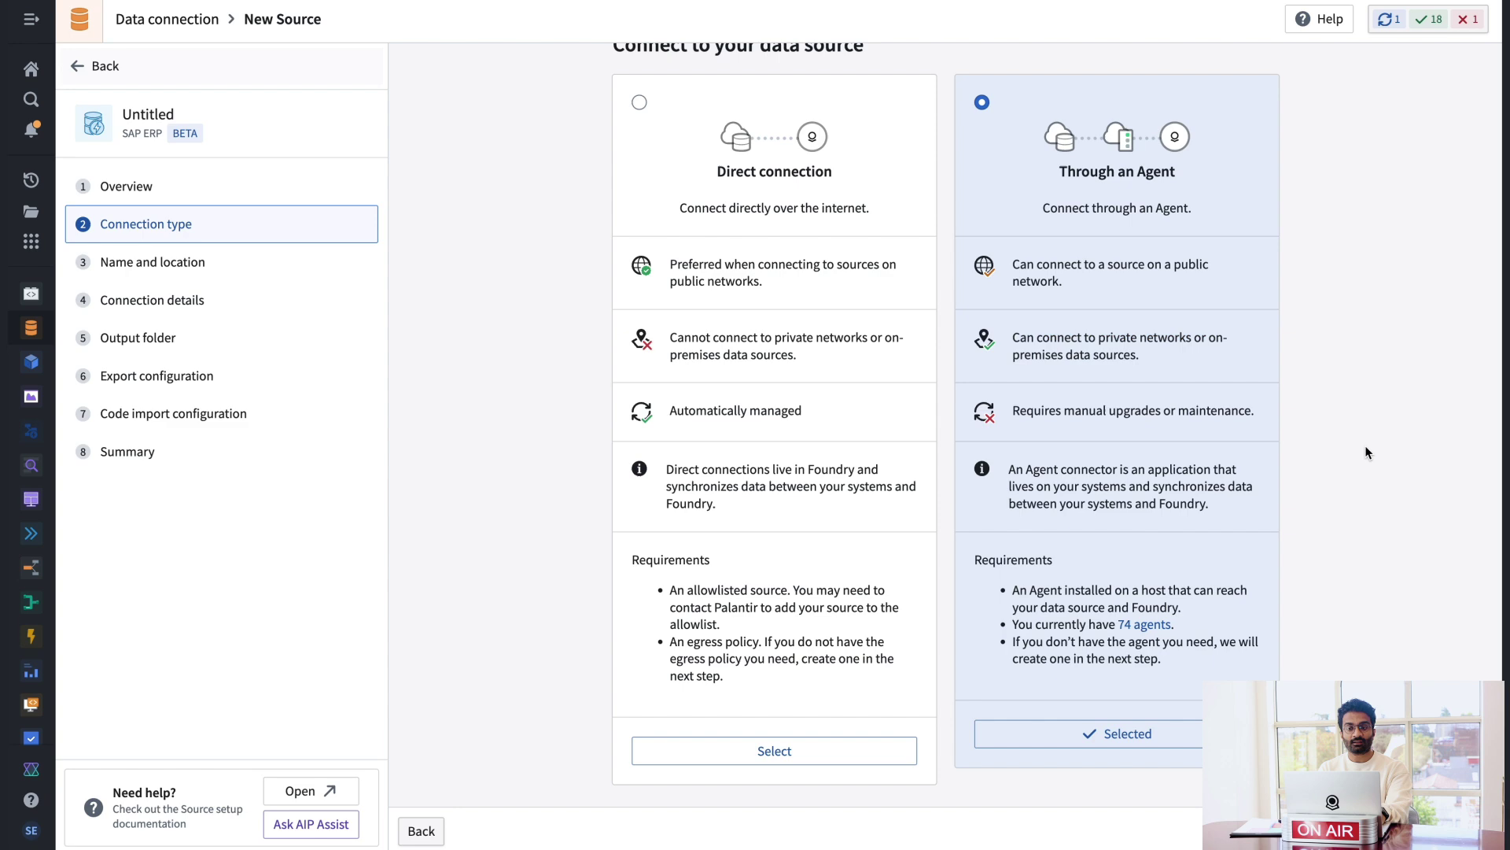
click(153, 262)
Name the source 'Demo Source' and save it in Demo Video Project.
click(765, 234)
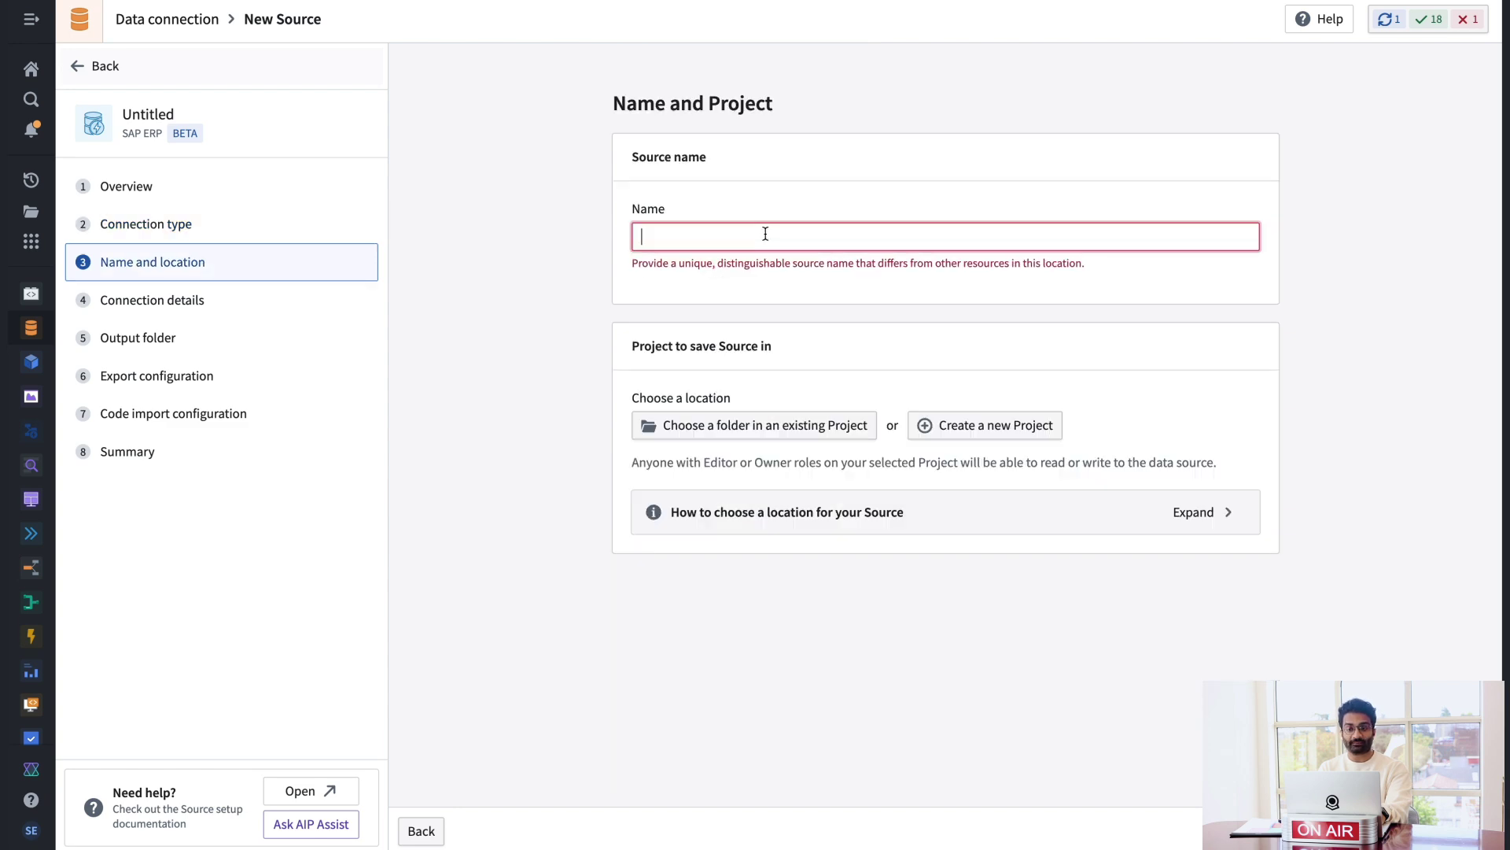
text(Demo Source)
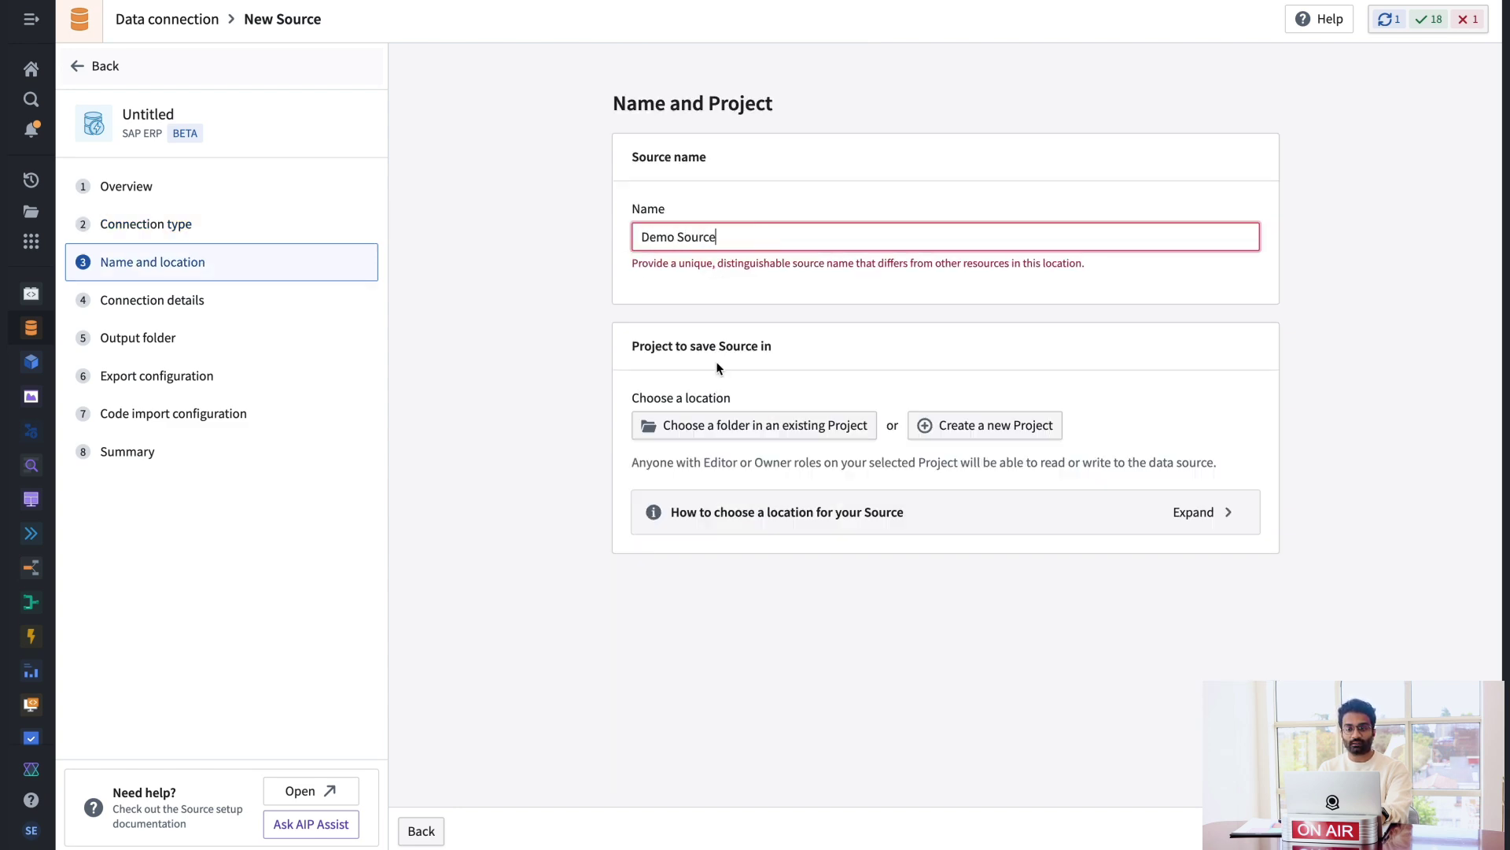
click(698, 417)
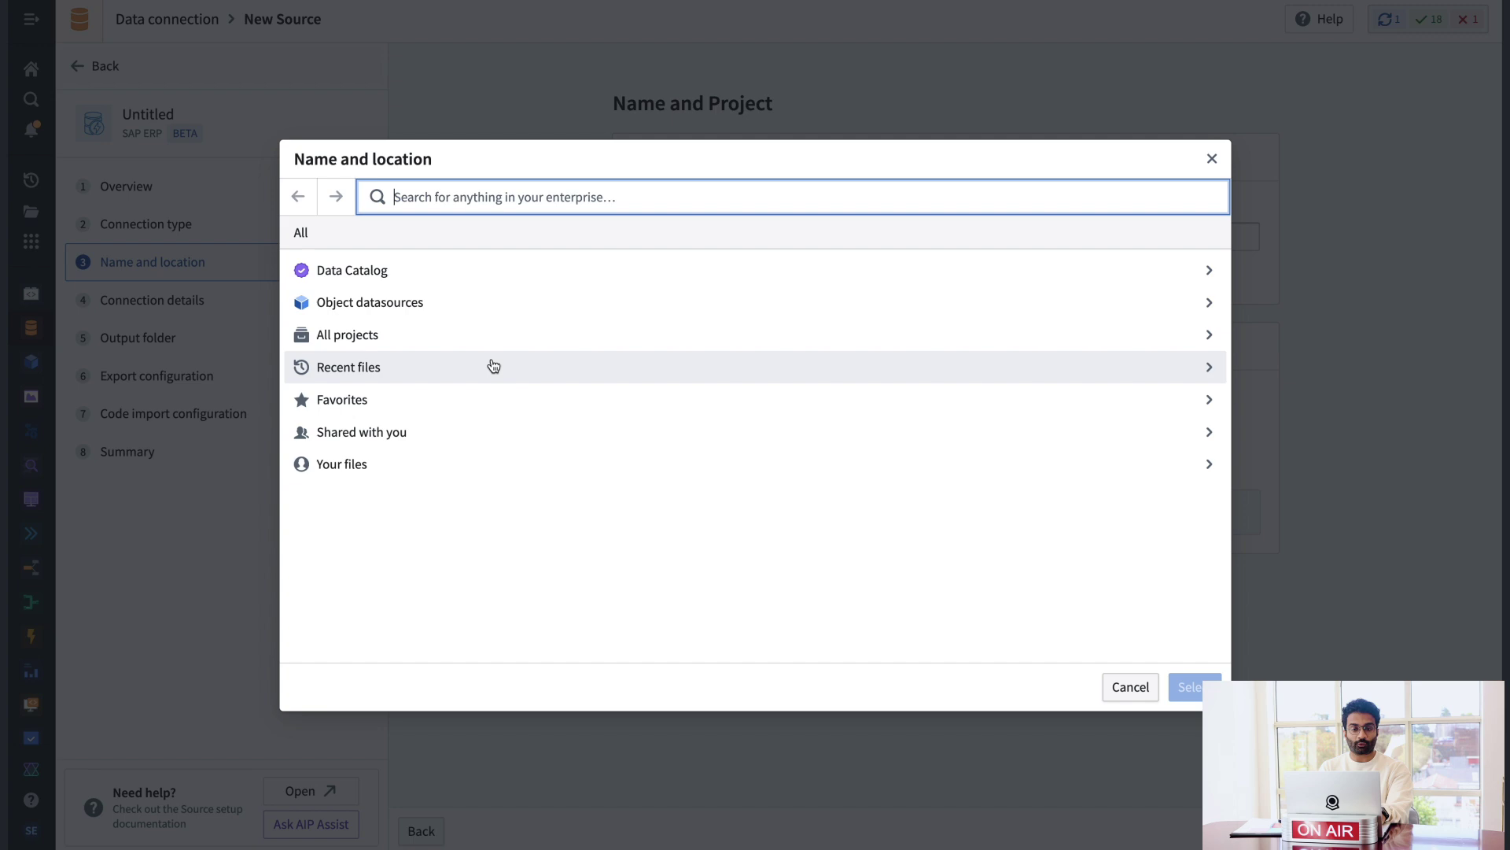
click(493, 366)
click(670, 336)
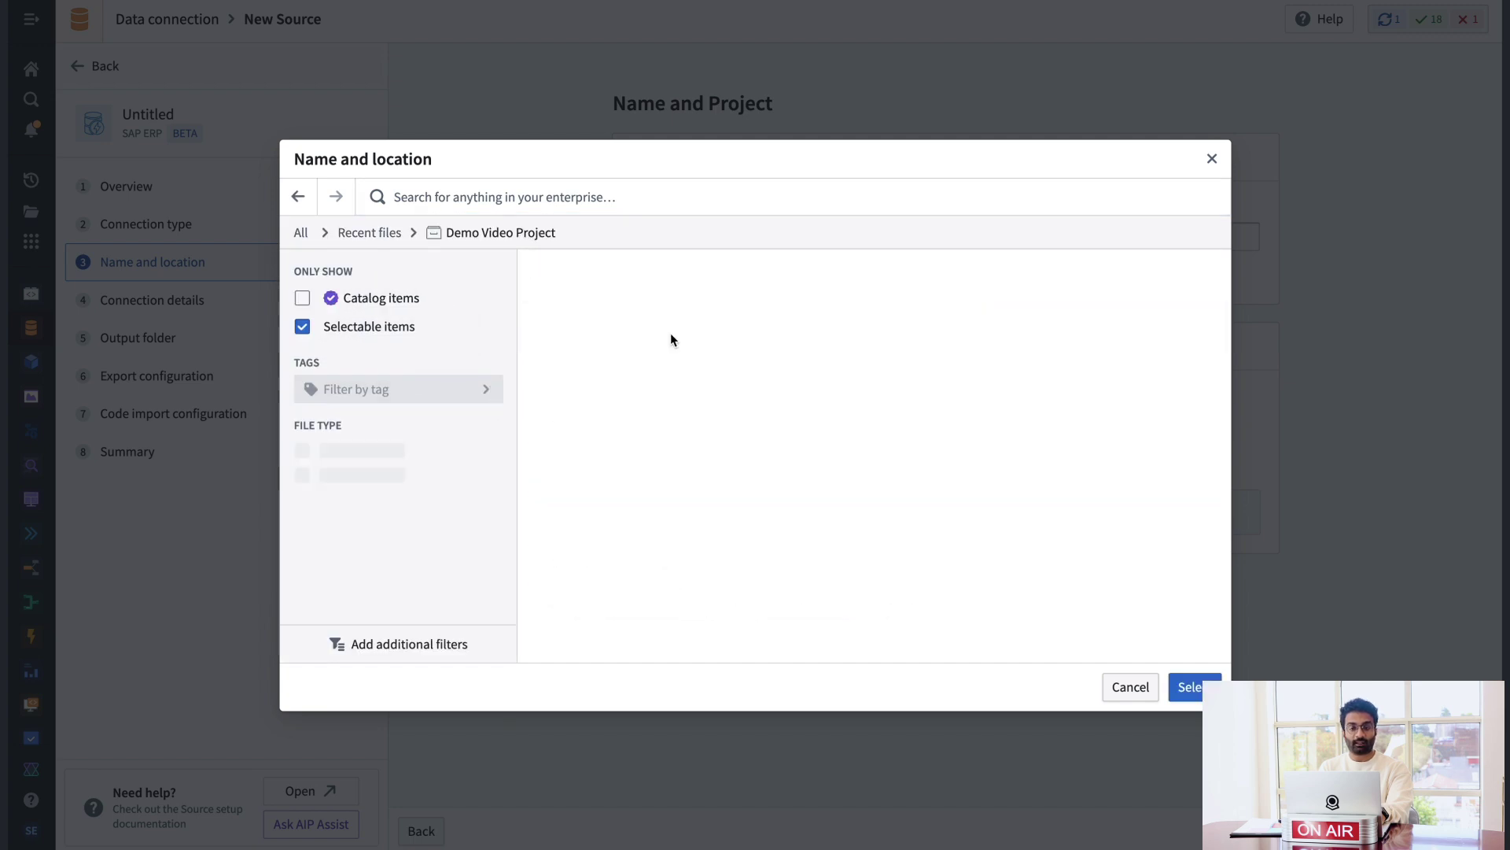
click(1188, 687)
click(1463, 831)
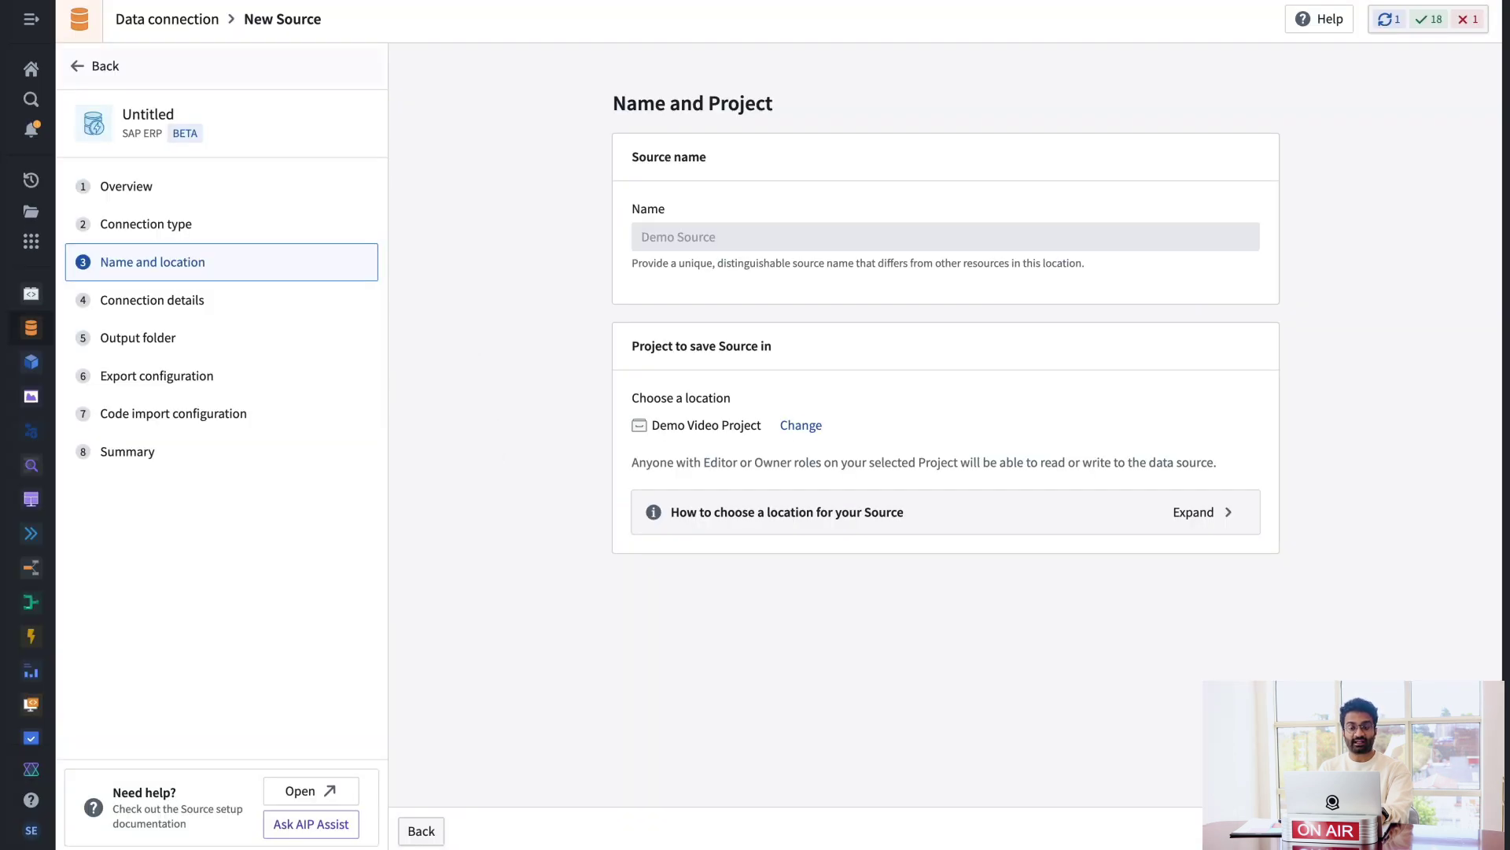
Select sap-agent as the agent for the source.
click(974, 378)
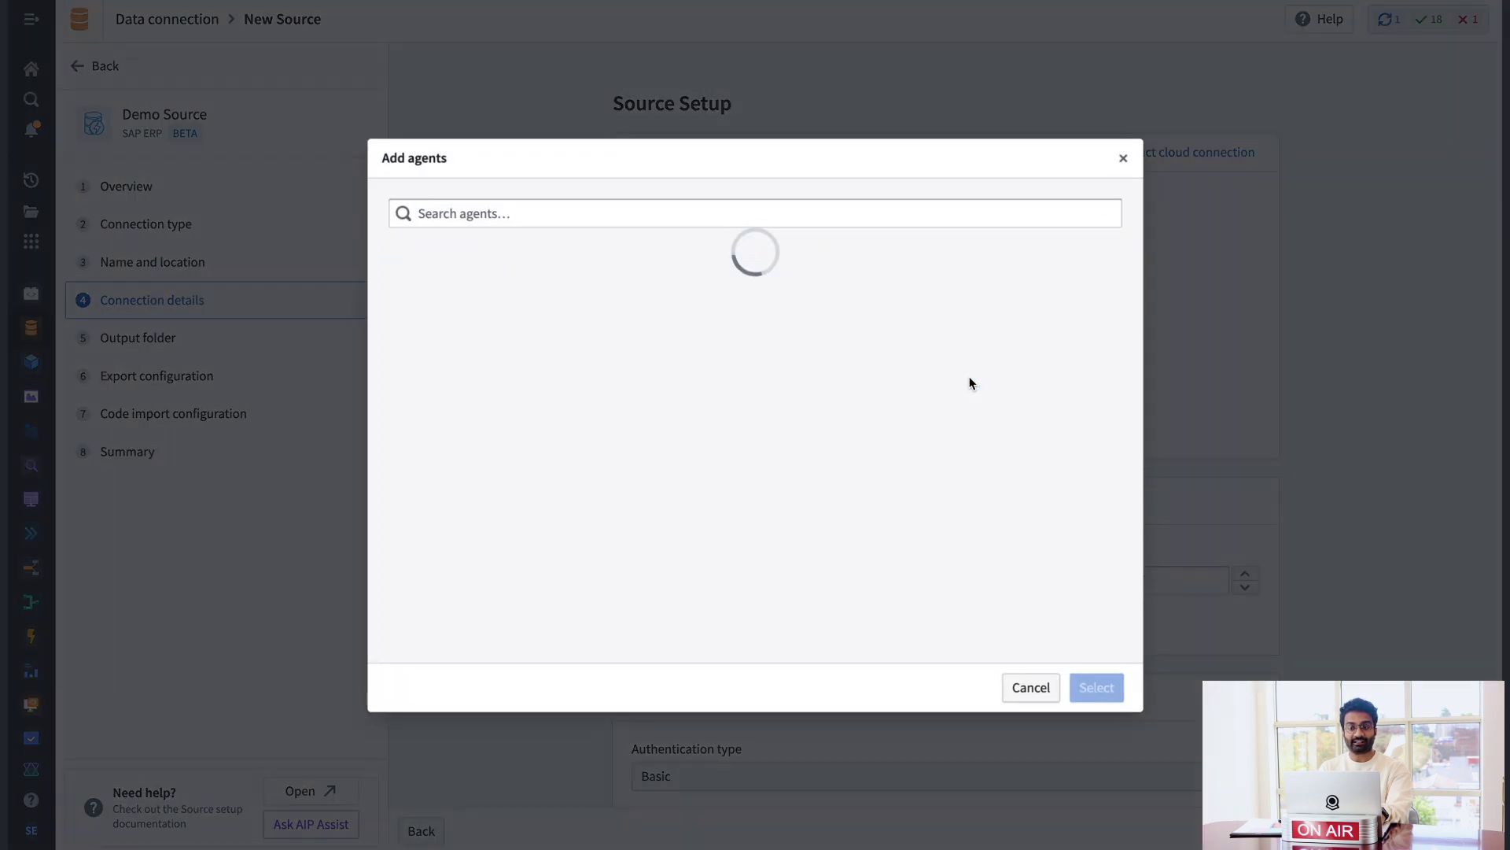
click(733, 209)
text(sap-agent)
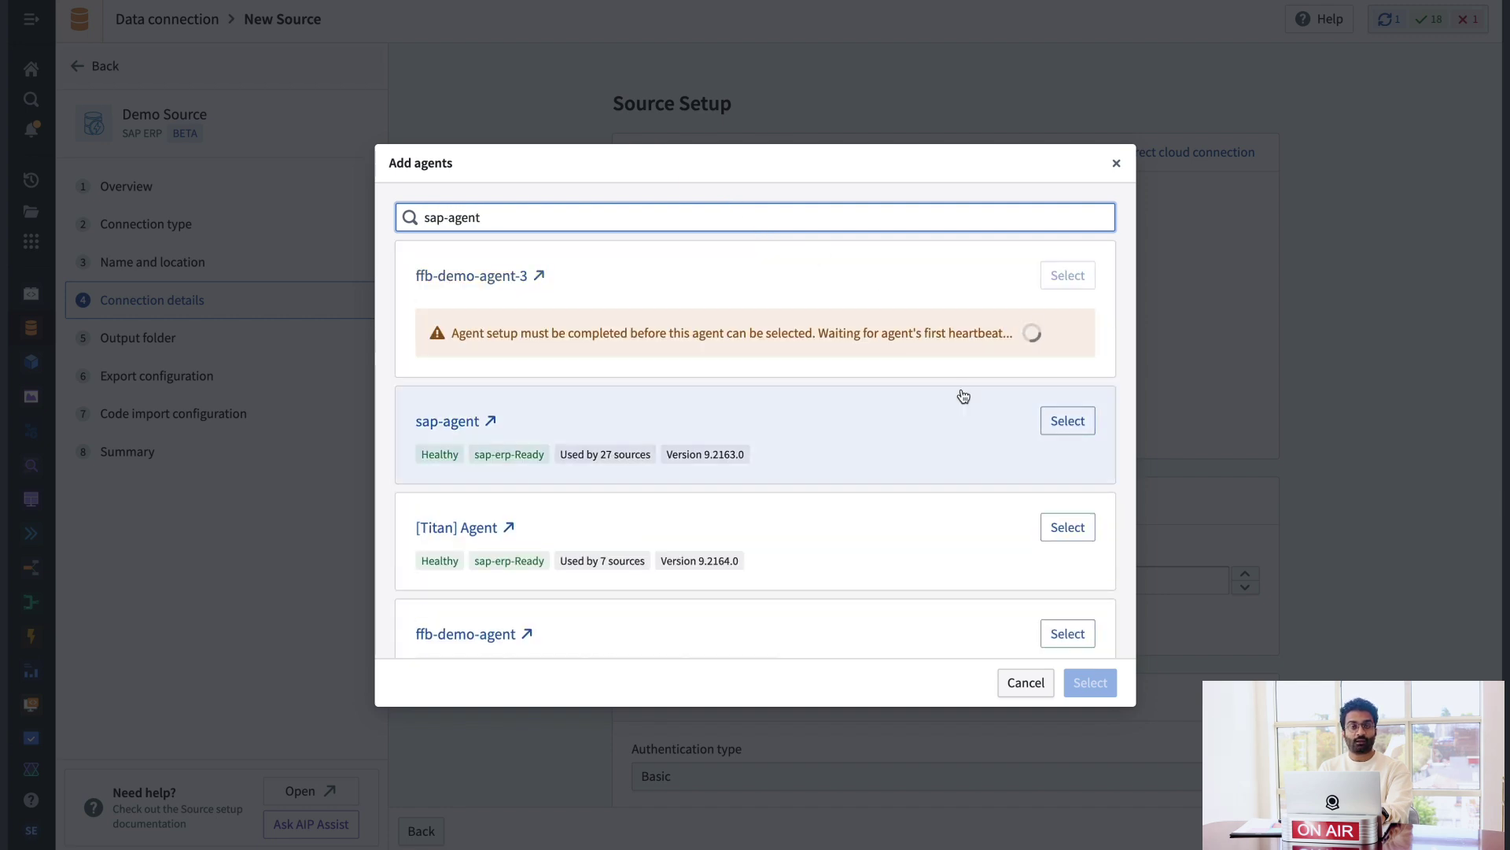
click(1068, 421)
click(1090, 682)
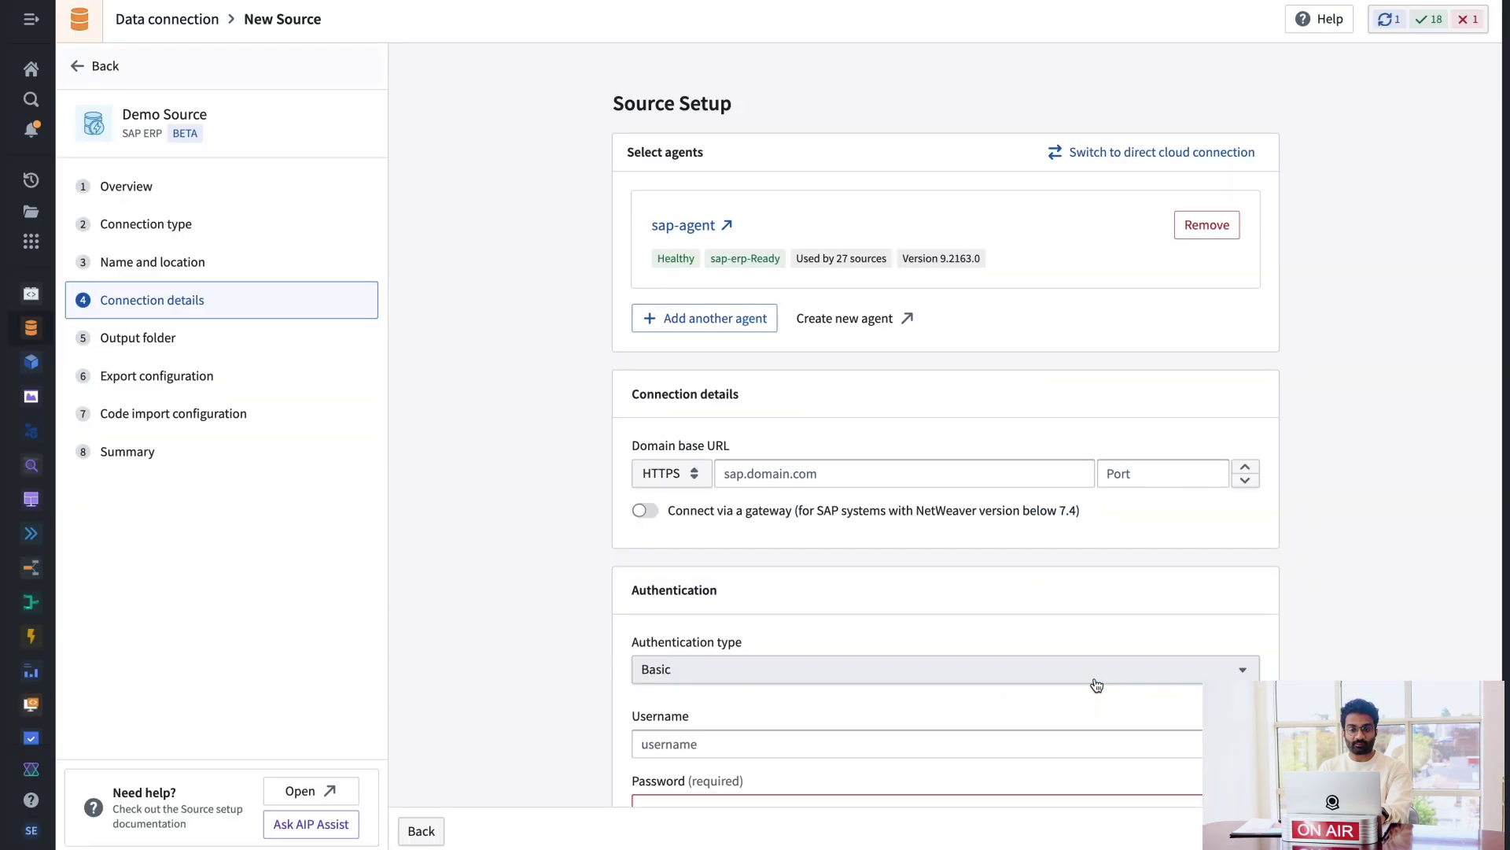
Paste the SAP server domain, use the HTTP protocol, and set port 8000.
click(746, 474)
text(p40diskover.net)
click(669, 473)
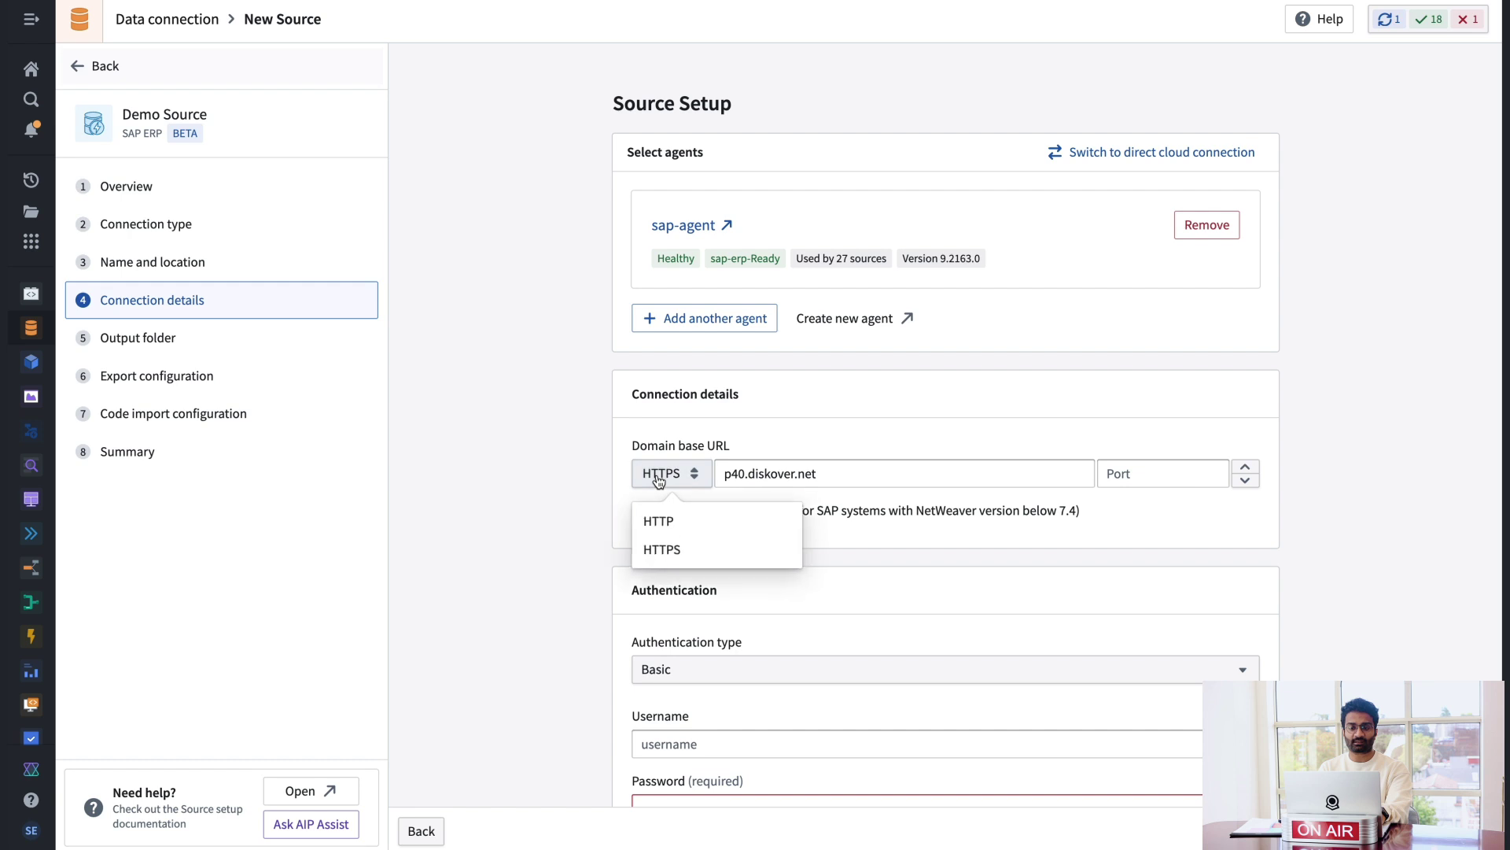
click(661, 519)
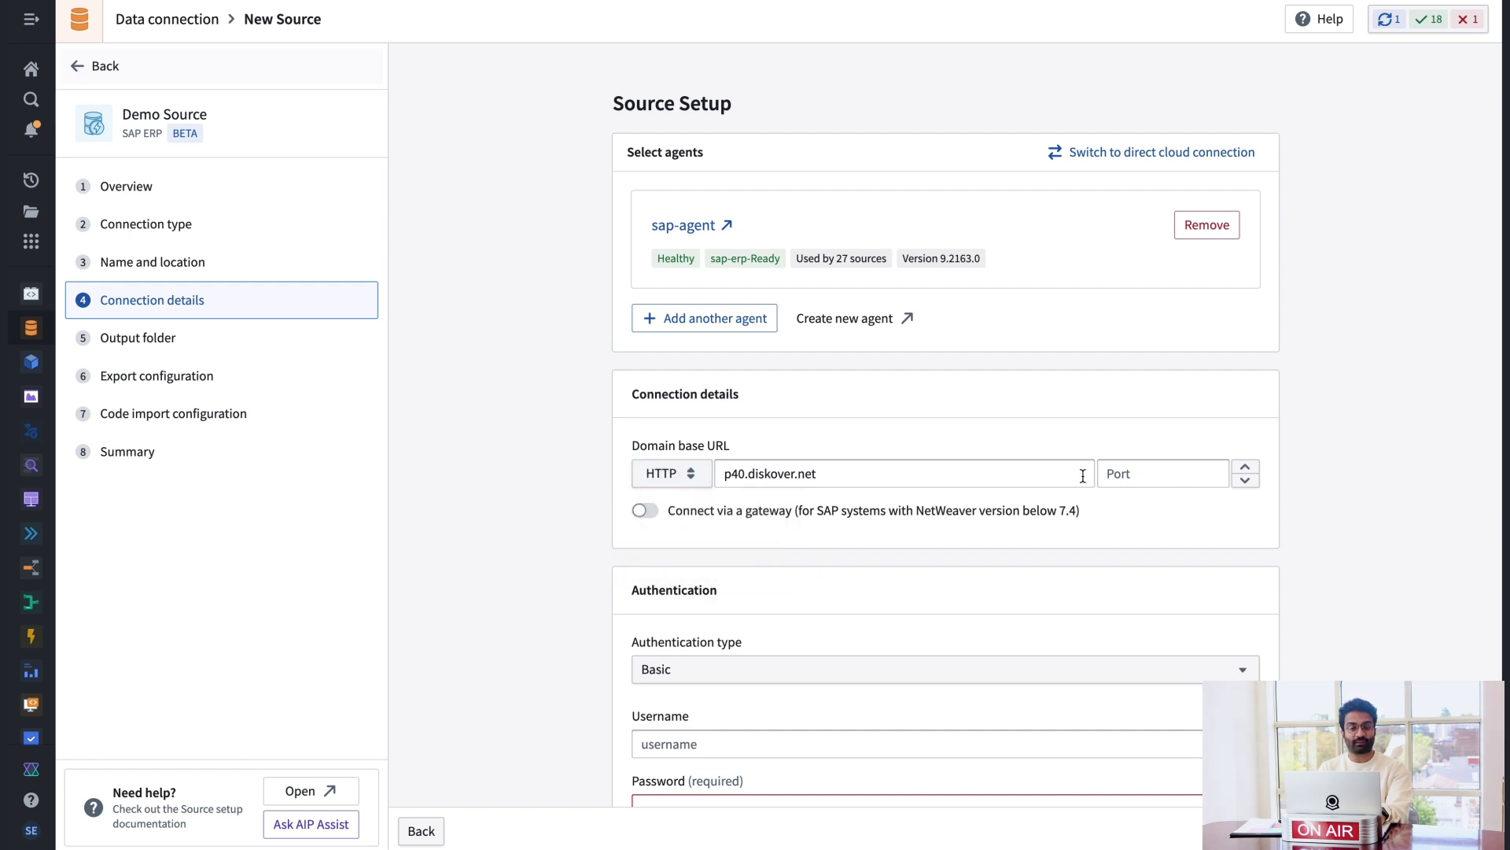
click(1139, 487)
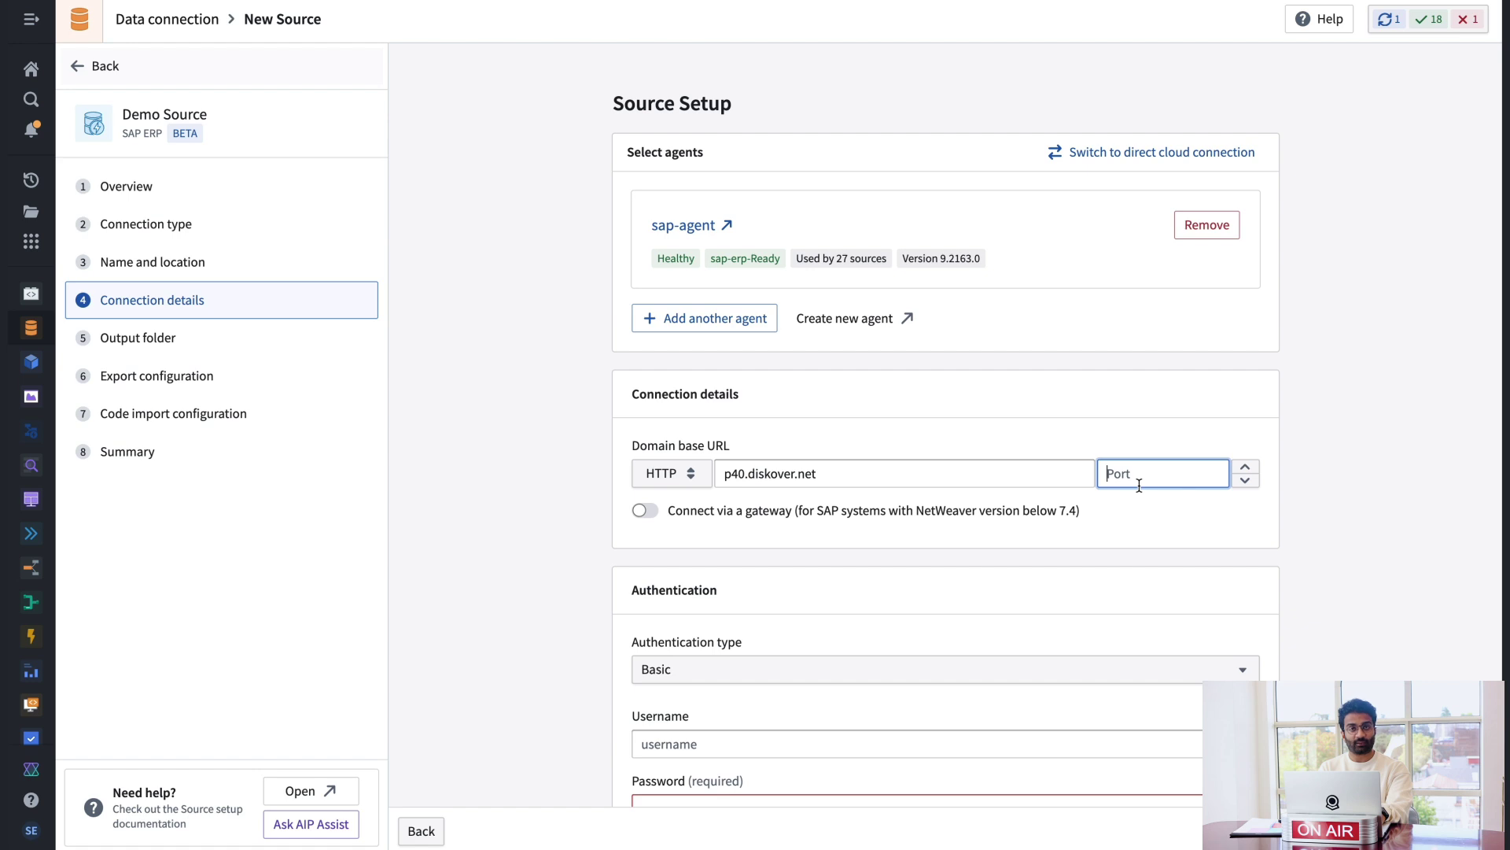
text(80000)
key(BackSpace)
click(1414, 525)
Keep Basic as the authentication type.
scroll(1414, 517, down, 2)
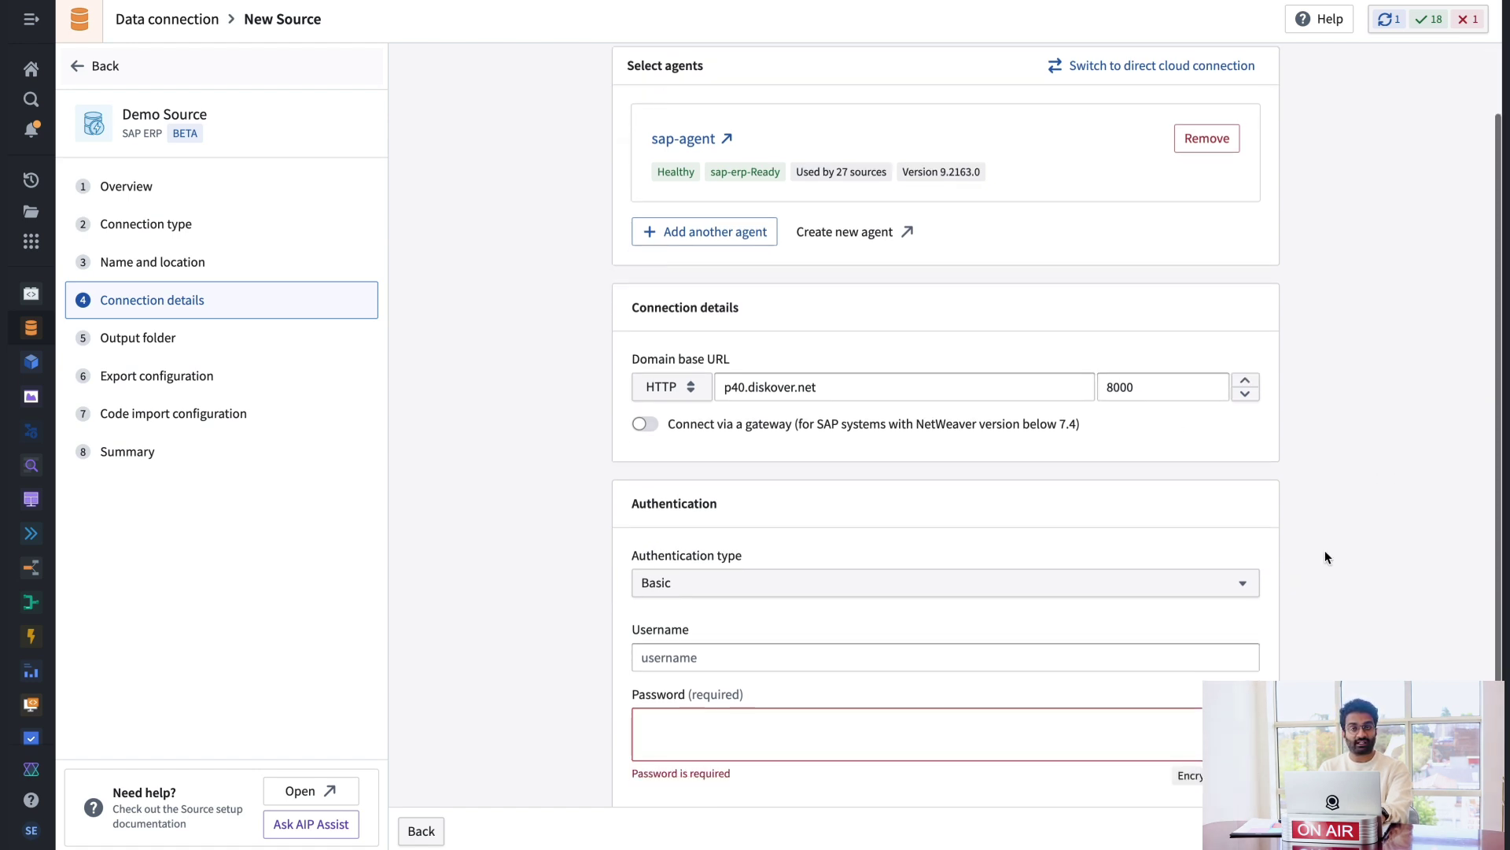
click(1178, 591)
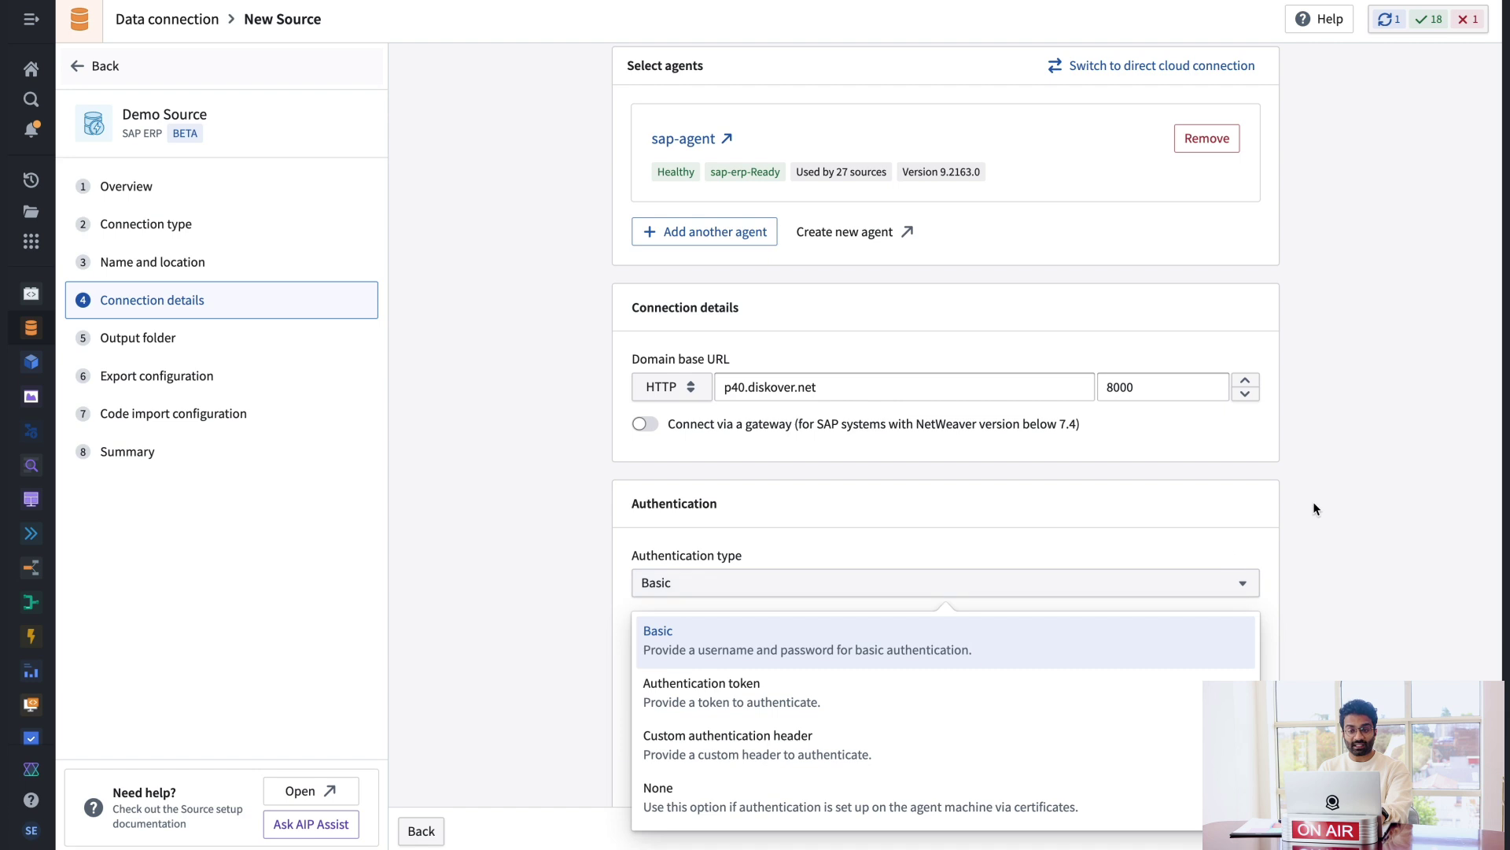
click(1368, 478)
scroll(1368, 479, down, 2)
click(971, 489)
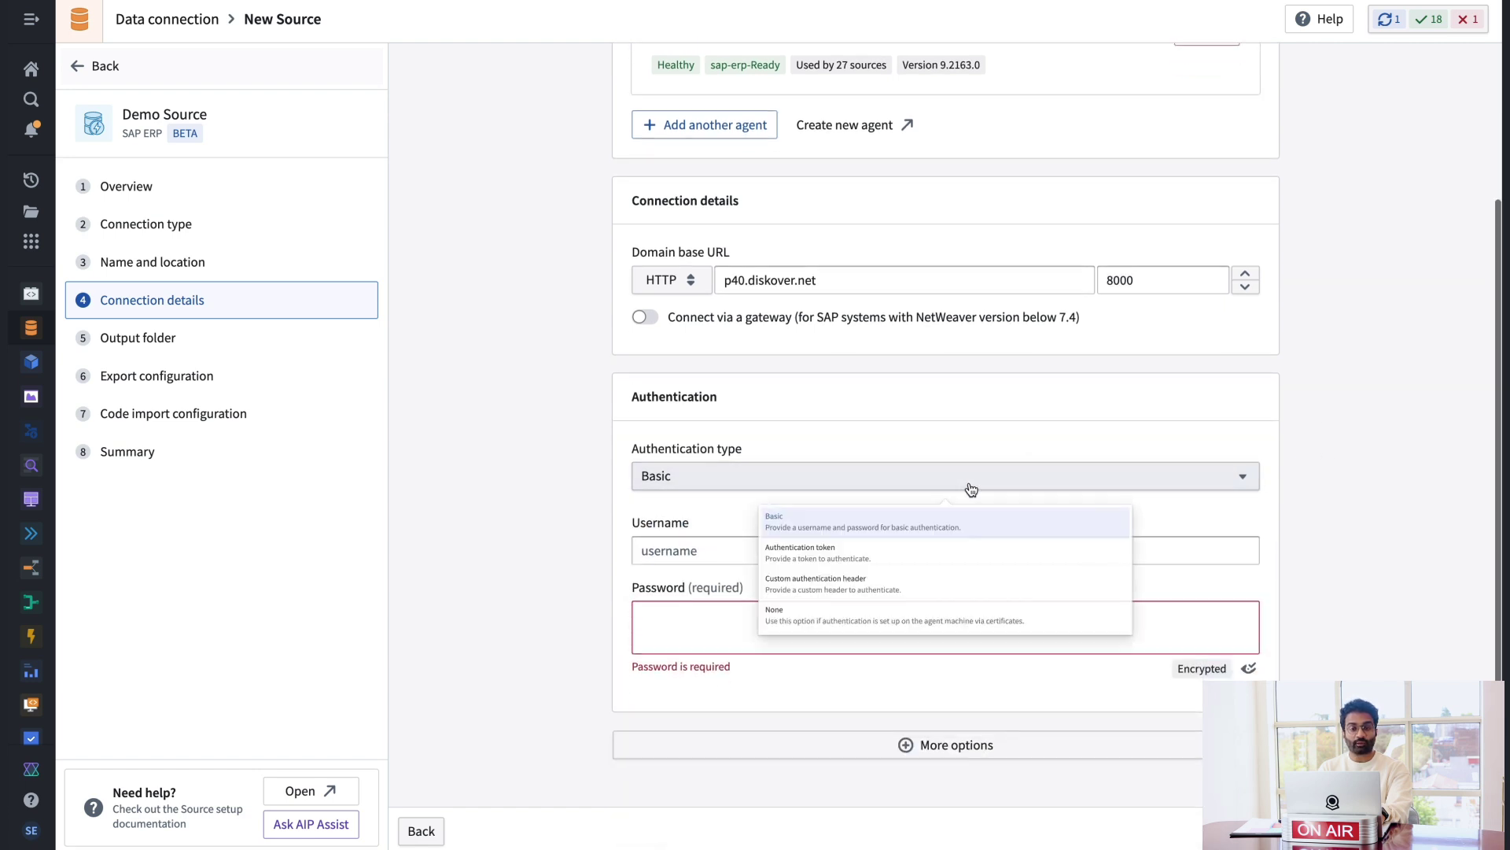
click(832, 526)
Enter the SAP username and the account password.
click(721, 550)
text(fndry_)
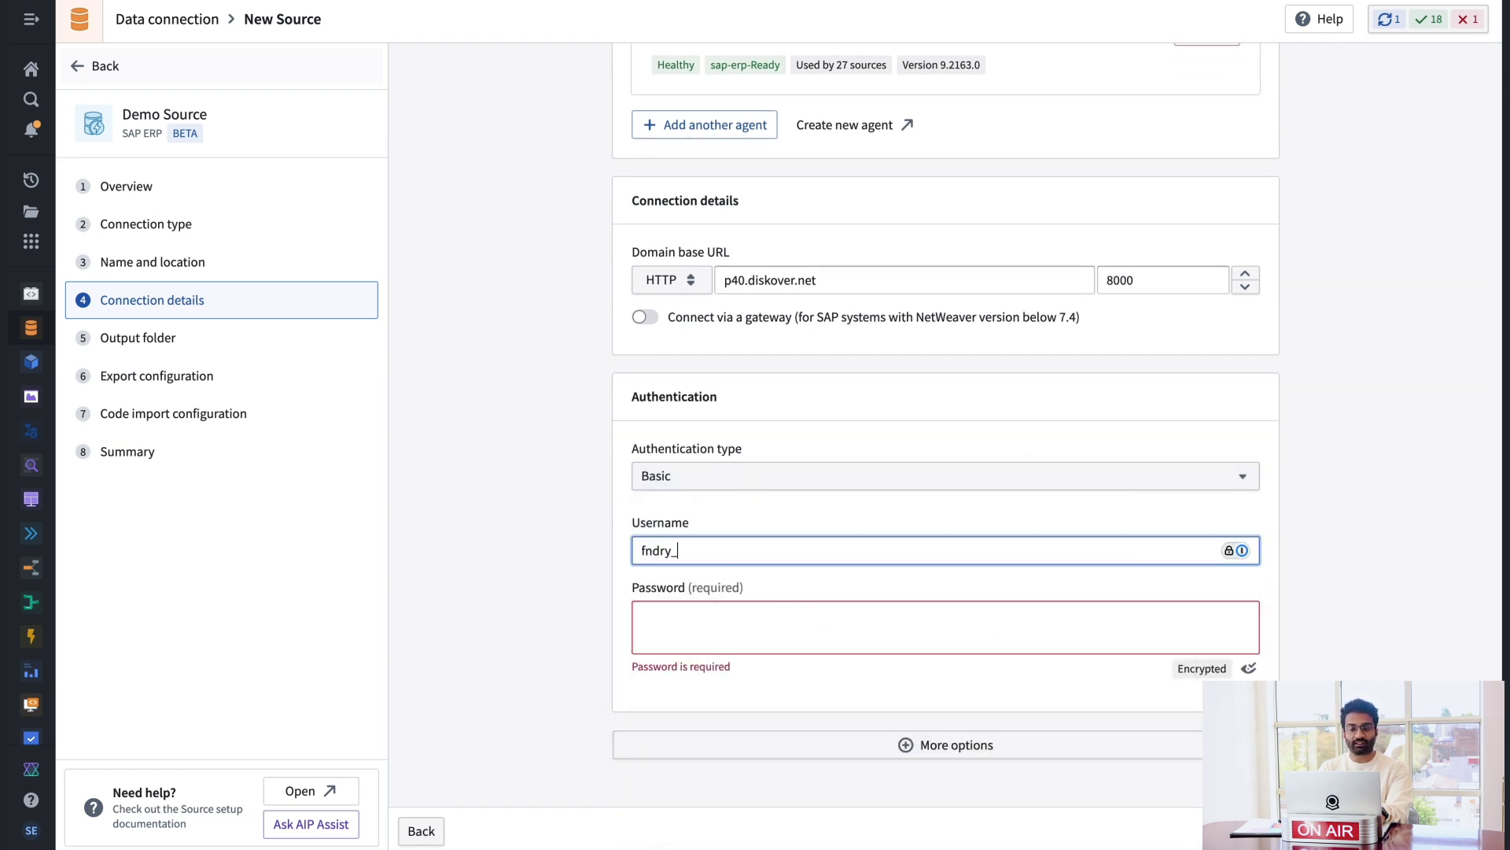
text(titan)
click(699, 622)
text(•••)
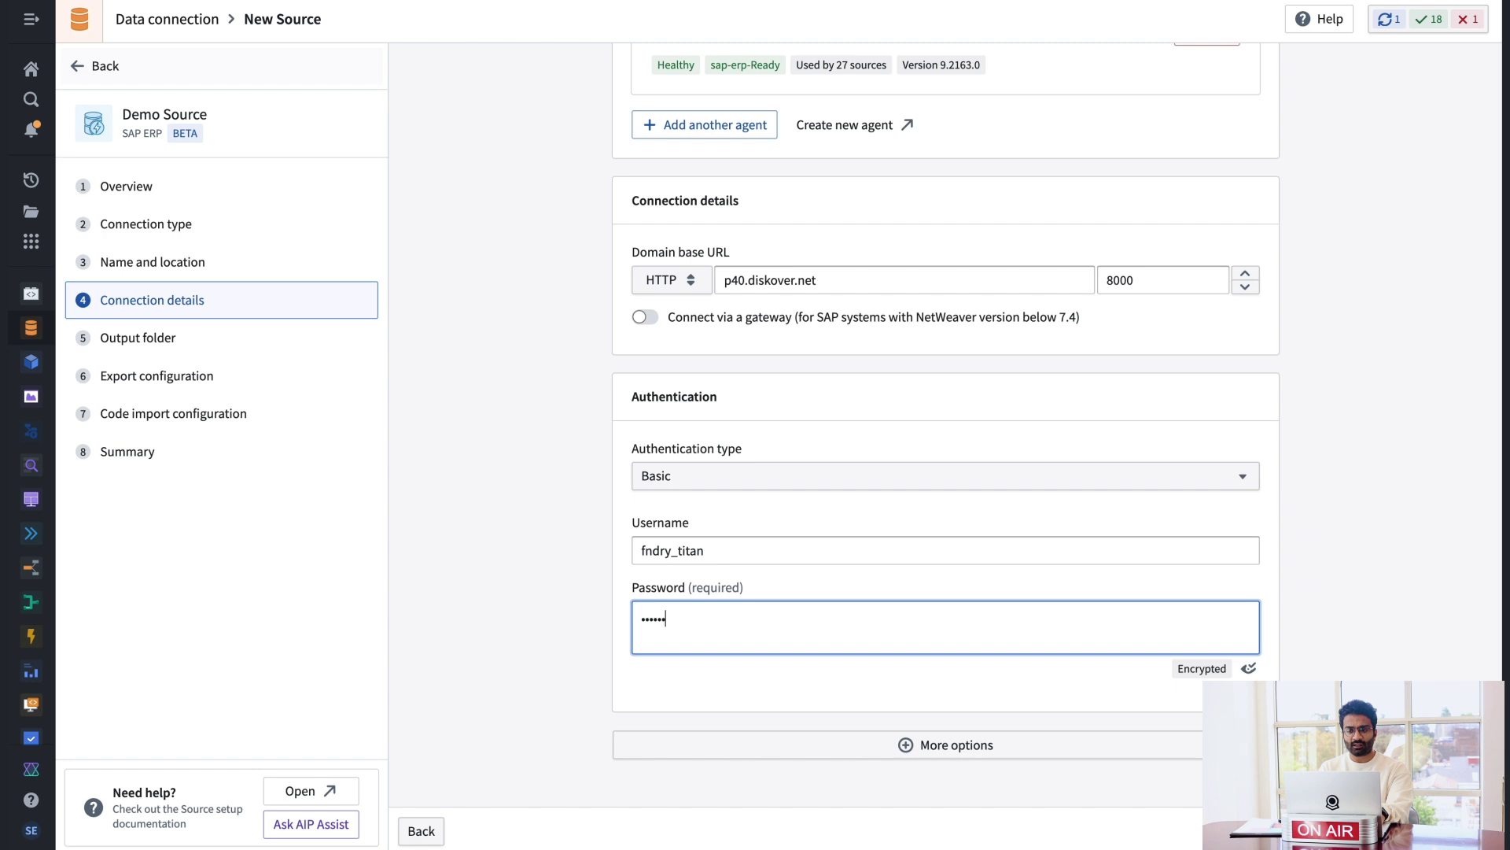
key(BackSpace)
key(BackSpace)
key(BackSpace)
key(BackSpace)
key(BackSpace)
key(BackSpace)
text(•••)
key(ctrl+a)
text(••••••••)
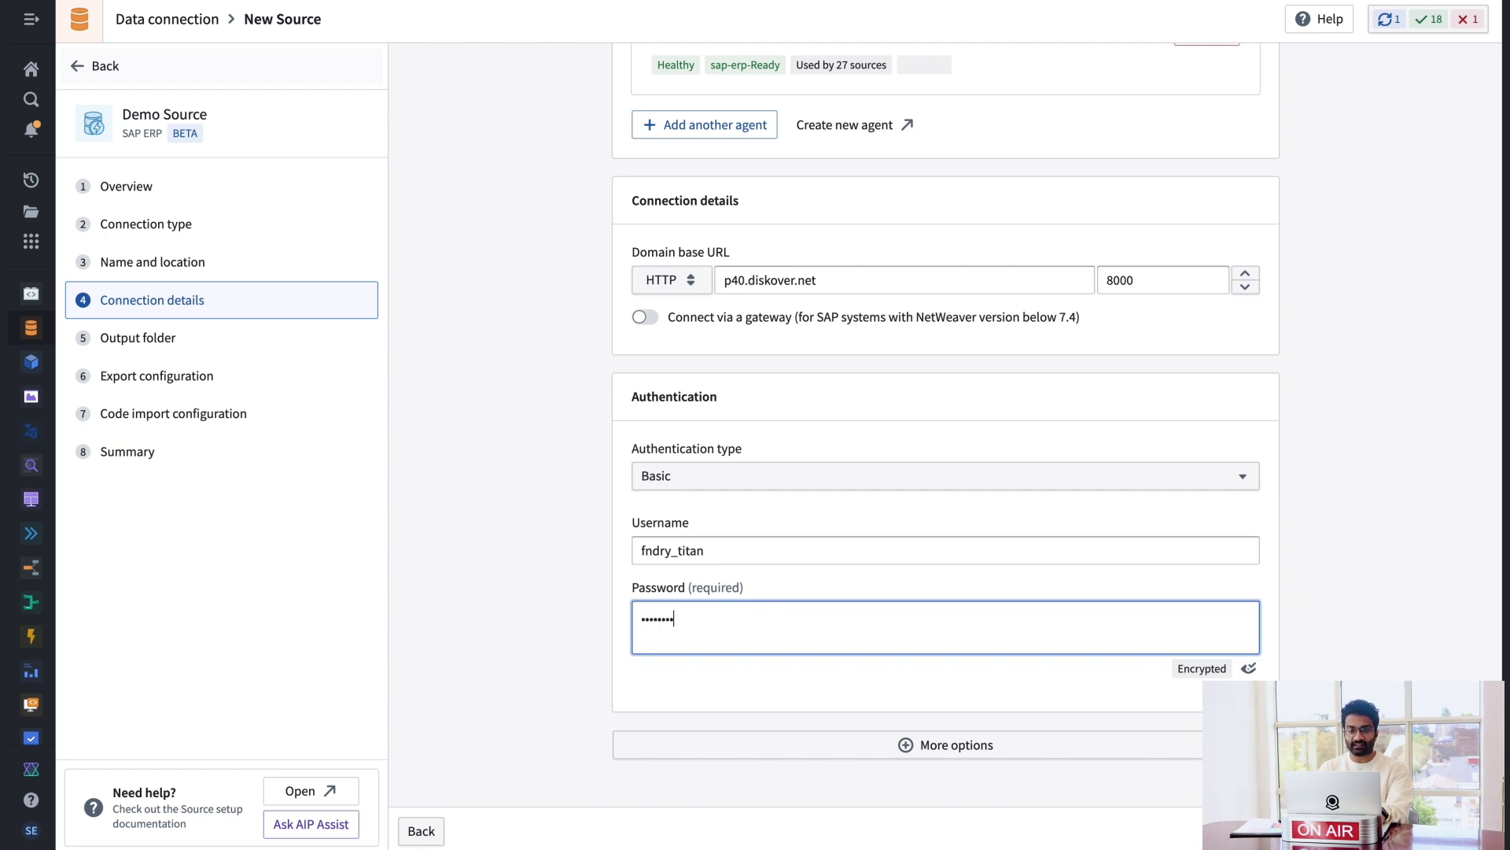
click(793, 741)
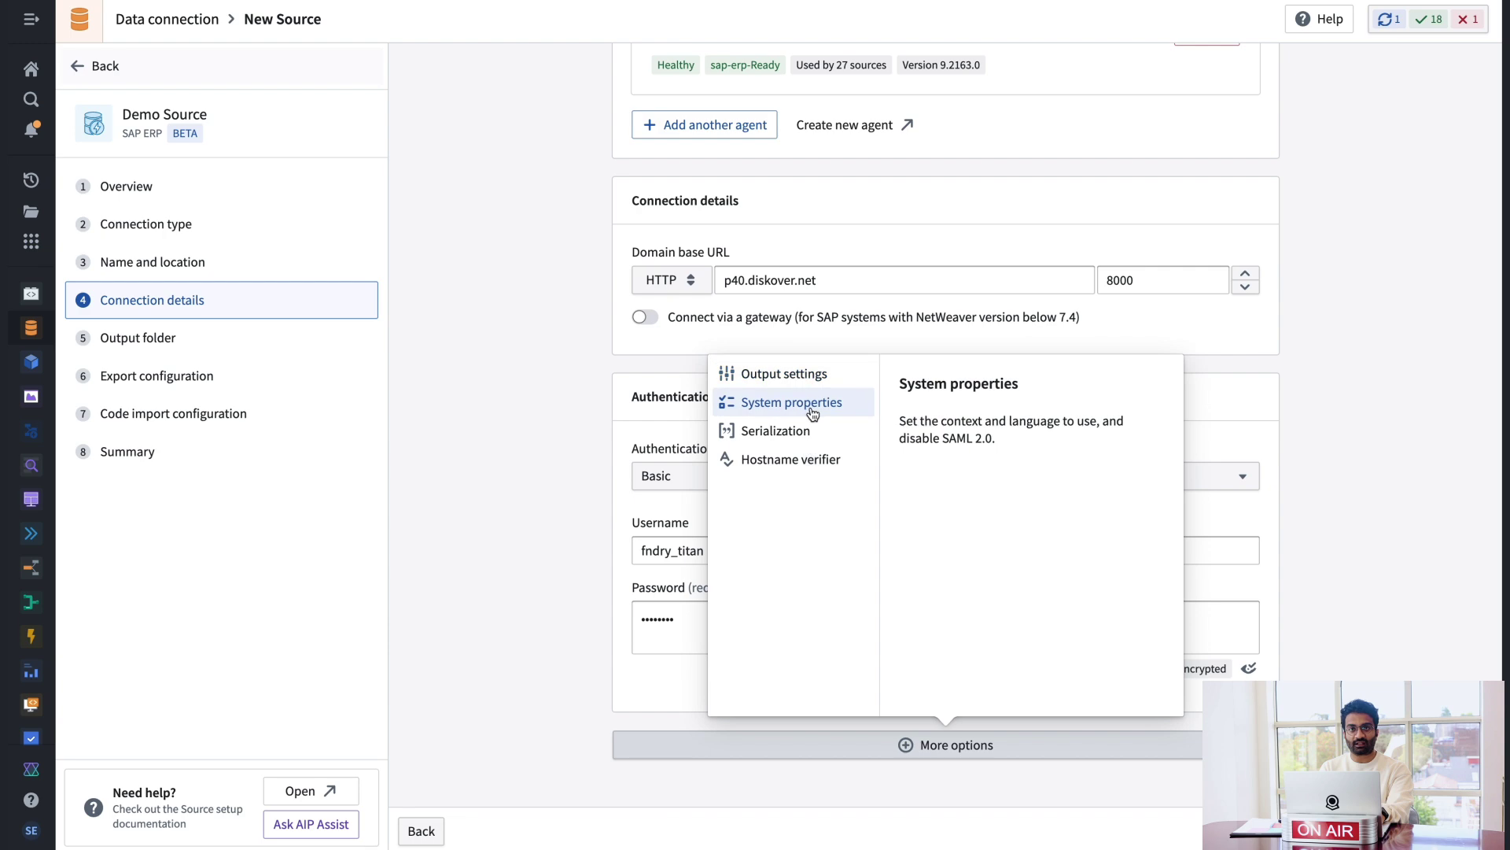
Add Serialization settings, save the source, and request a new default output folder.
click(796, 428)
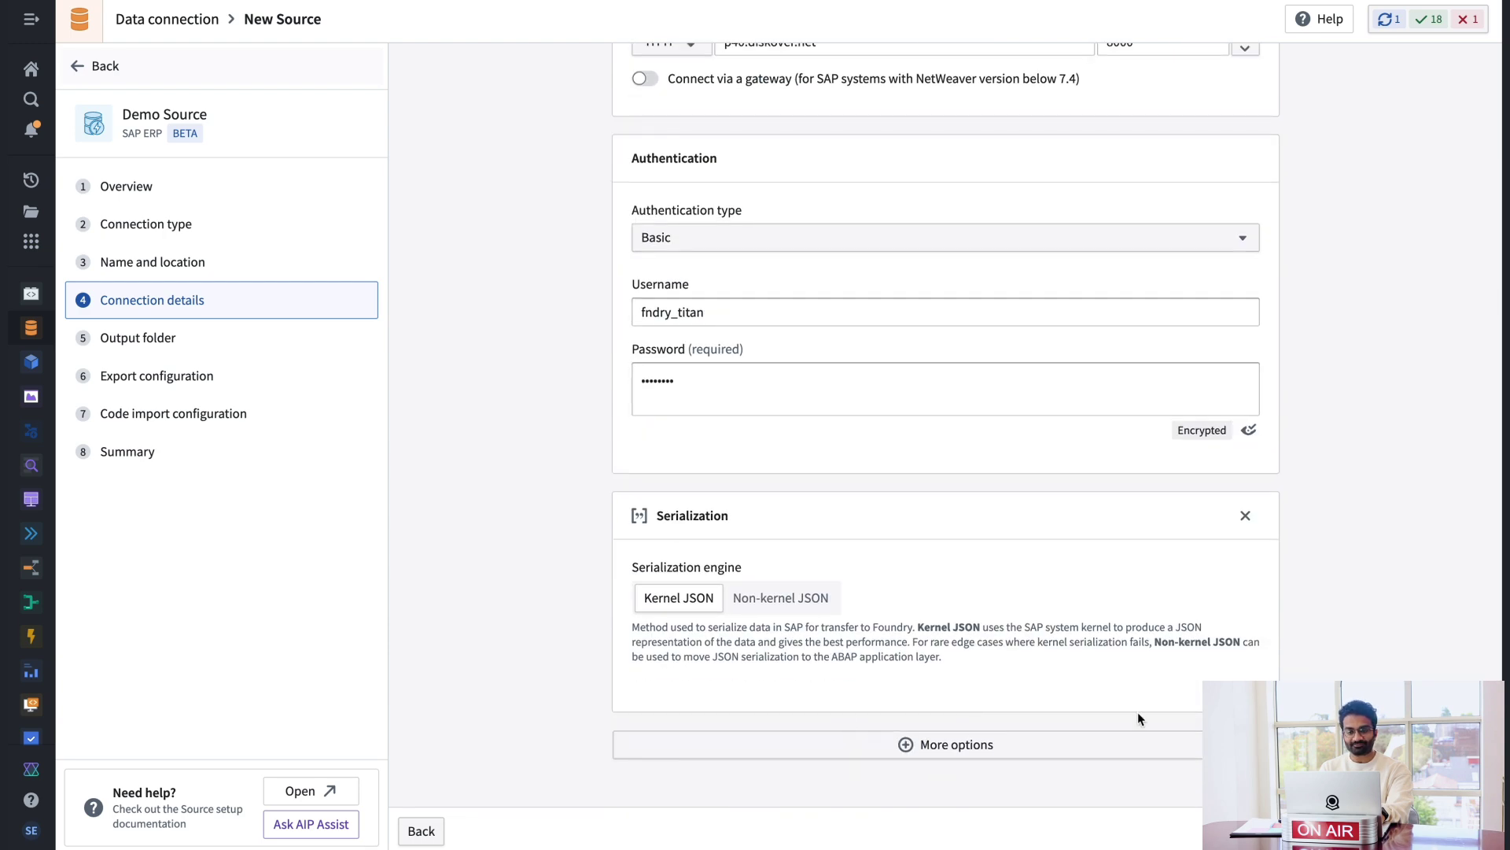
click(1447, 831)
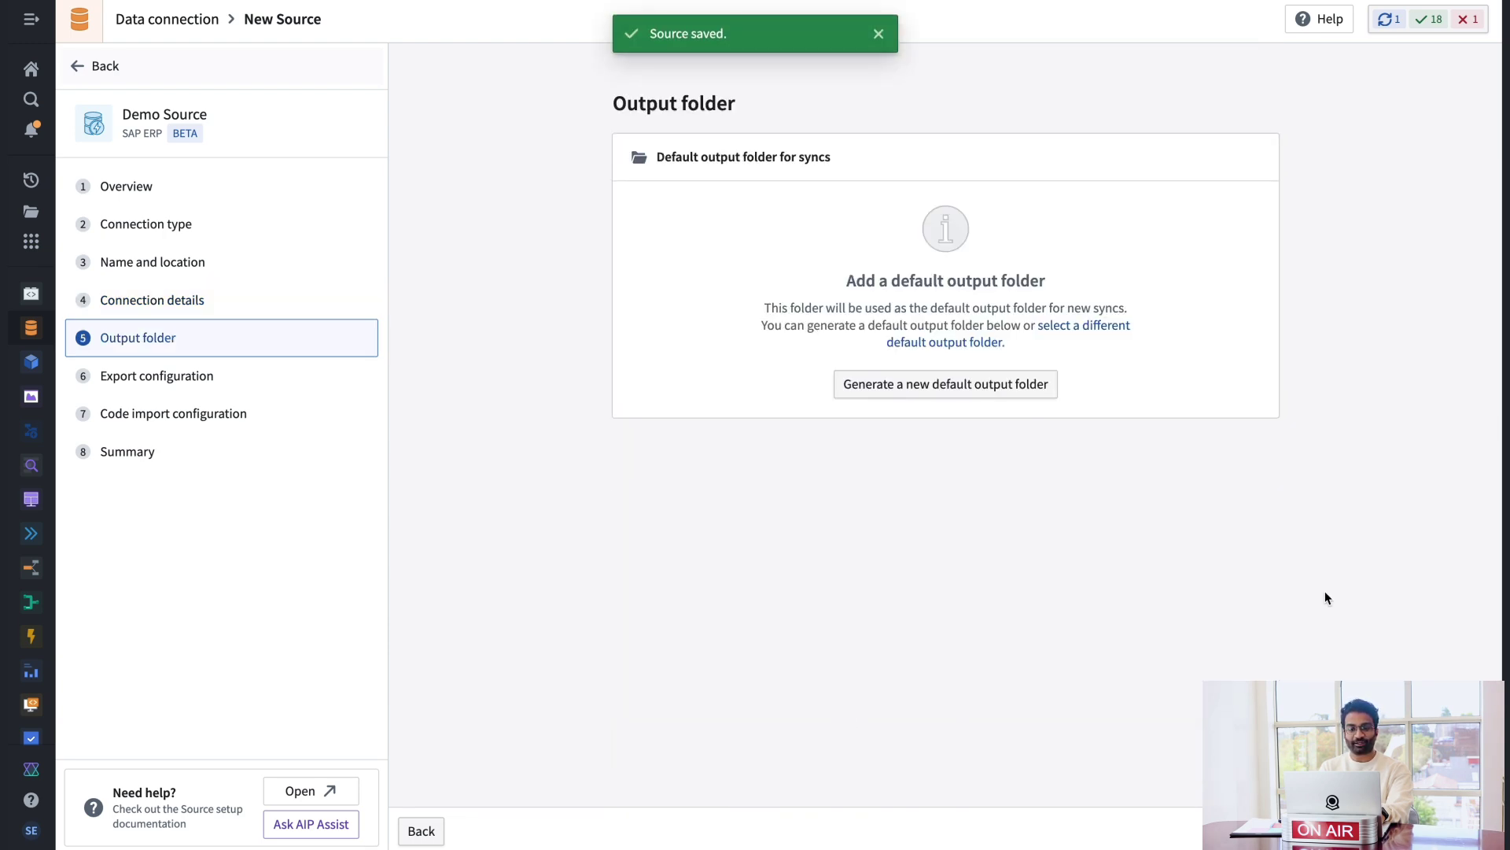
click(980, 385)
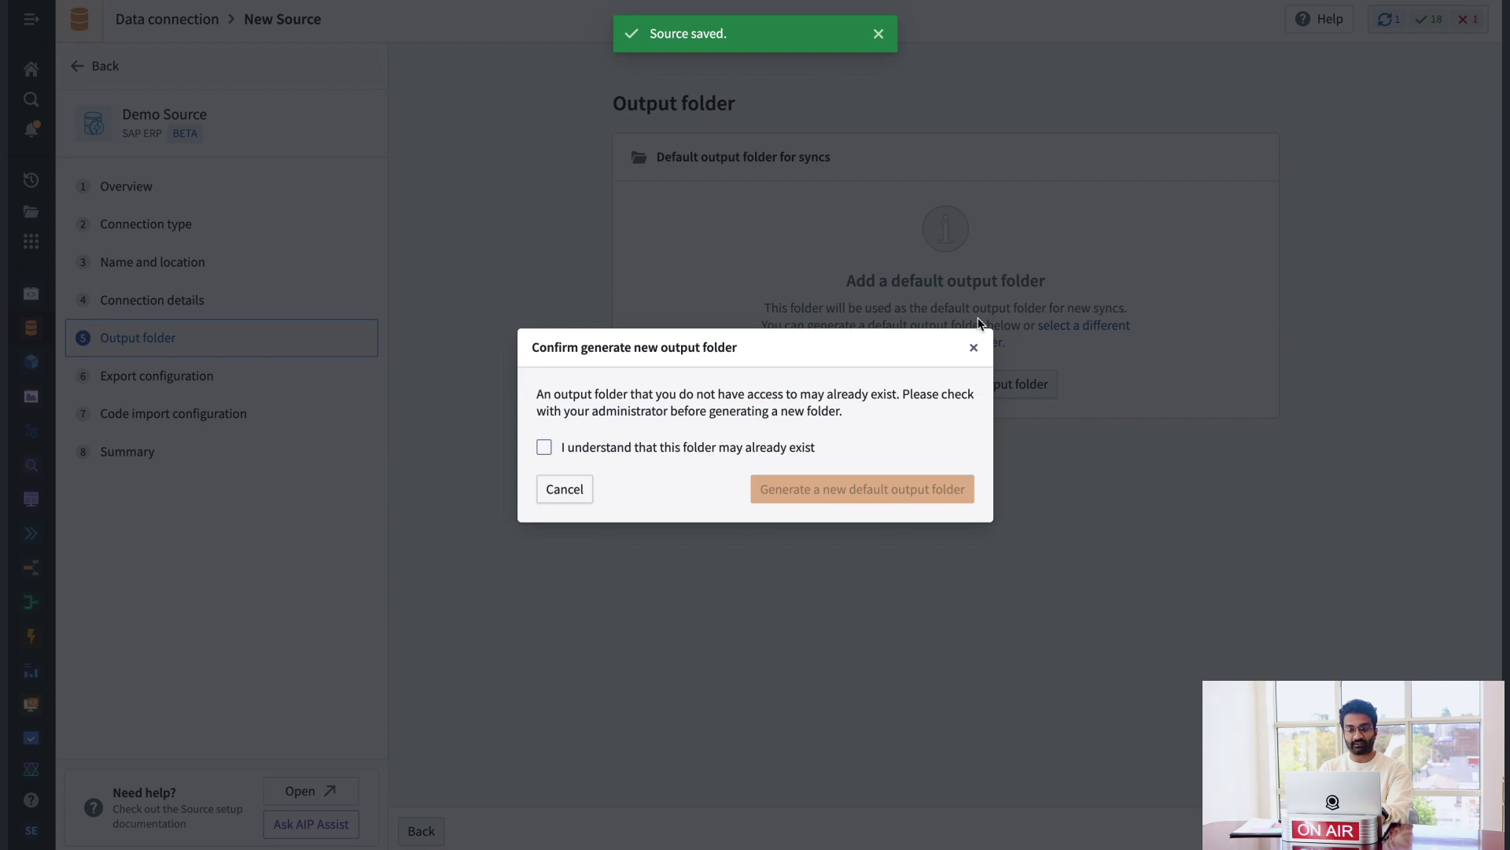
Cancel the new folder and choose Demo Video Project as the default output folder.
click(974, 347)
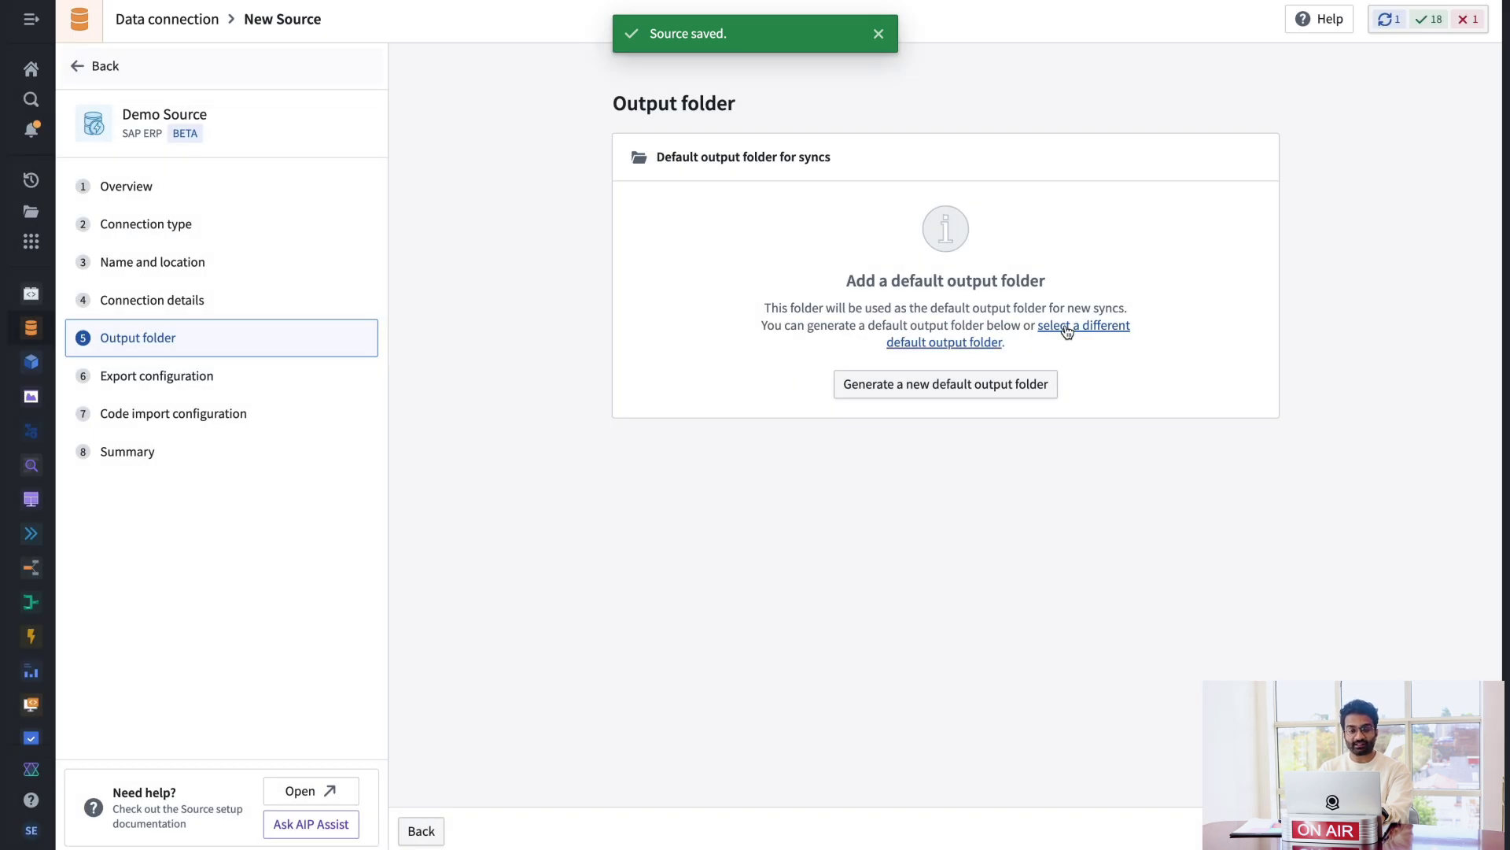
click(1068, 331)
click(828, 384)
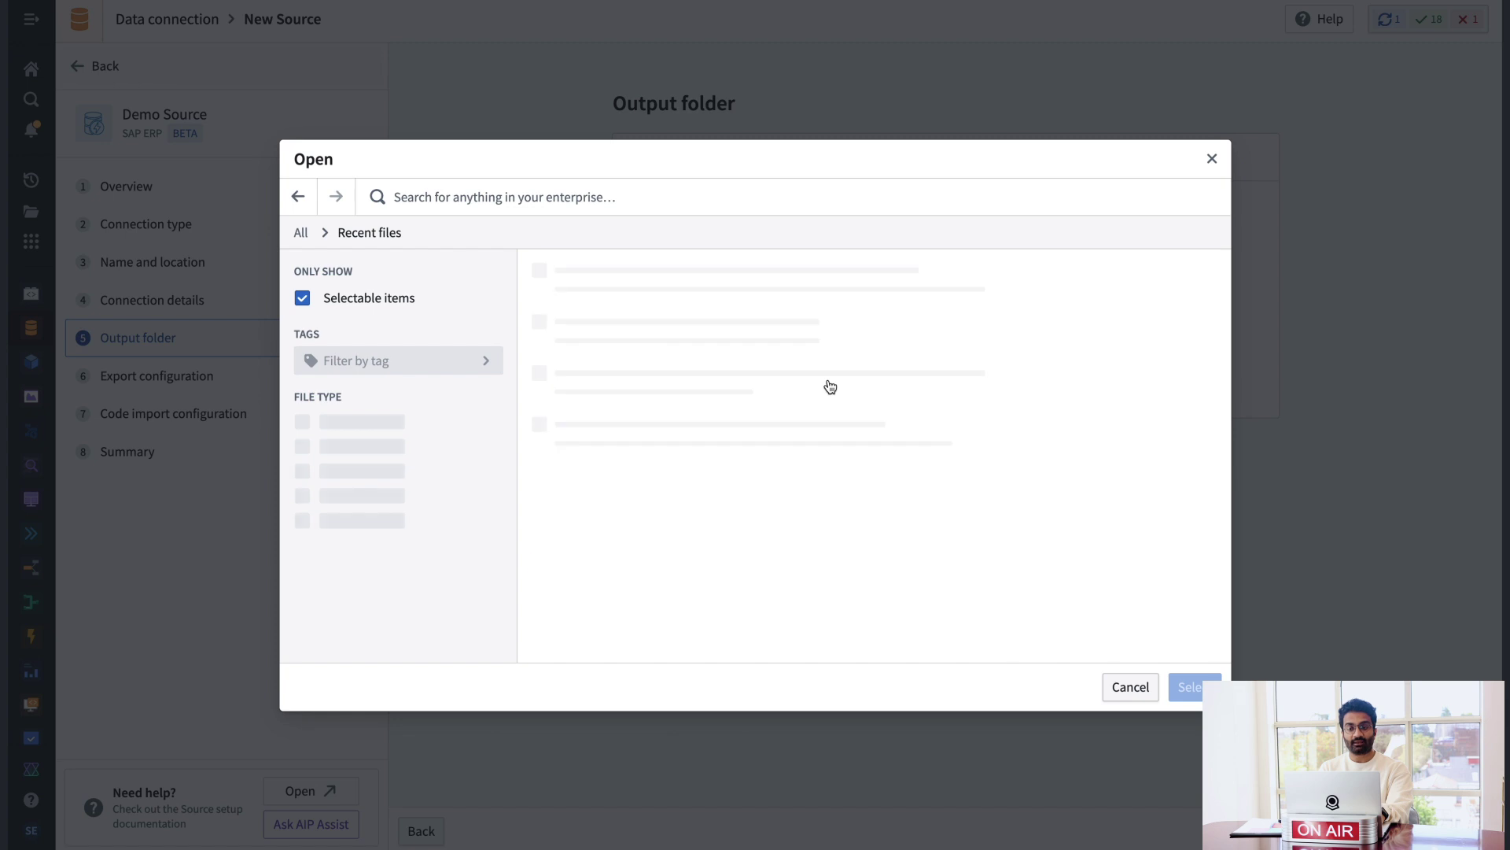
click(768, 327)
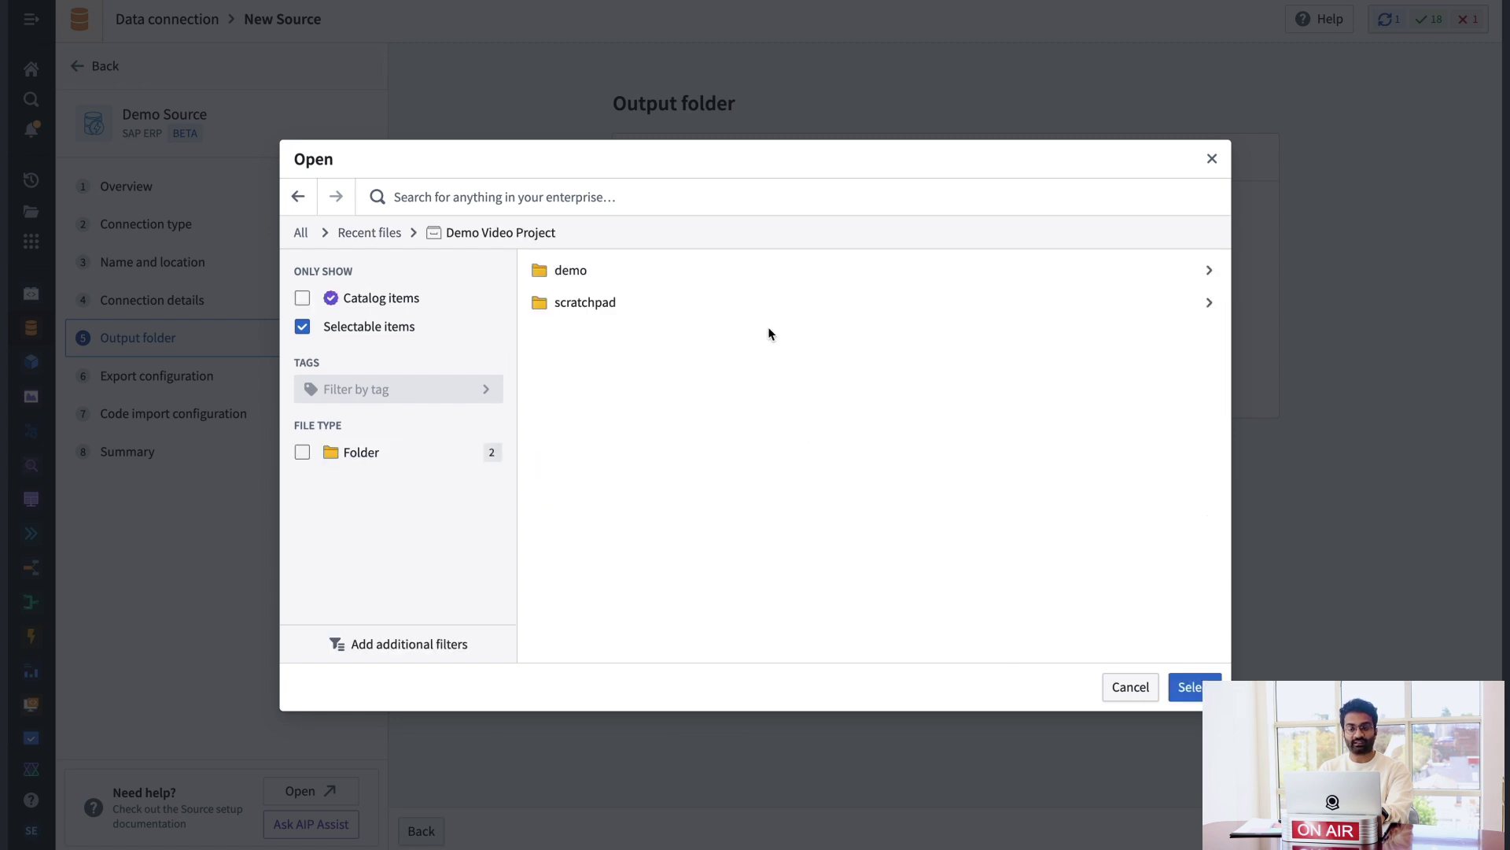
click(1199, 695)
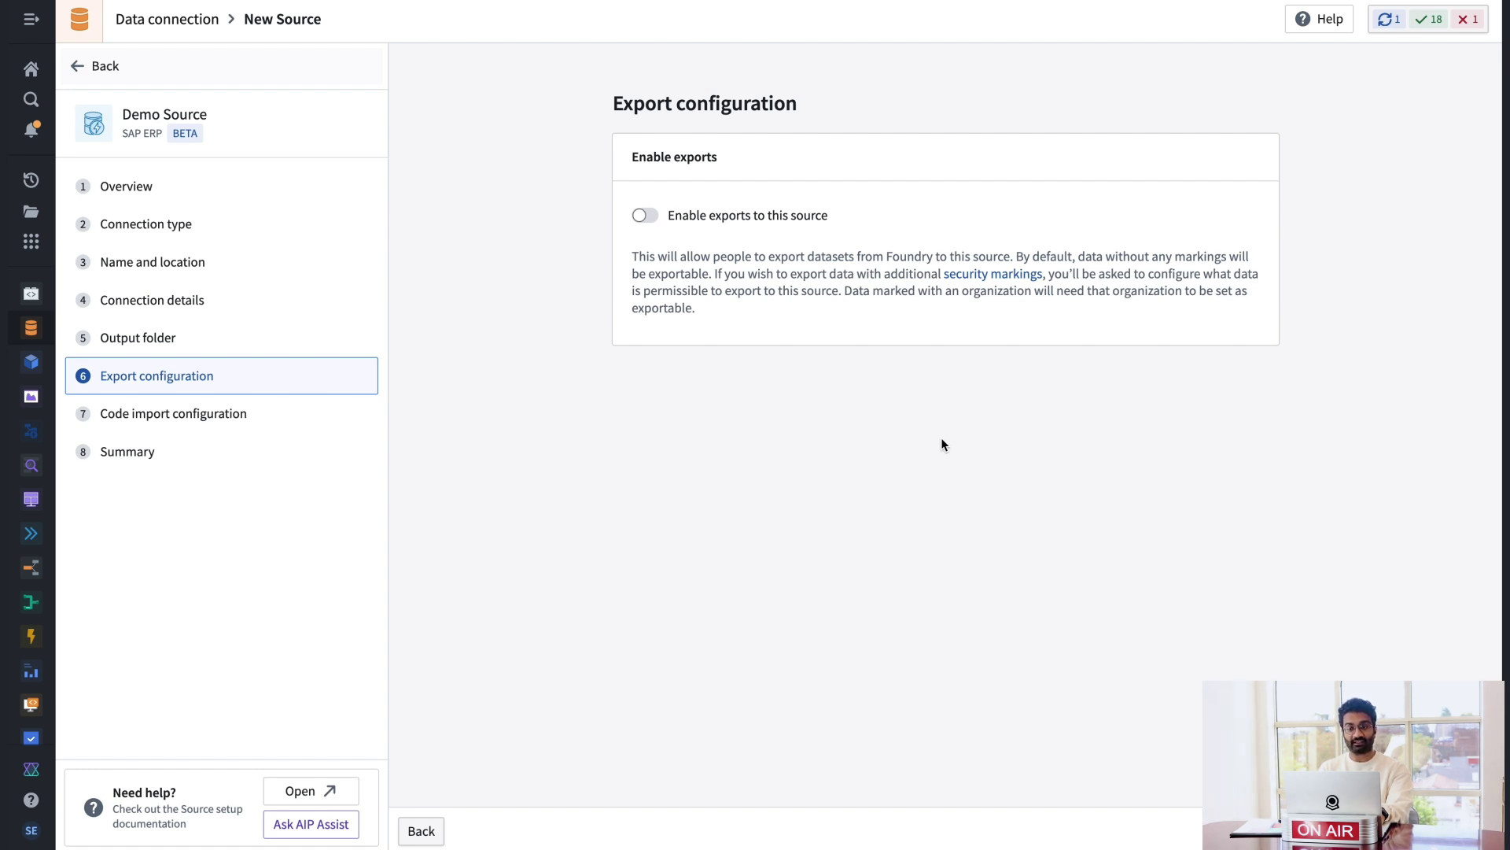
Toggle Enable exports on and back off, leaving it disabled, then go to Summary.
click(651, 218)
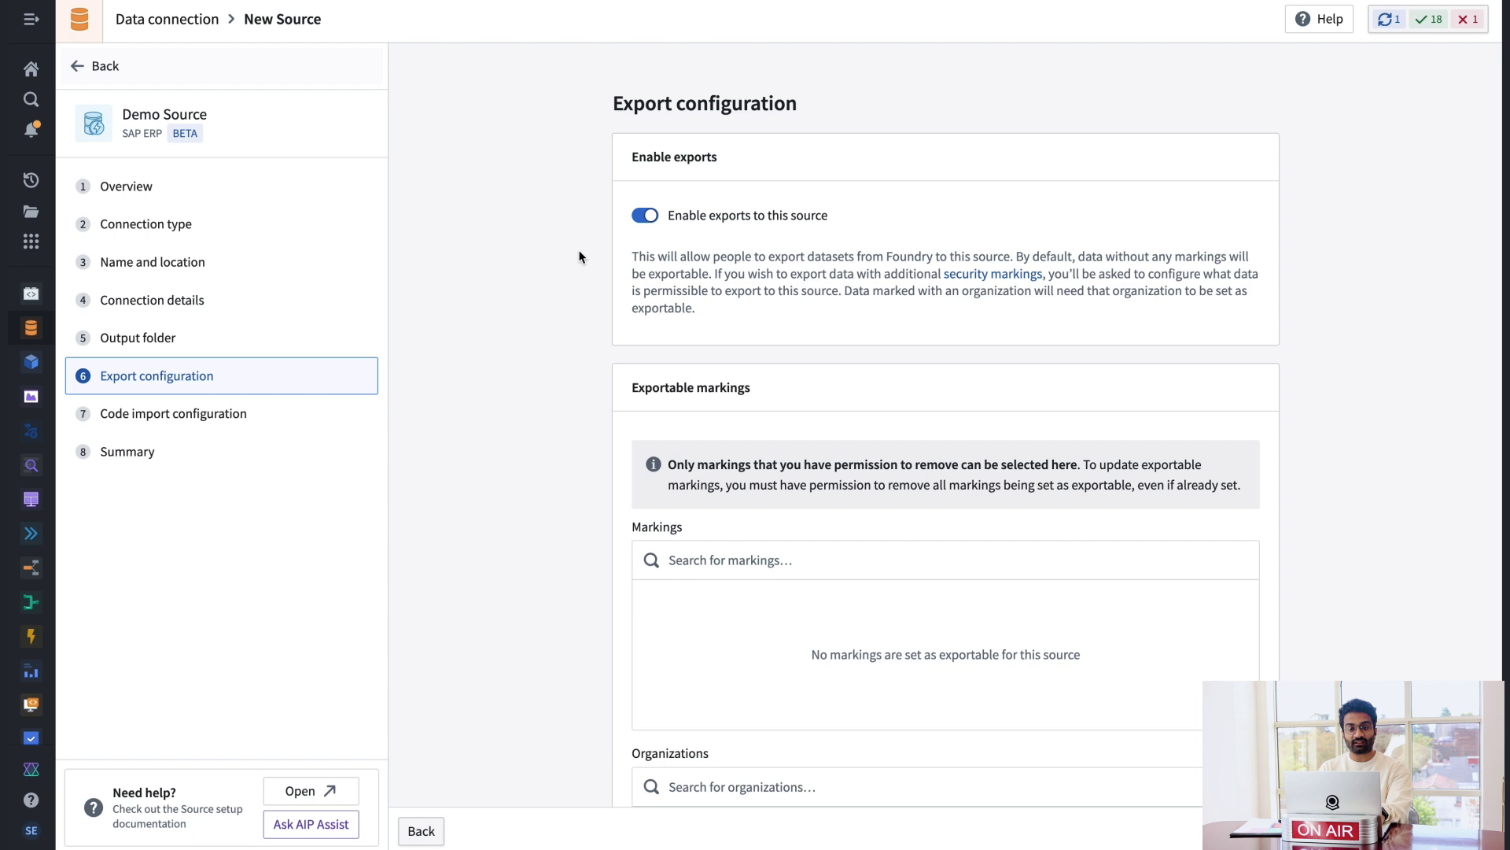
scroll(580, 257, down, 4)
scroll(579, 257, up, 4)
click(647, 216)
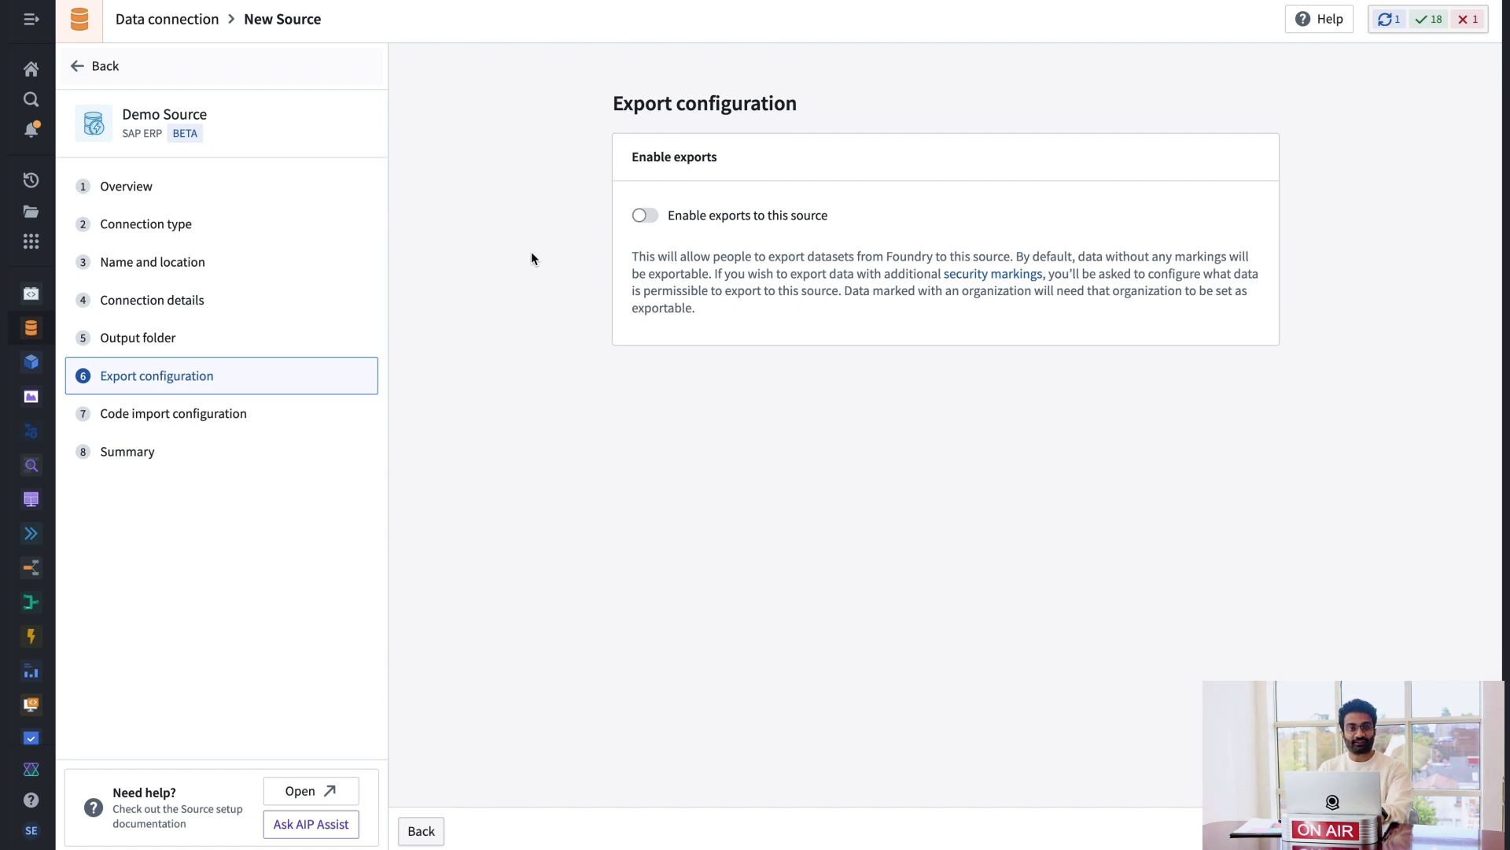
click(324, 454)
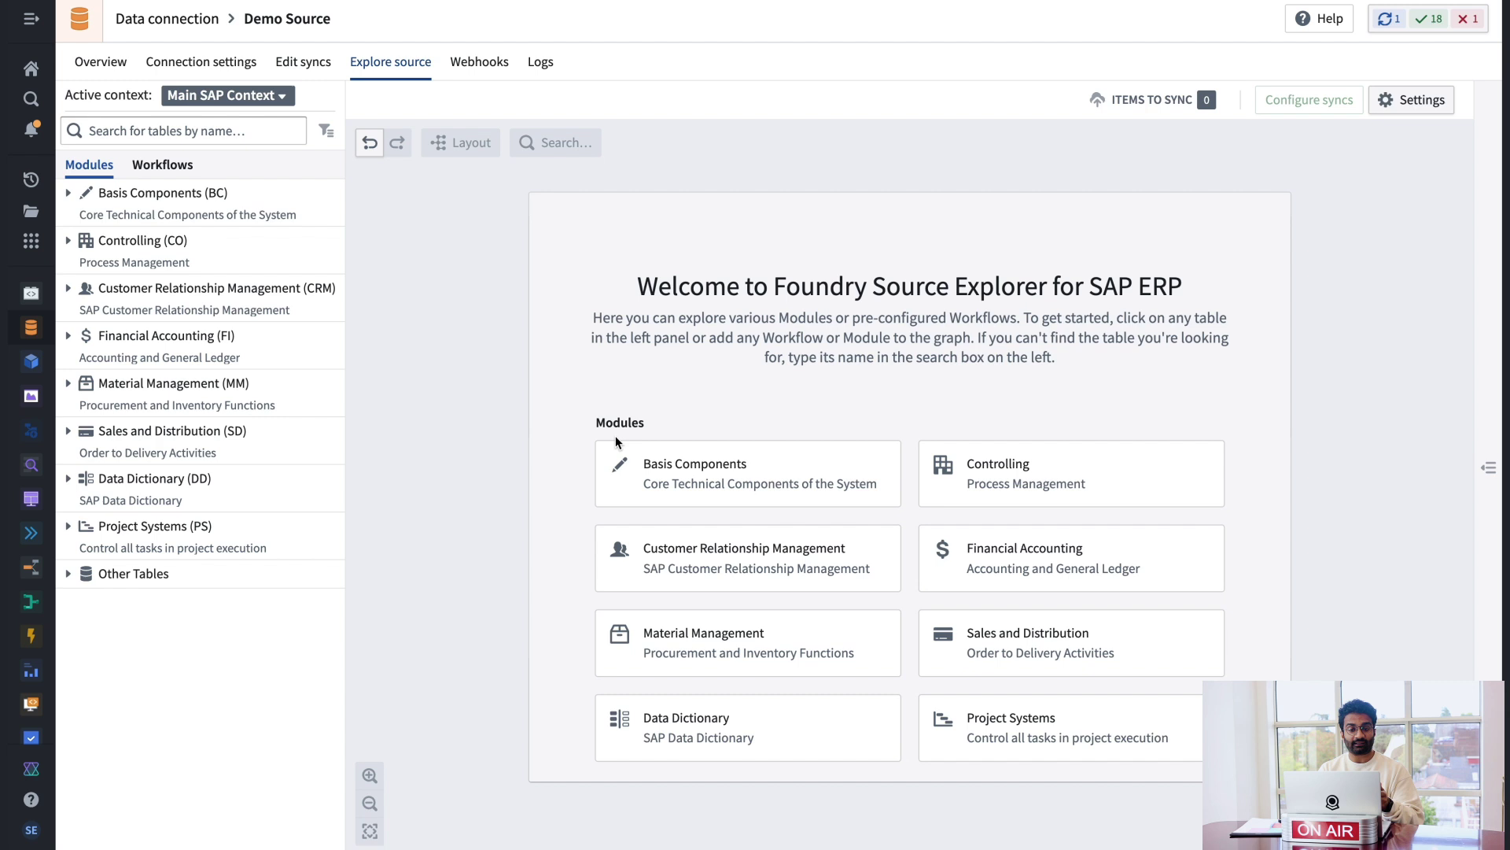
Highlight the Modules and Workflows headings in the source explorer.
drag(595, 422, 646, 420)
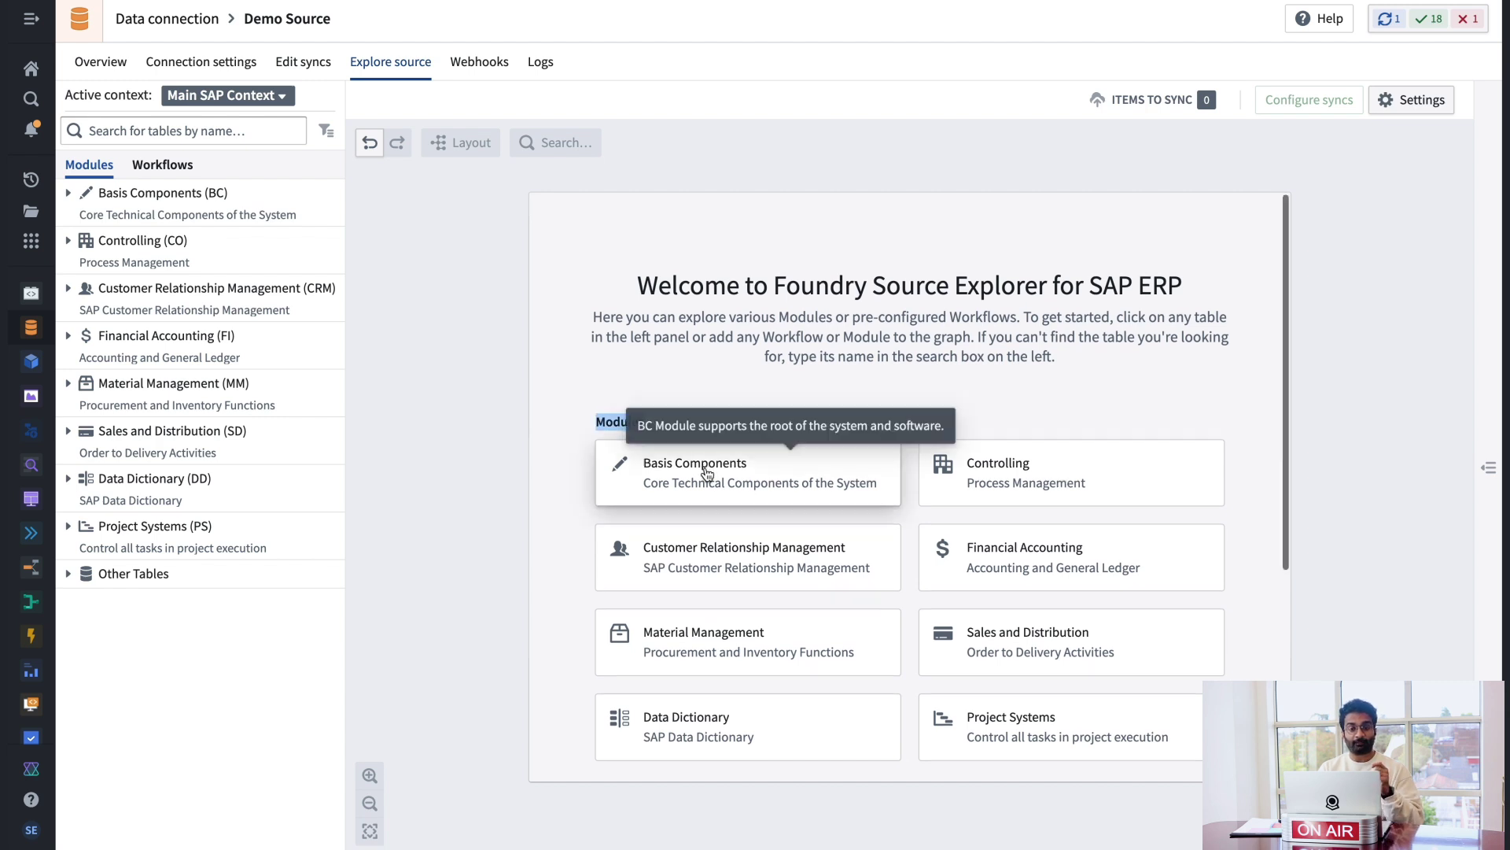
scroll(783, 606, down, 4)
drag(595, 509, 675, 508)
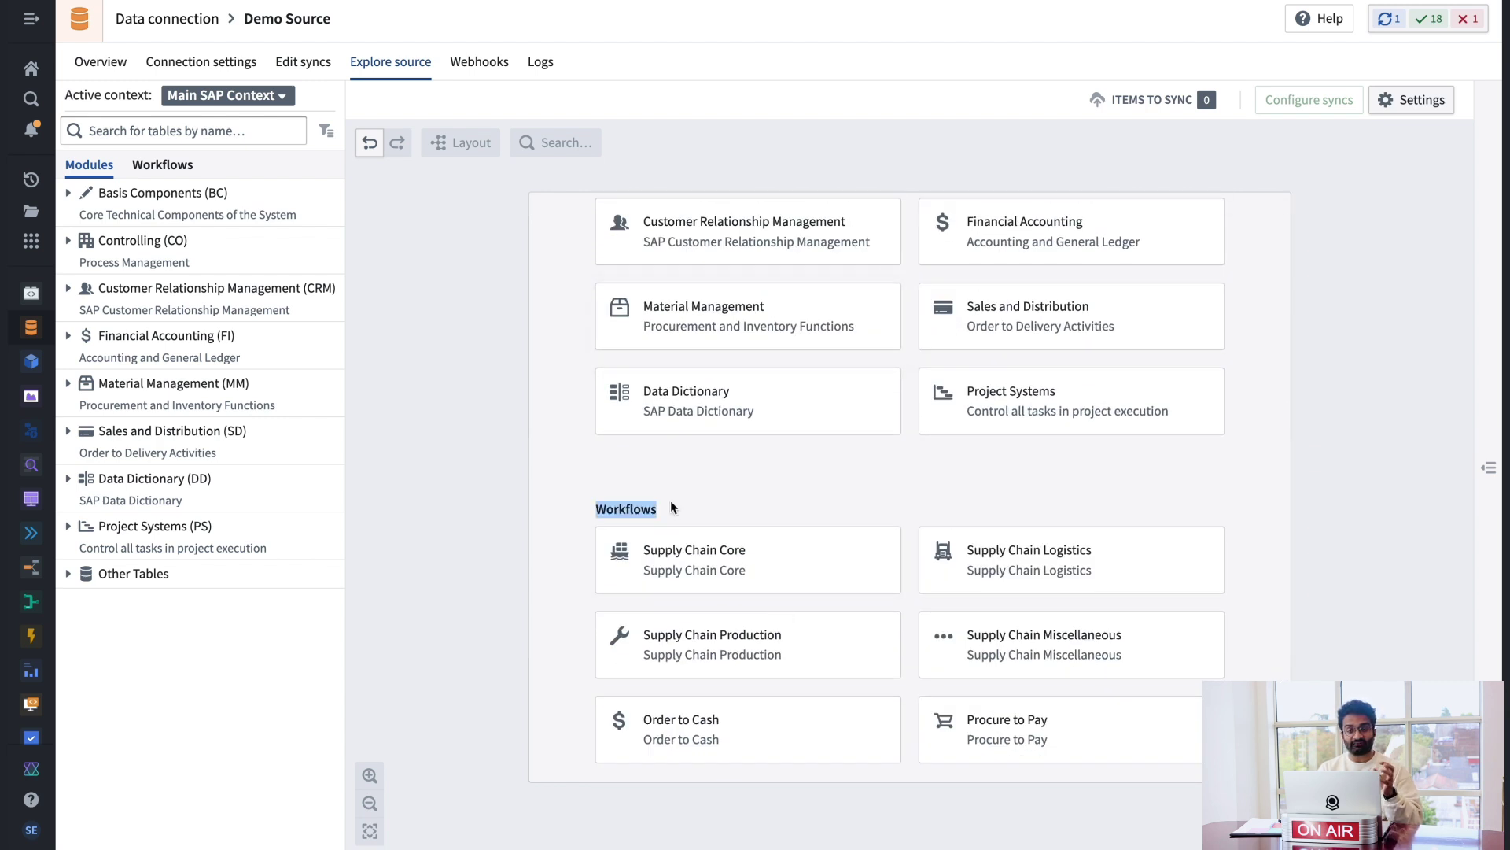
click(684, 507)
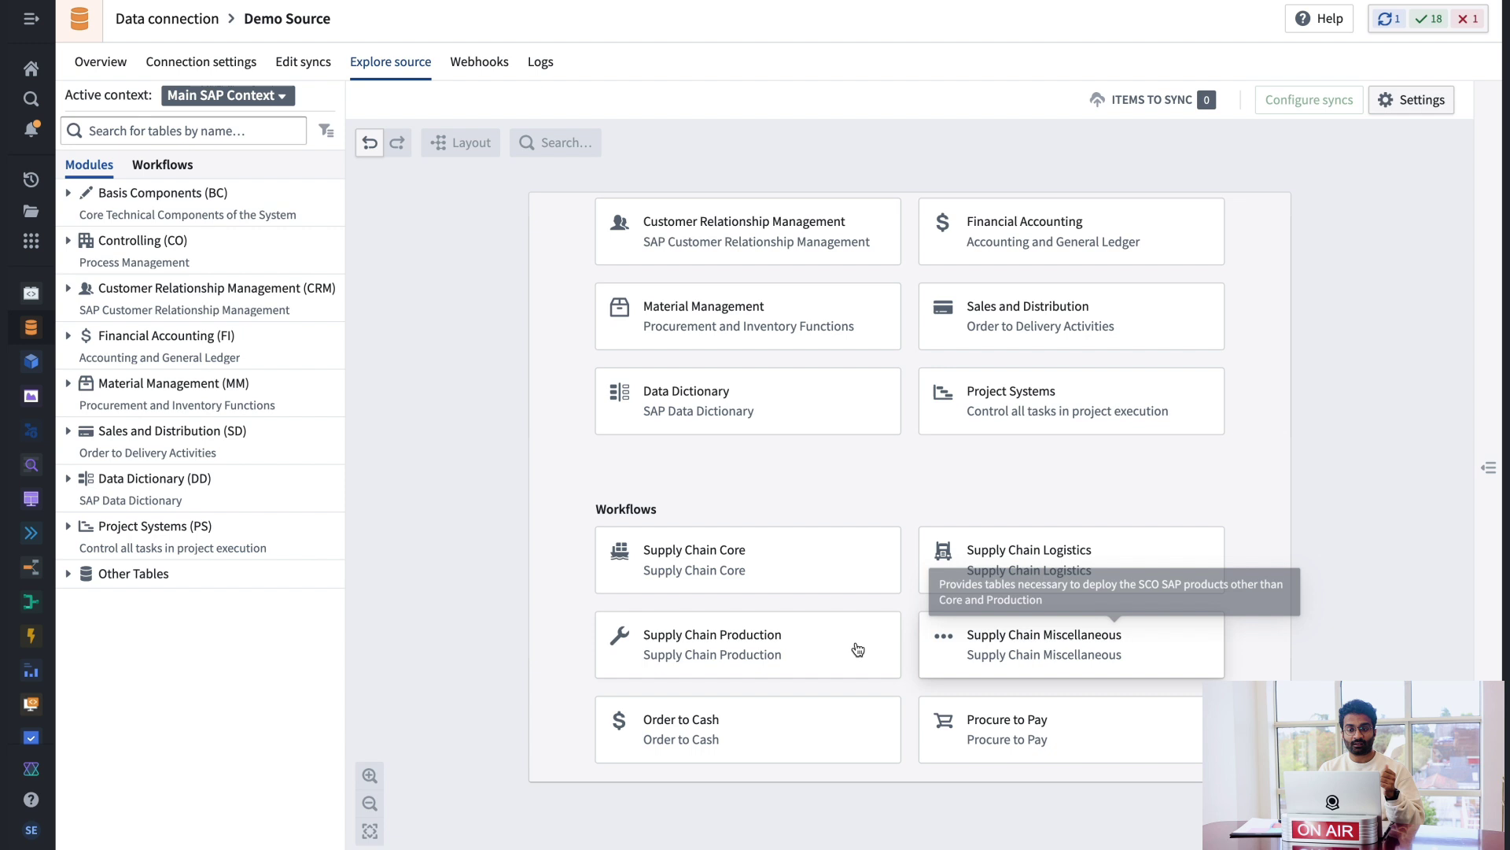
Browse the MM and FI modules, then list the Material sub-group's tables.
click(69, 383)
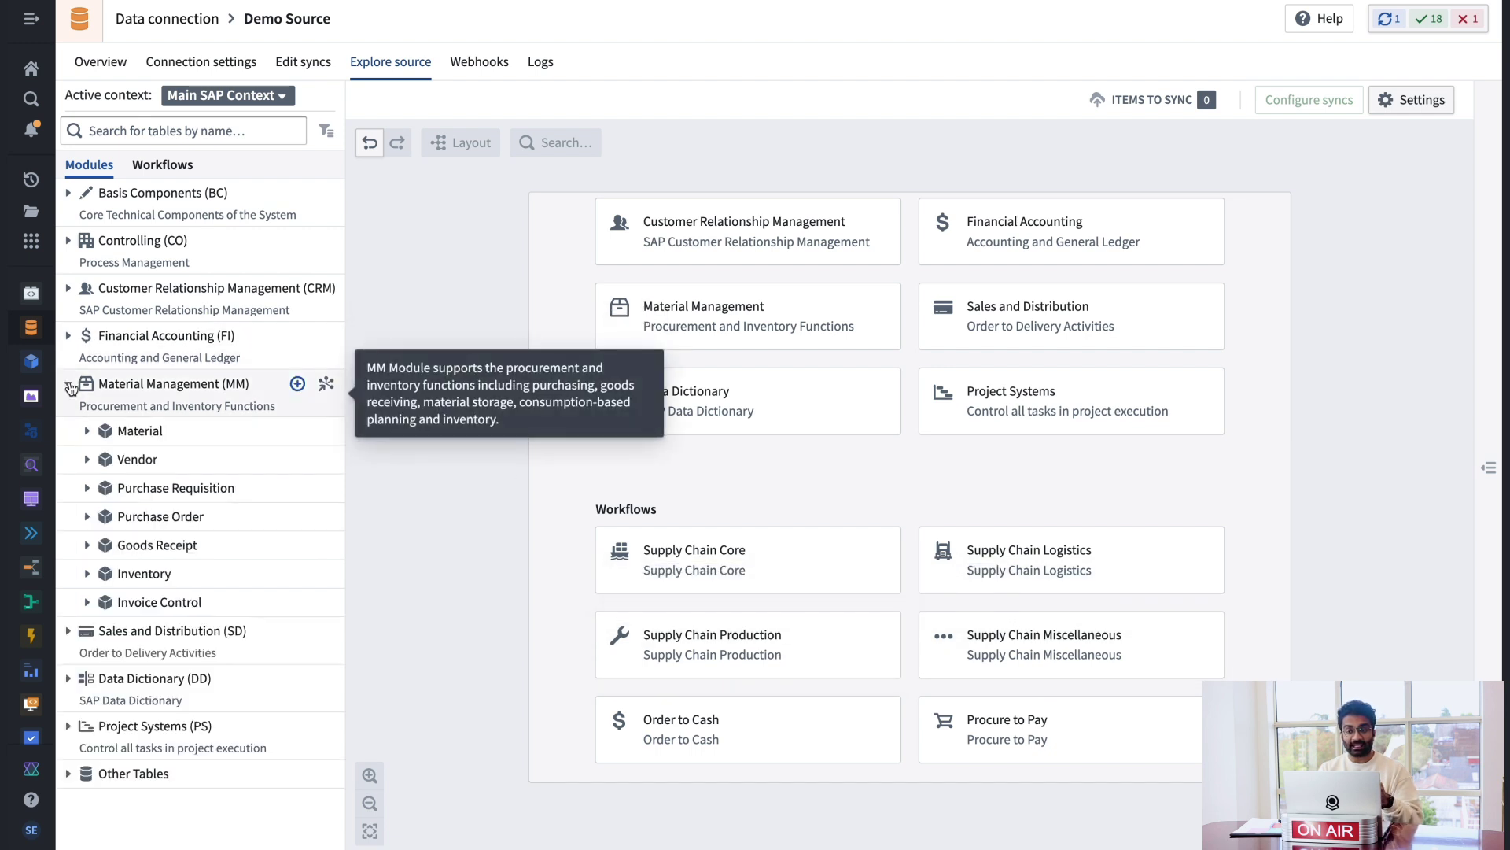
click(84, 431)
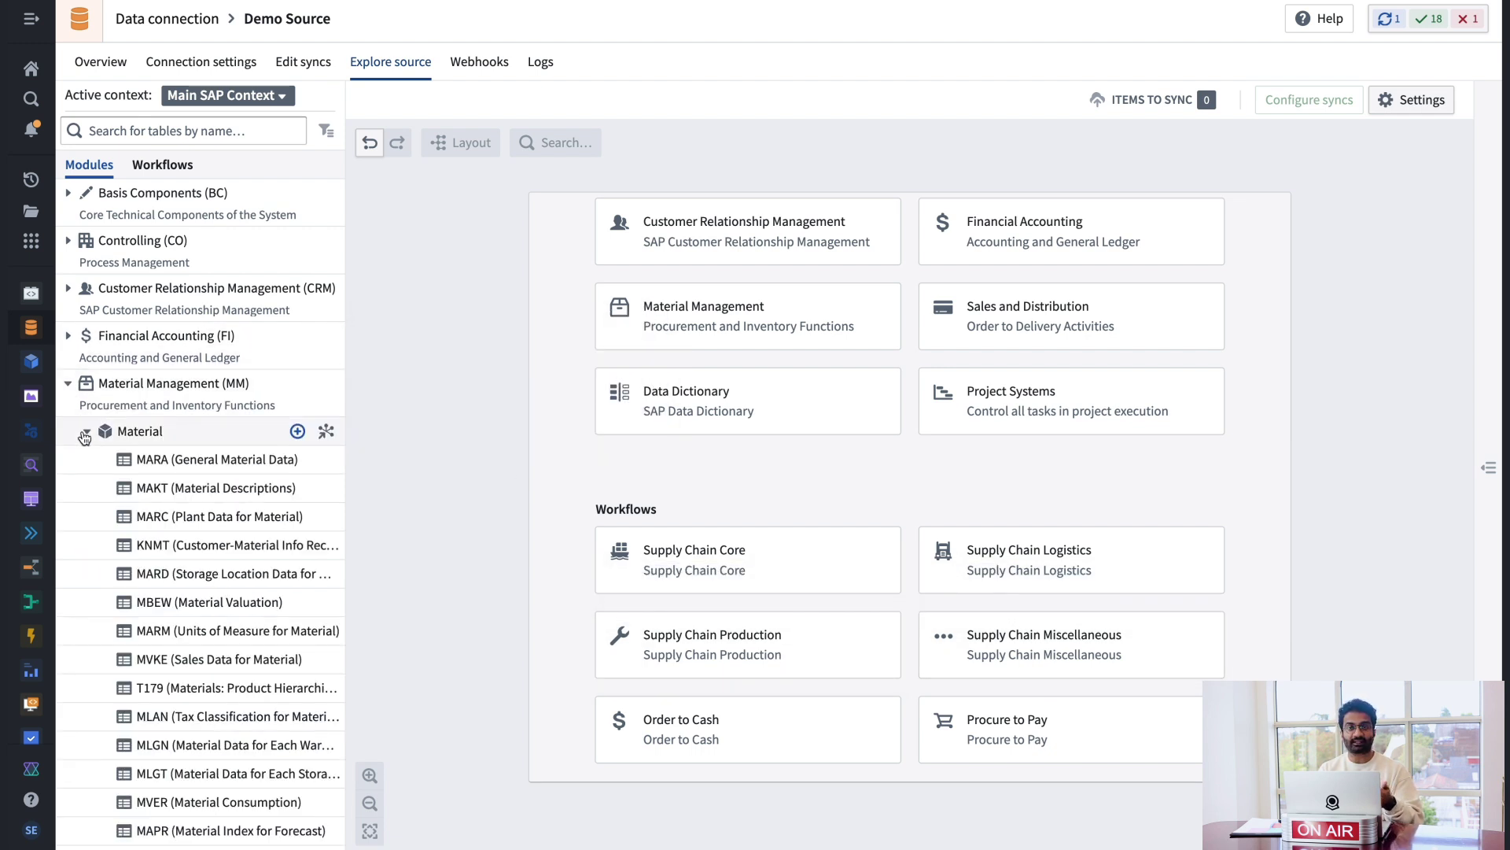
click(84, 431)
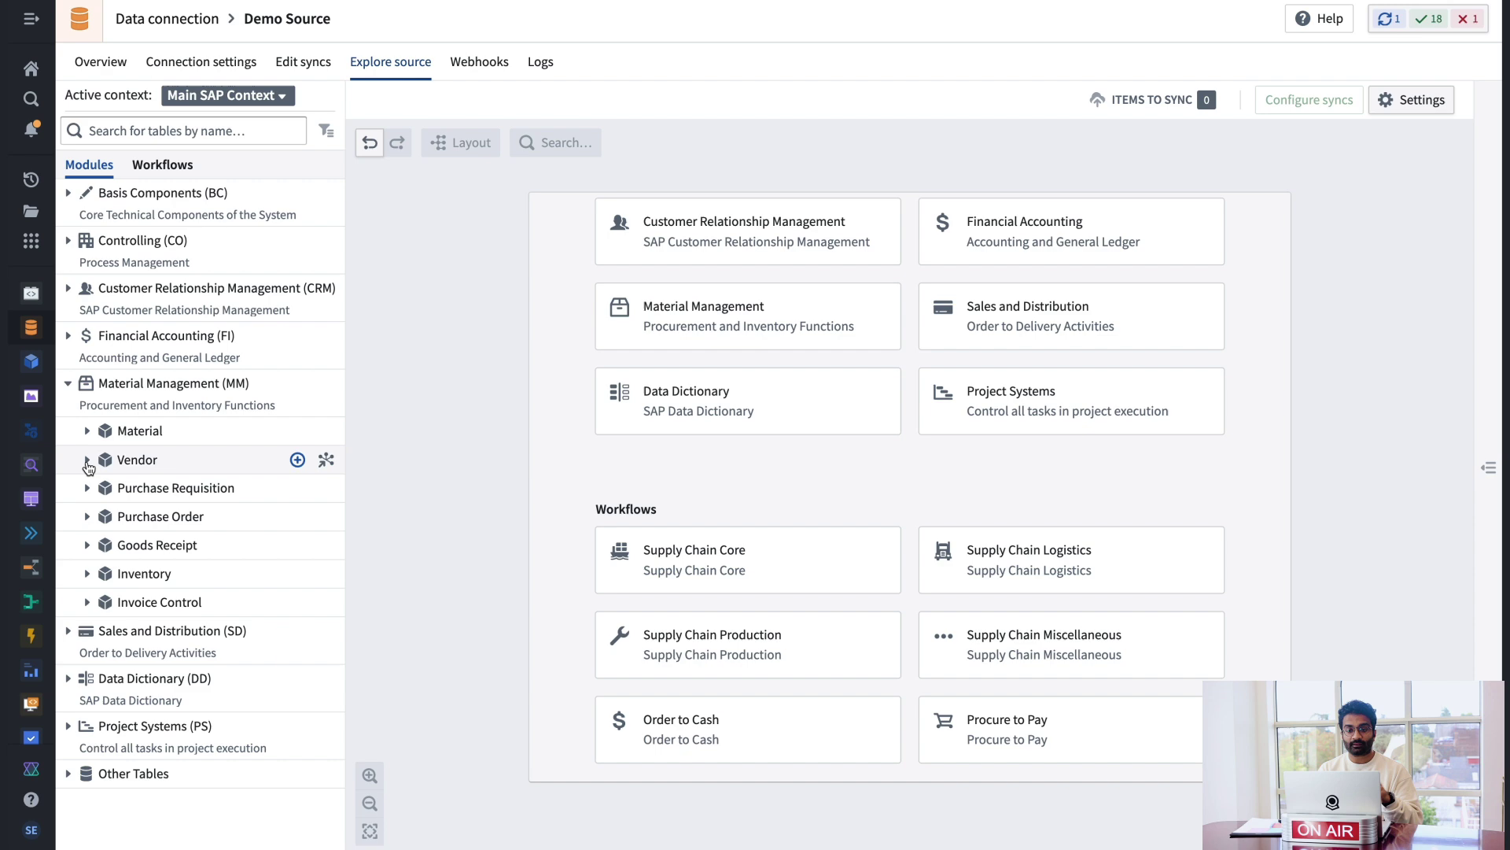
click(87, 460)
click(87, 461)
click(69, 336)
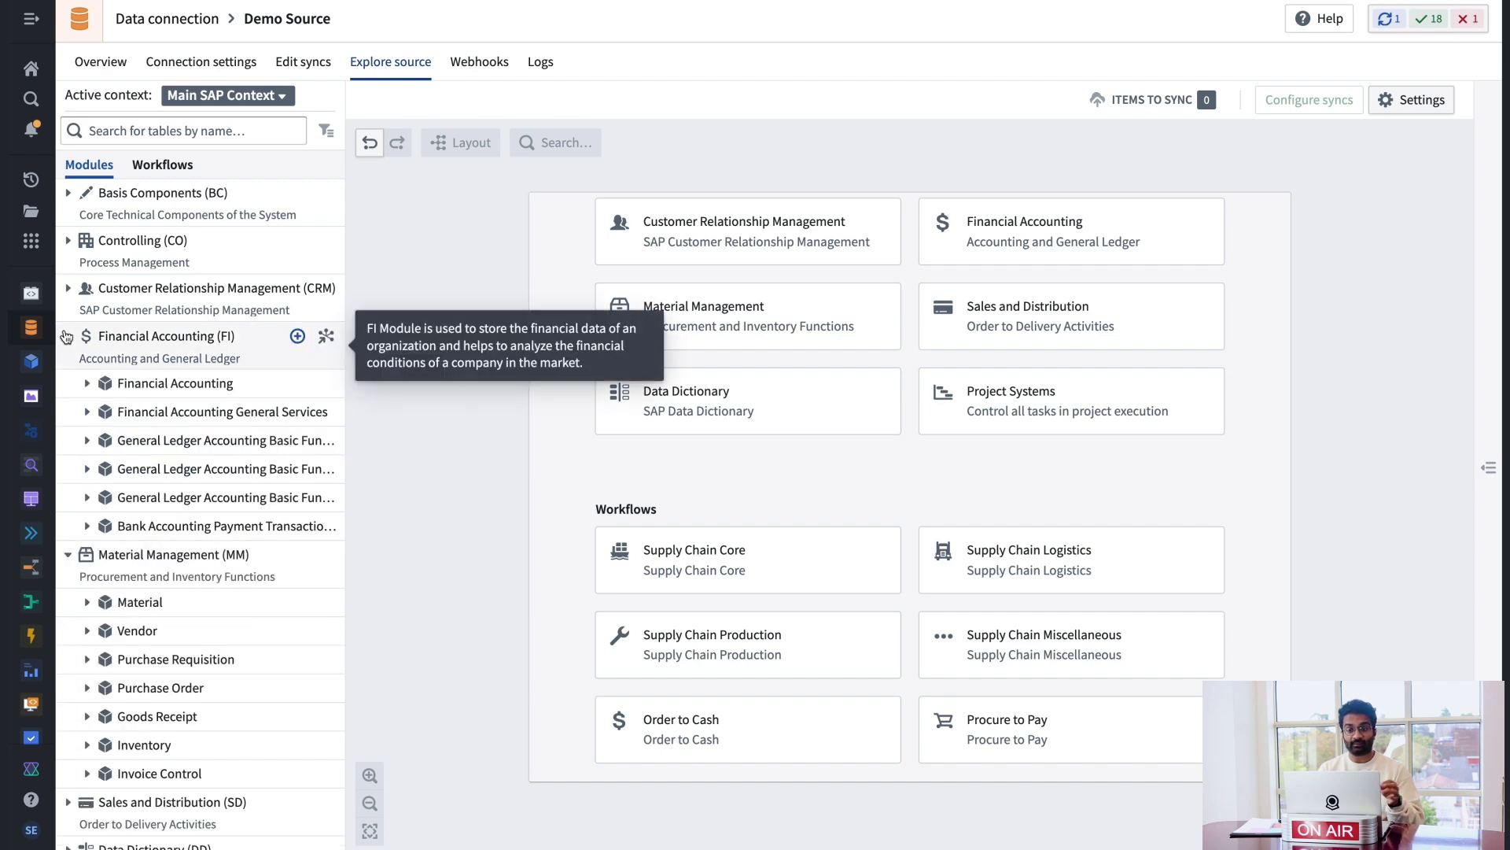
click(85, 384)
click(85, 383)
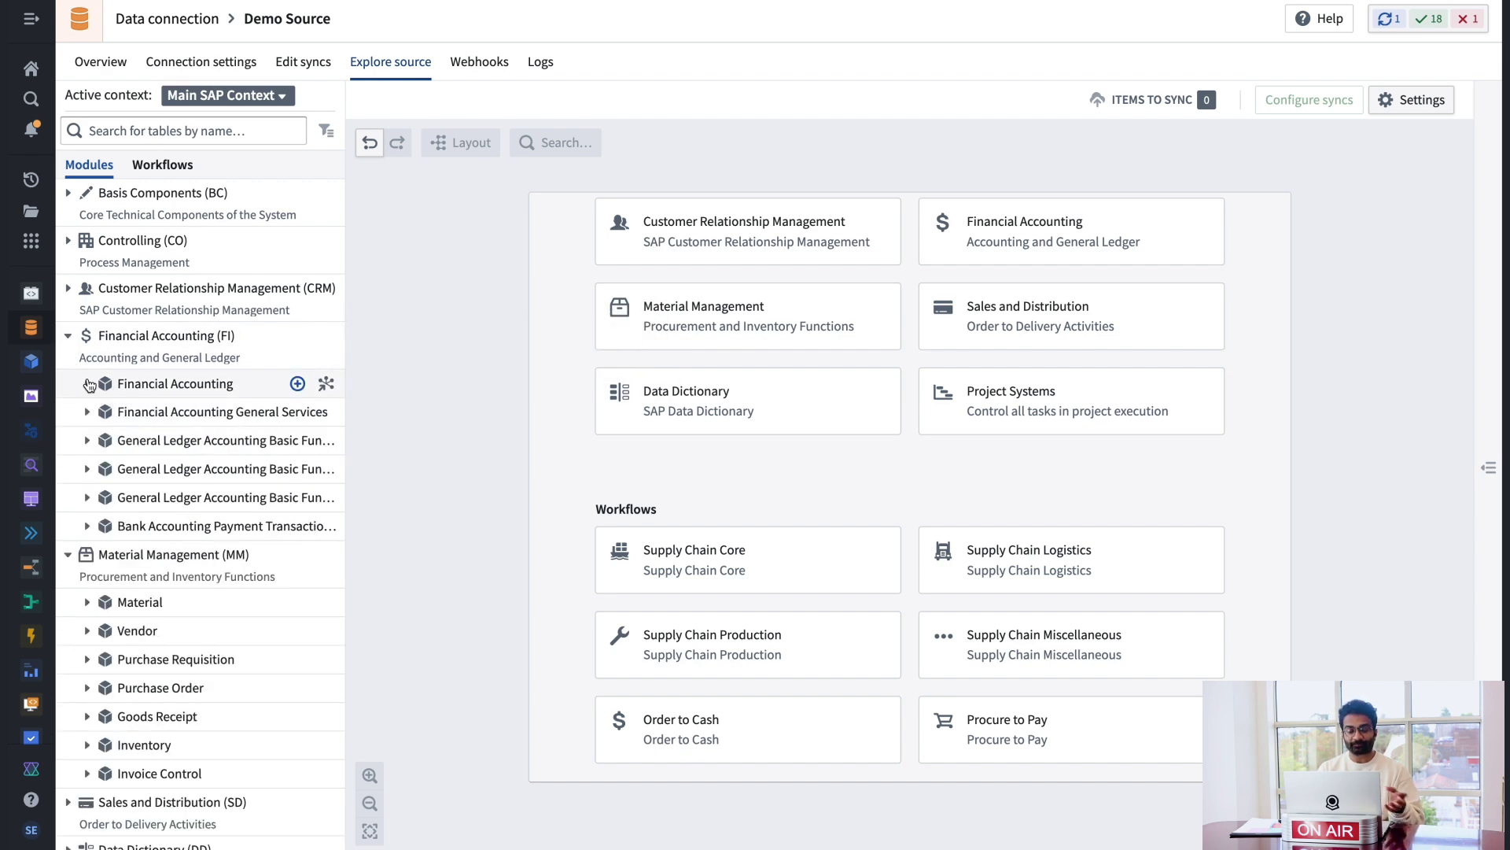
click(69, 338)
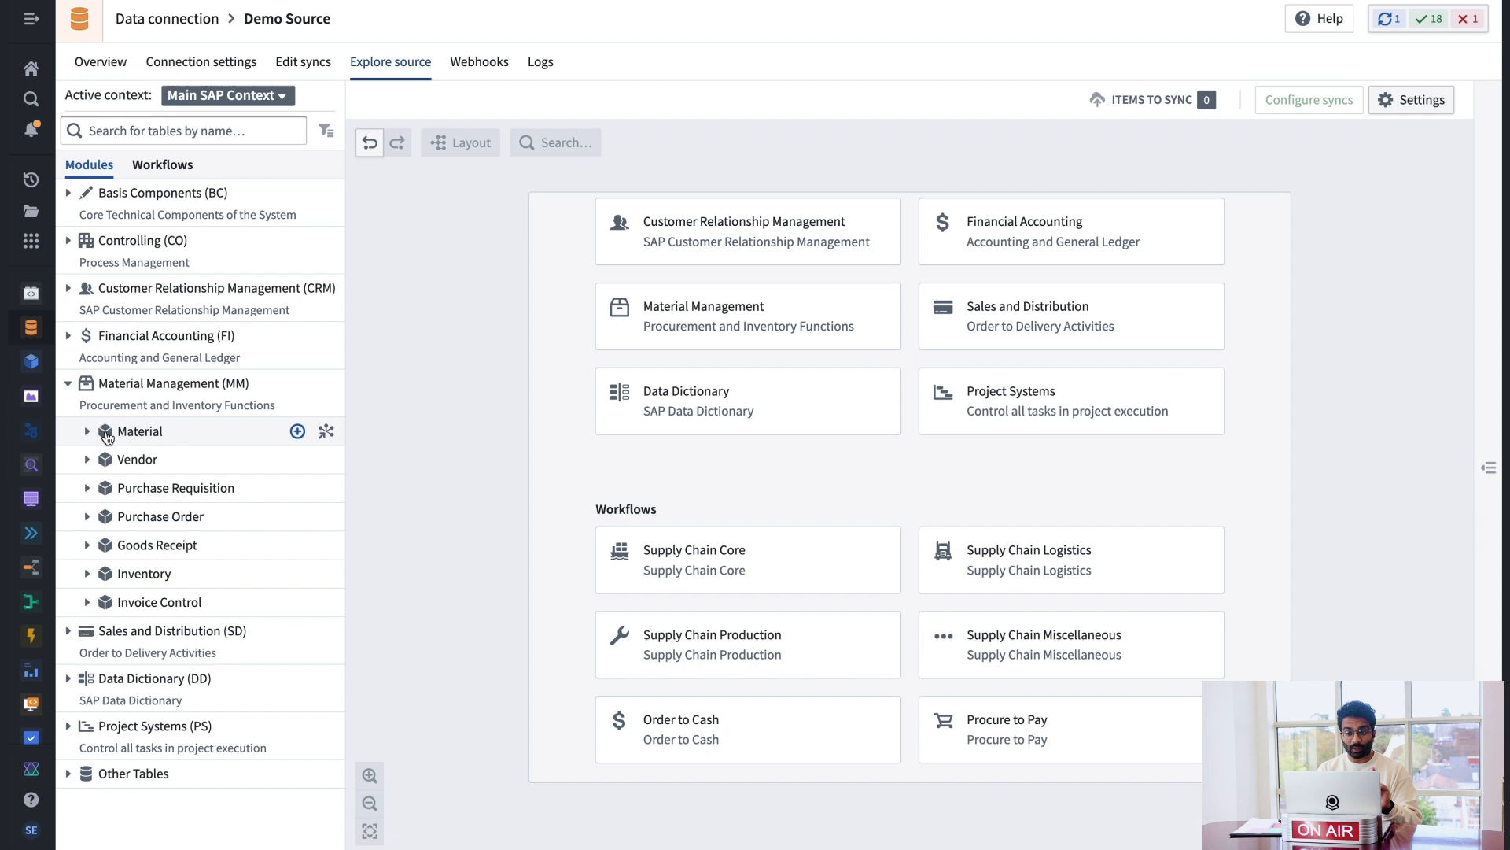
click(87, 431)
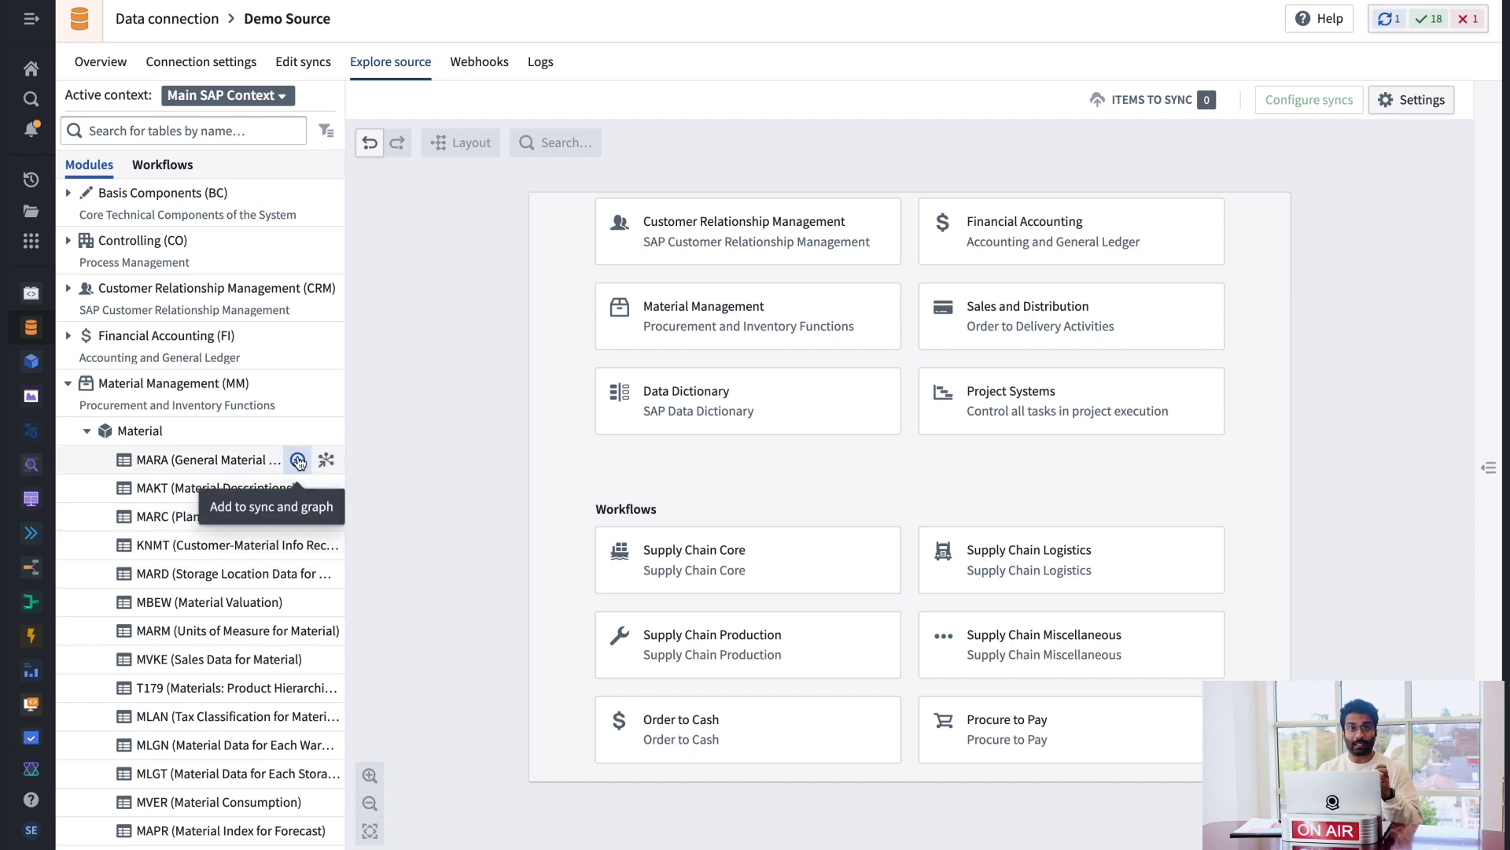
Add the MARA, MAKT and MARC tables to the sync and arrange the graph.
click(297, 460)
click(297, 488)
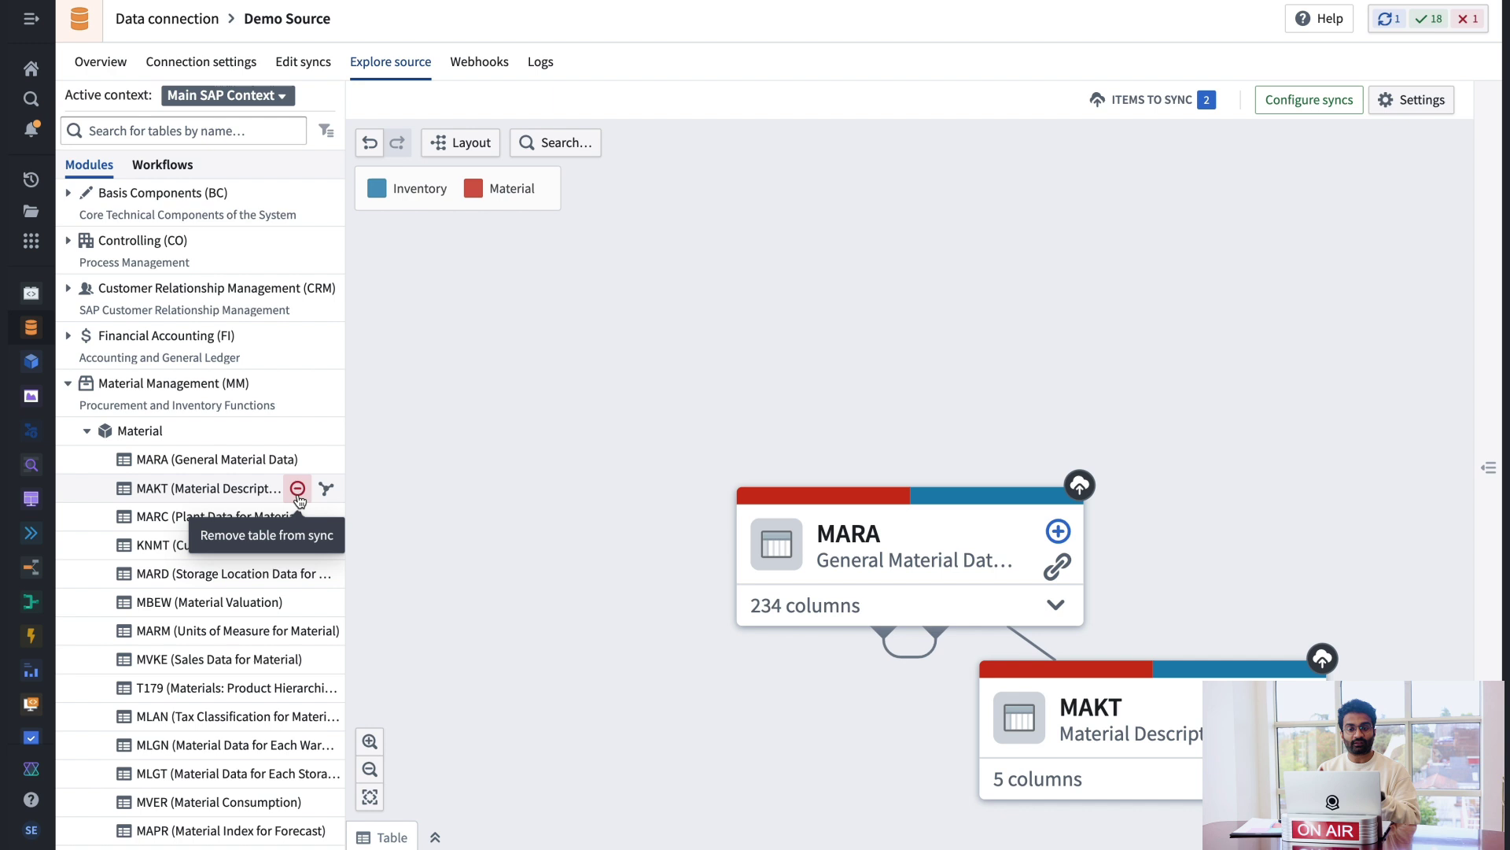
click(297, 517)
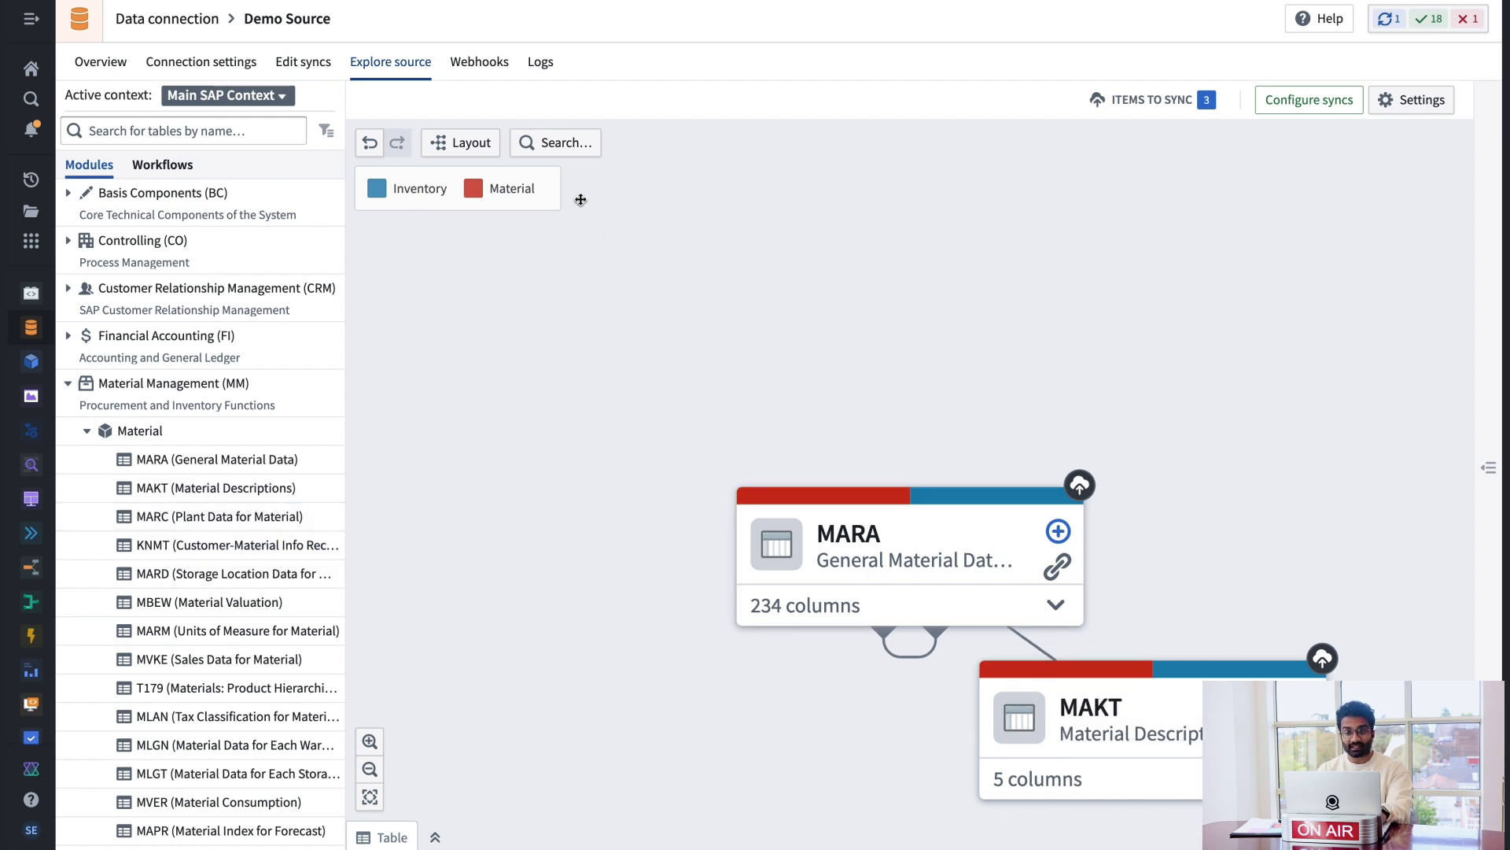
click(439, 144)
Inspect the MAKT, MARA and MARC details and expand MAKT and MARC columns.
click(727, 294)
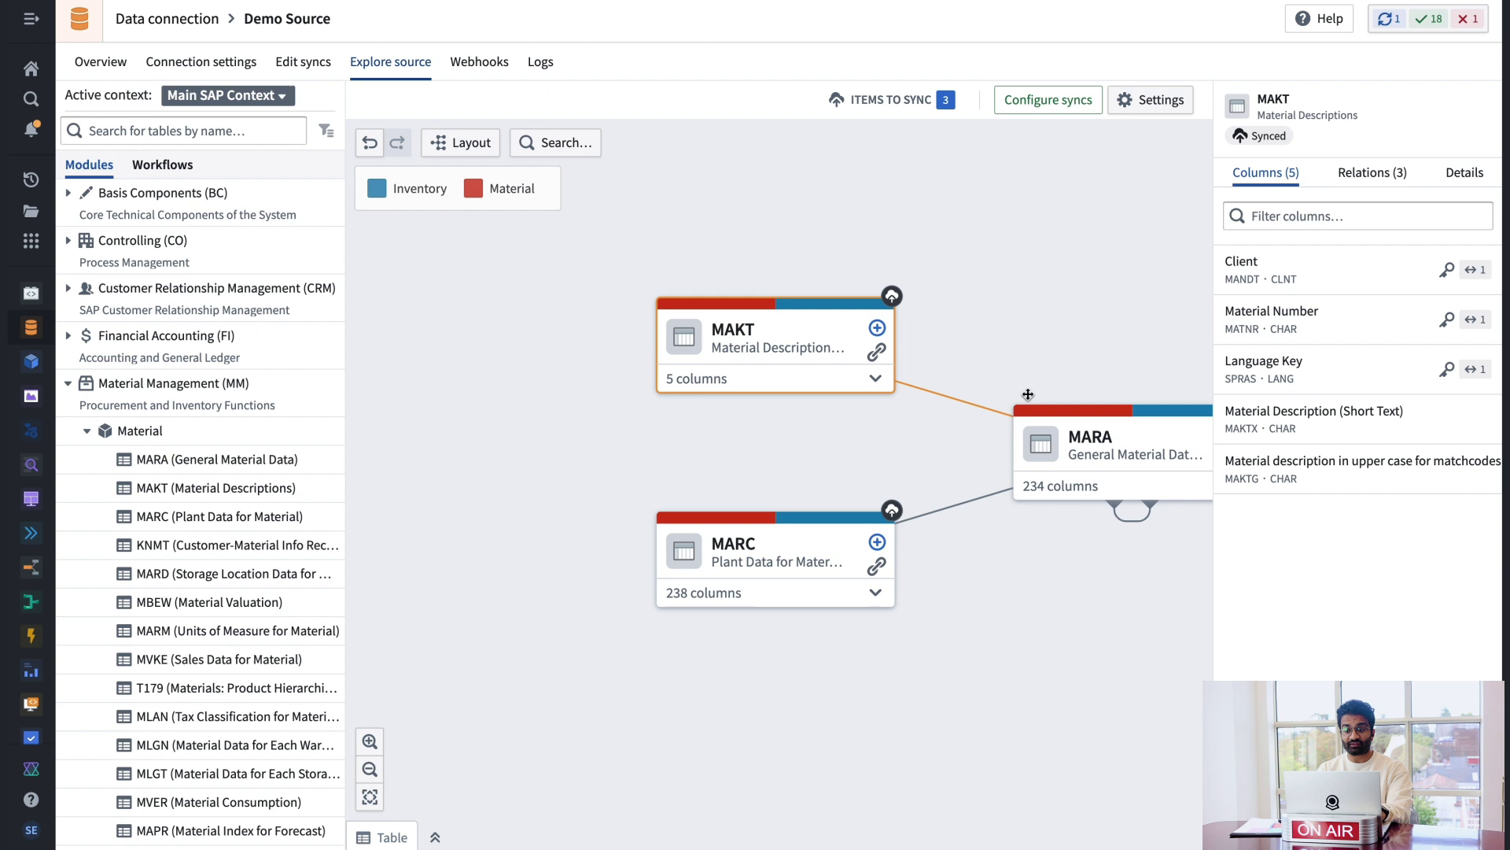
click(906, 431)
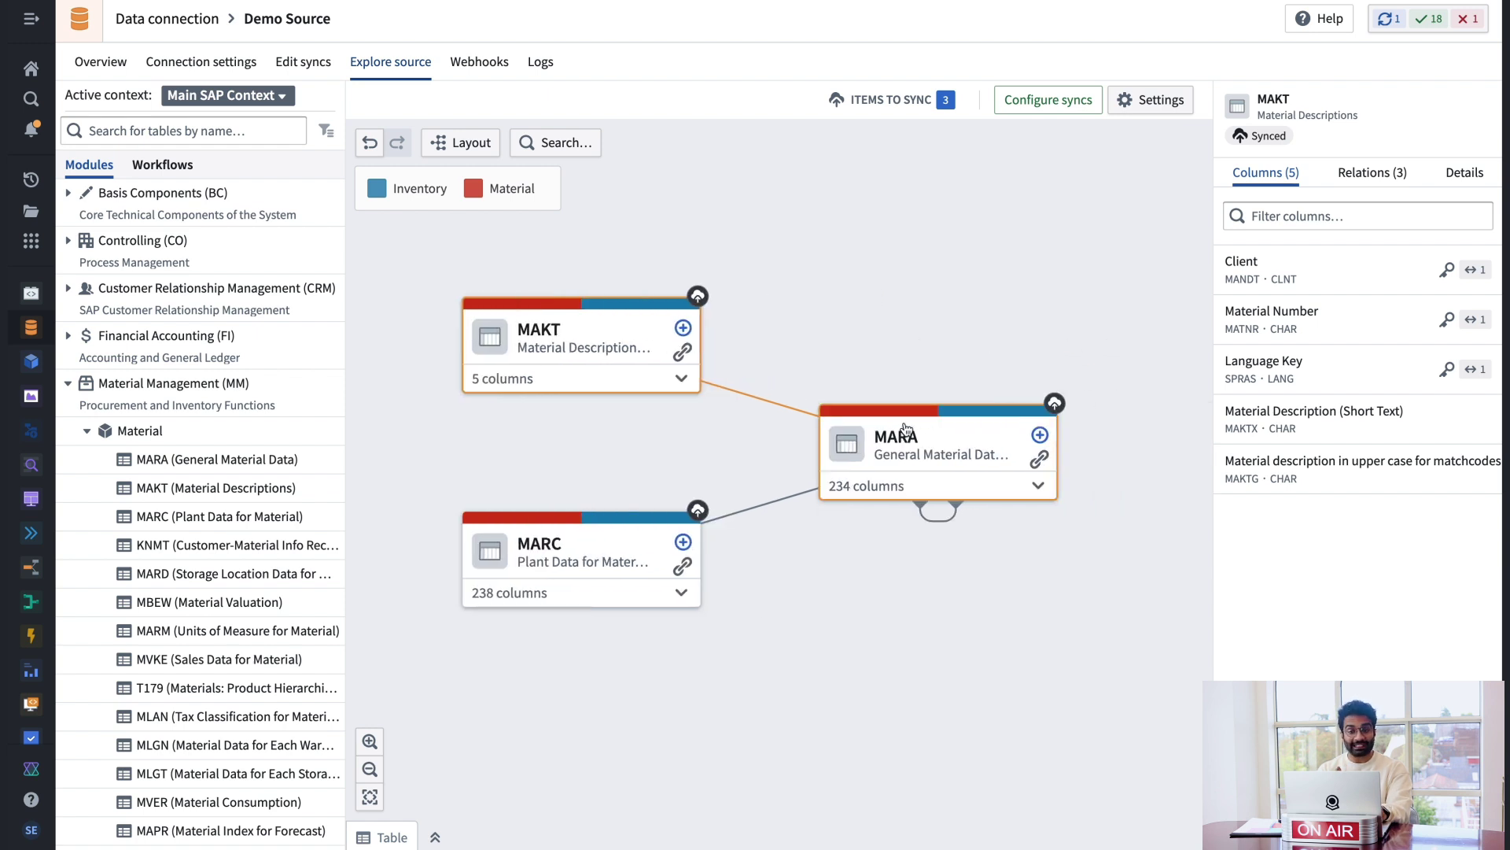
click(616, 559)
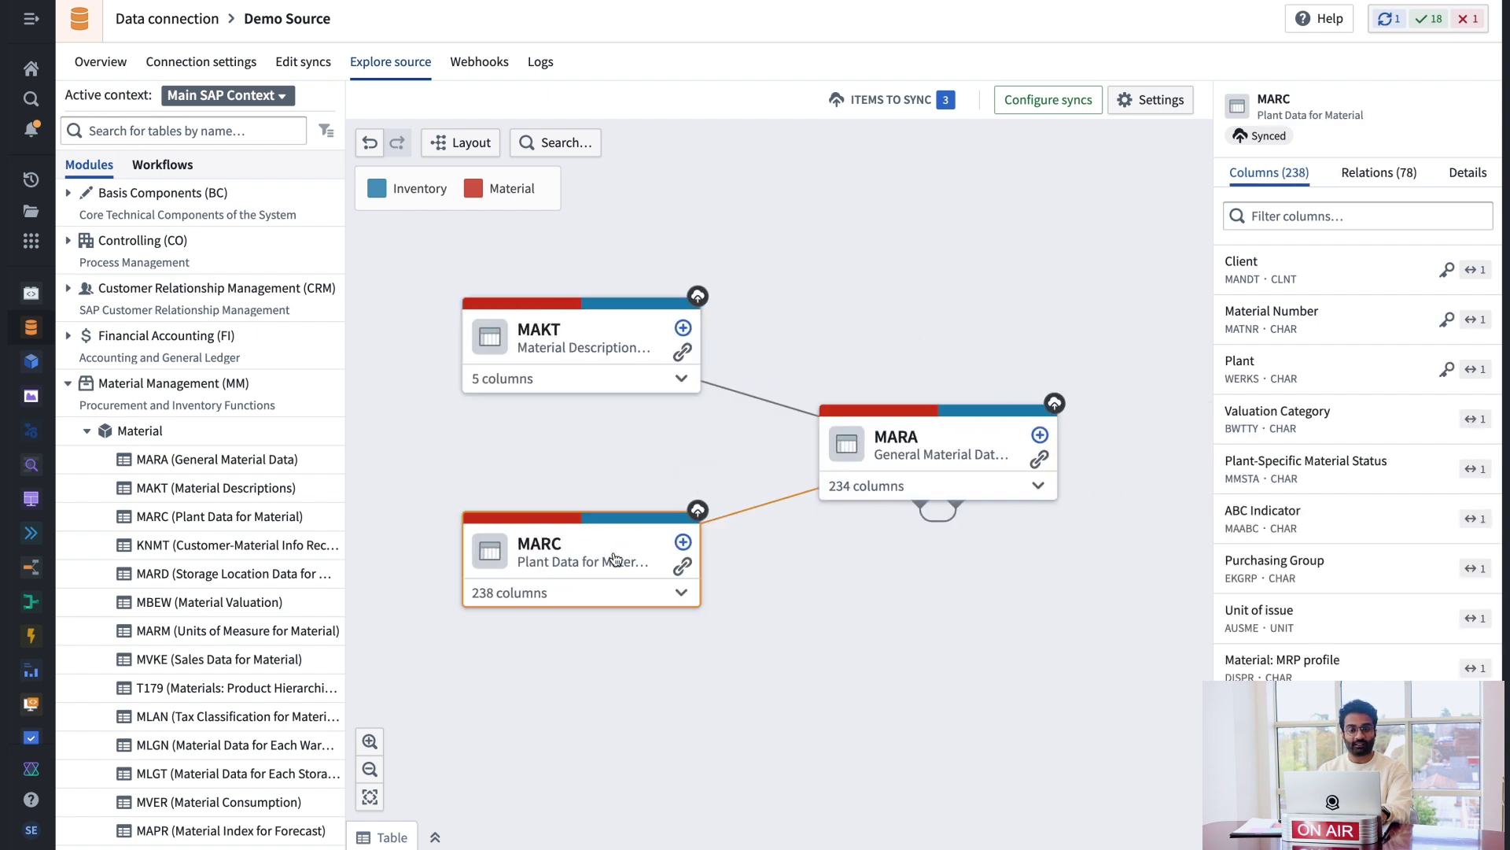
click(682, 378)
scroll(645, 435, down, 5)
scroll(644, 435, up, 5)
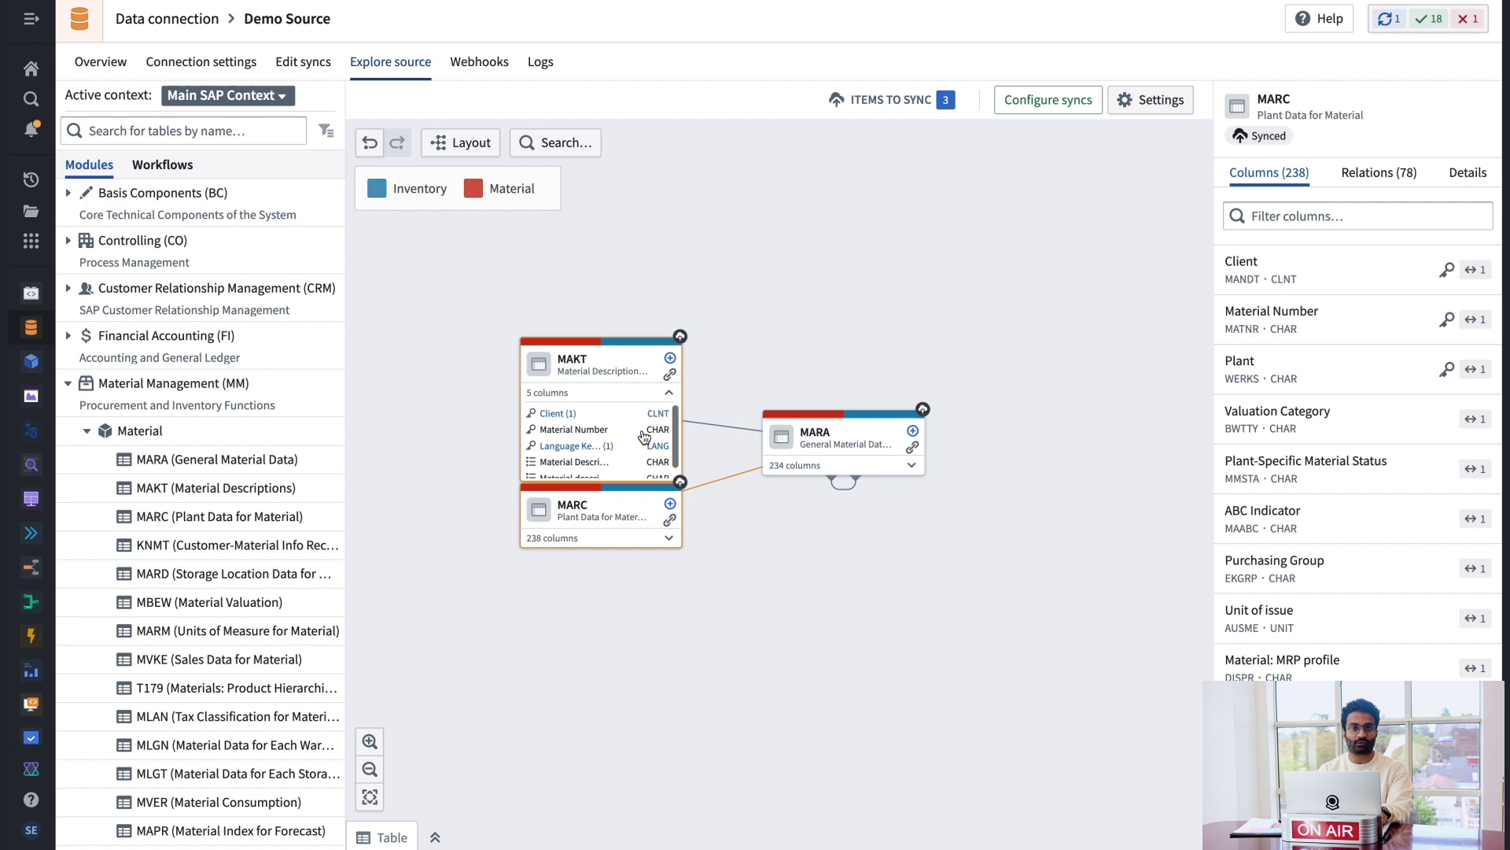
click(679, 579)
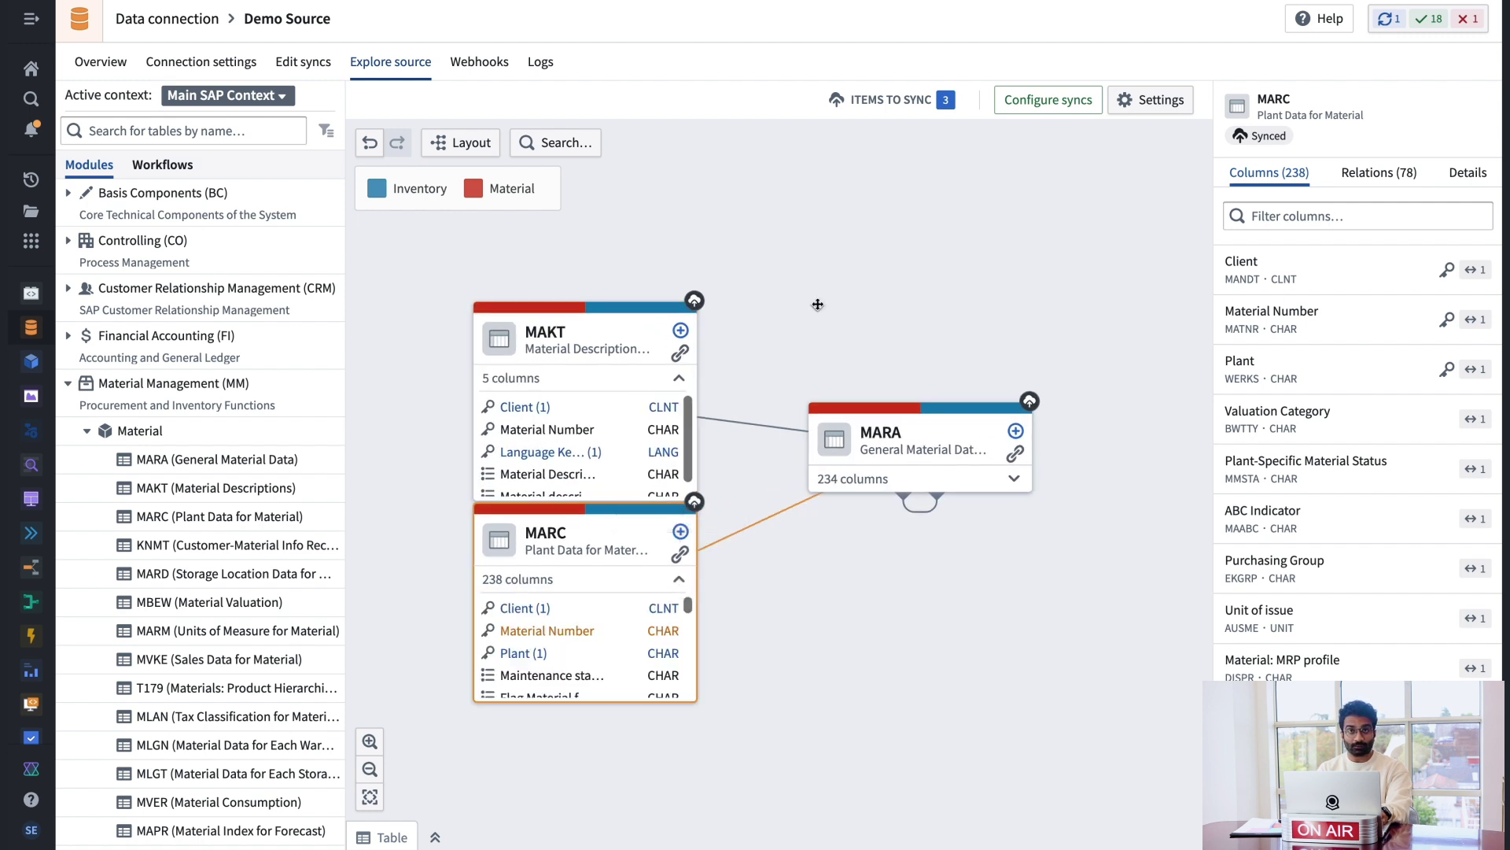
click(578, 381)
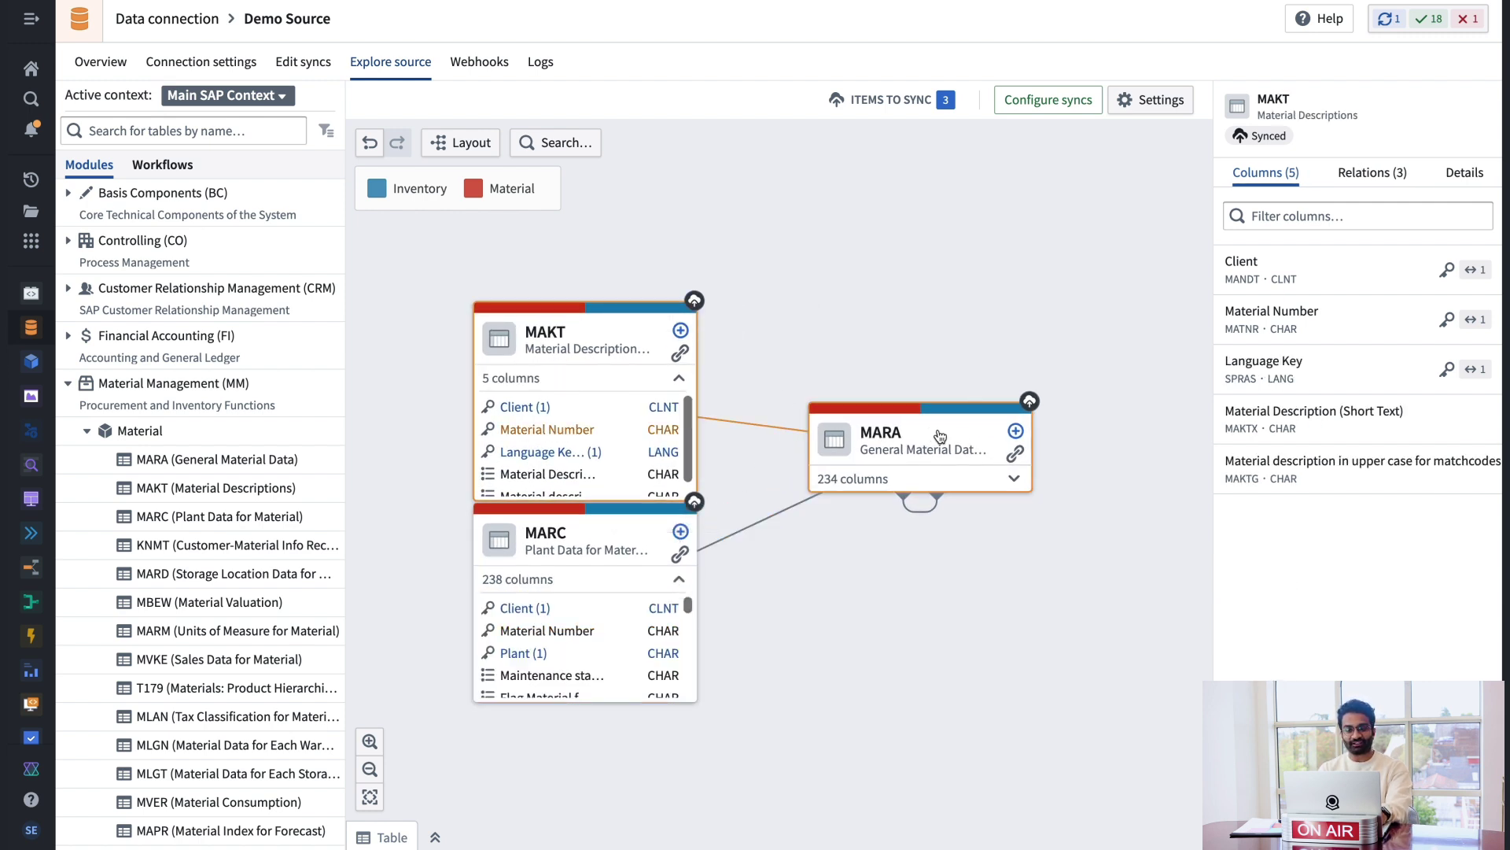
key(Escape)
Review MARA's sync configuration and transaction types, then list the source's six syncs.
click(1324, 97)
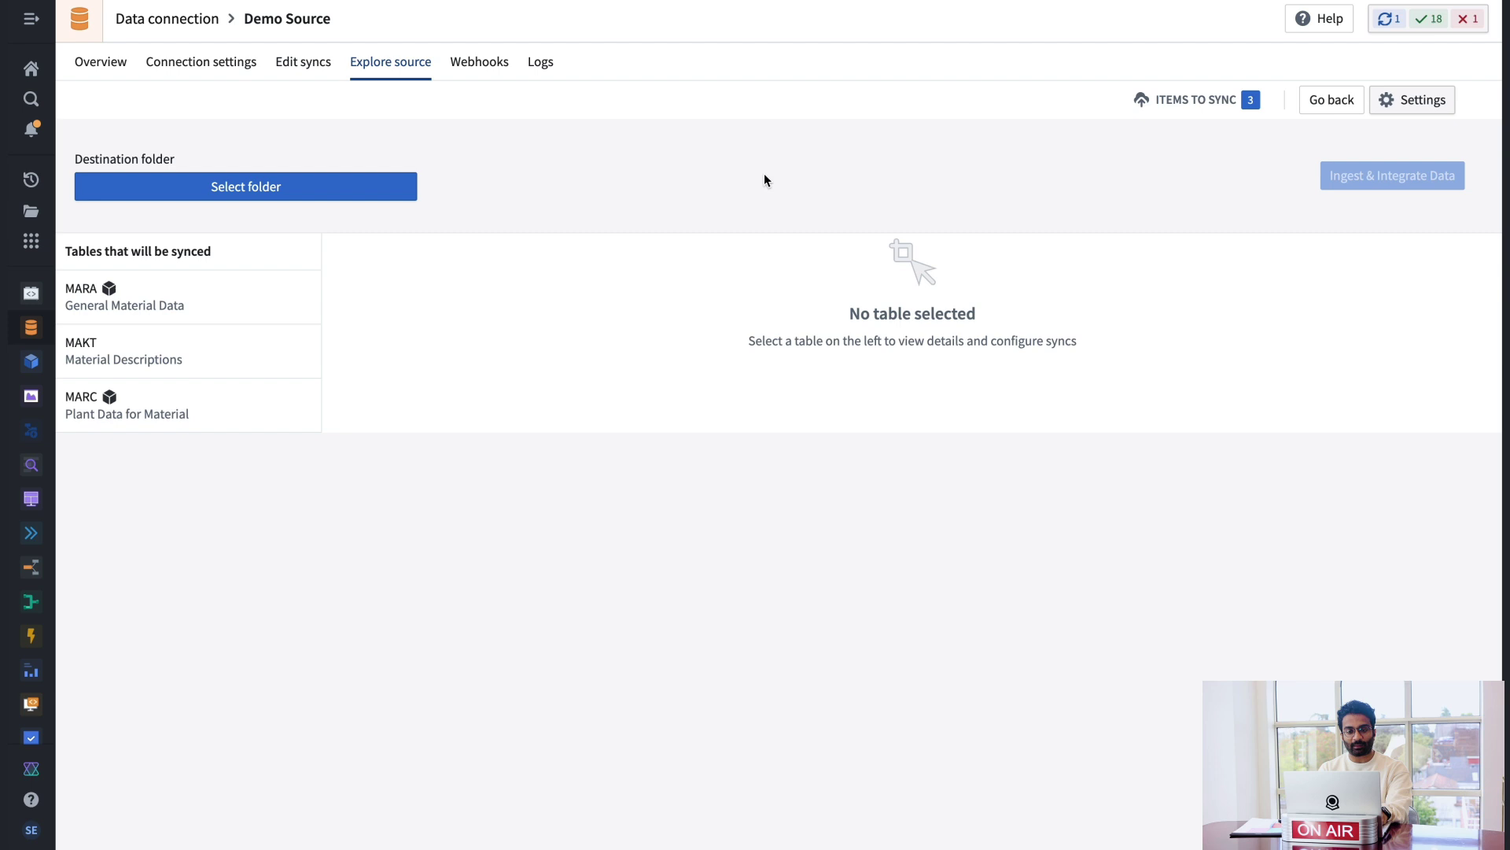
click(175, 297)
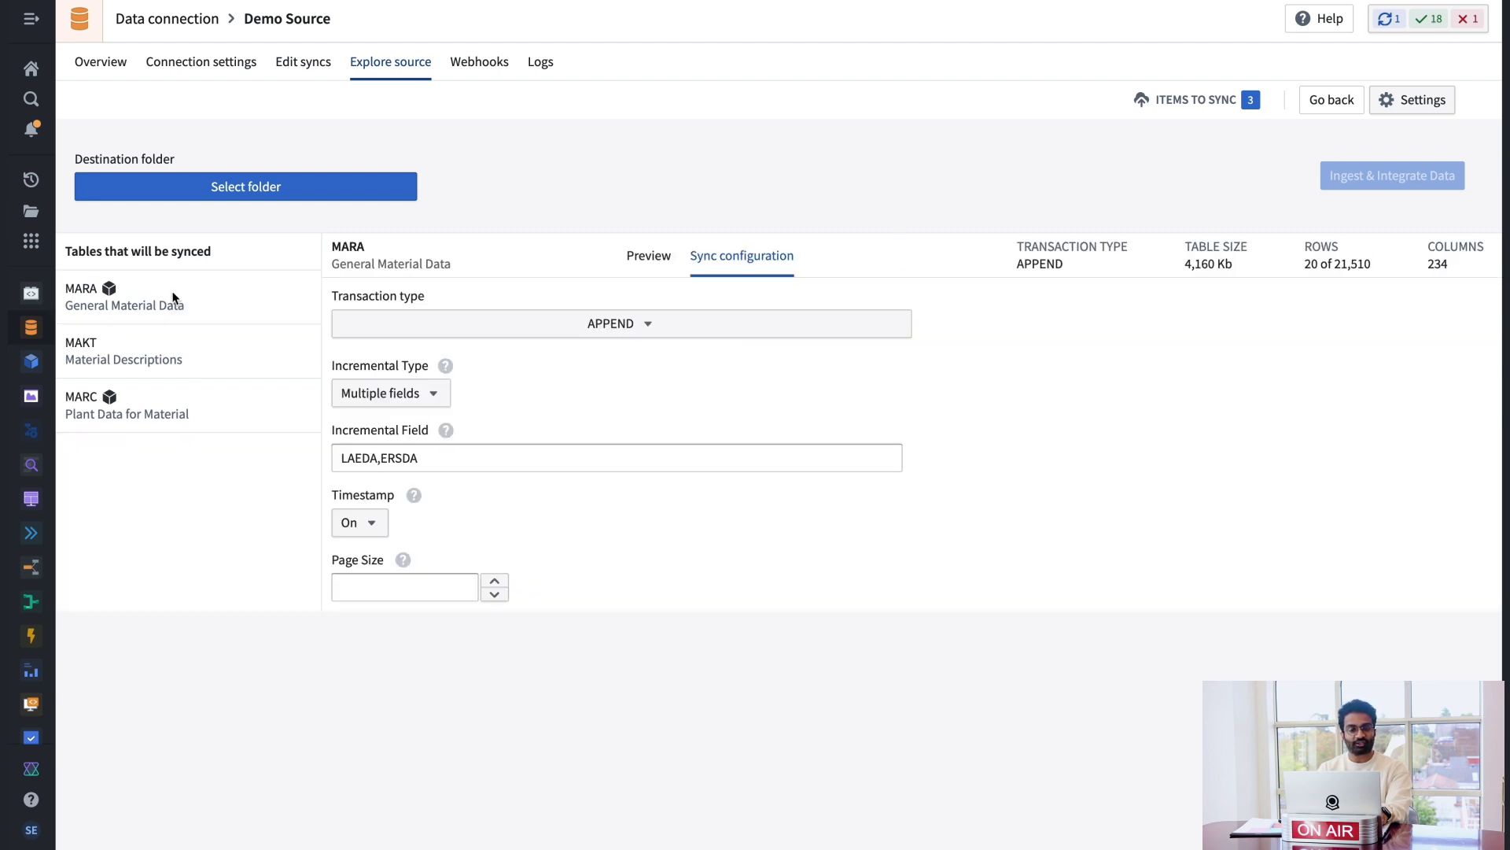
click(614, 326)
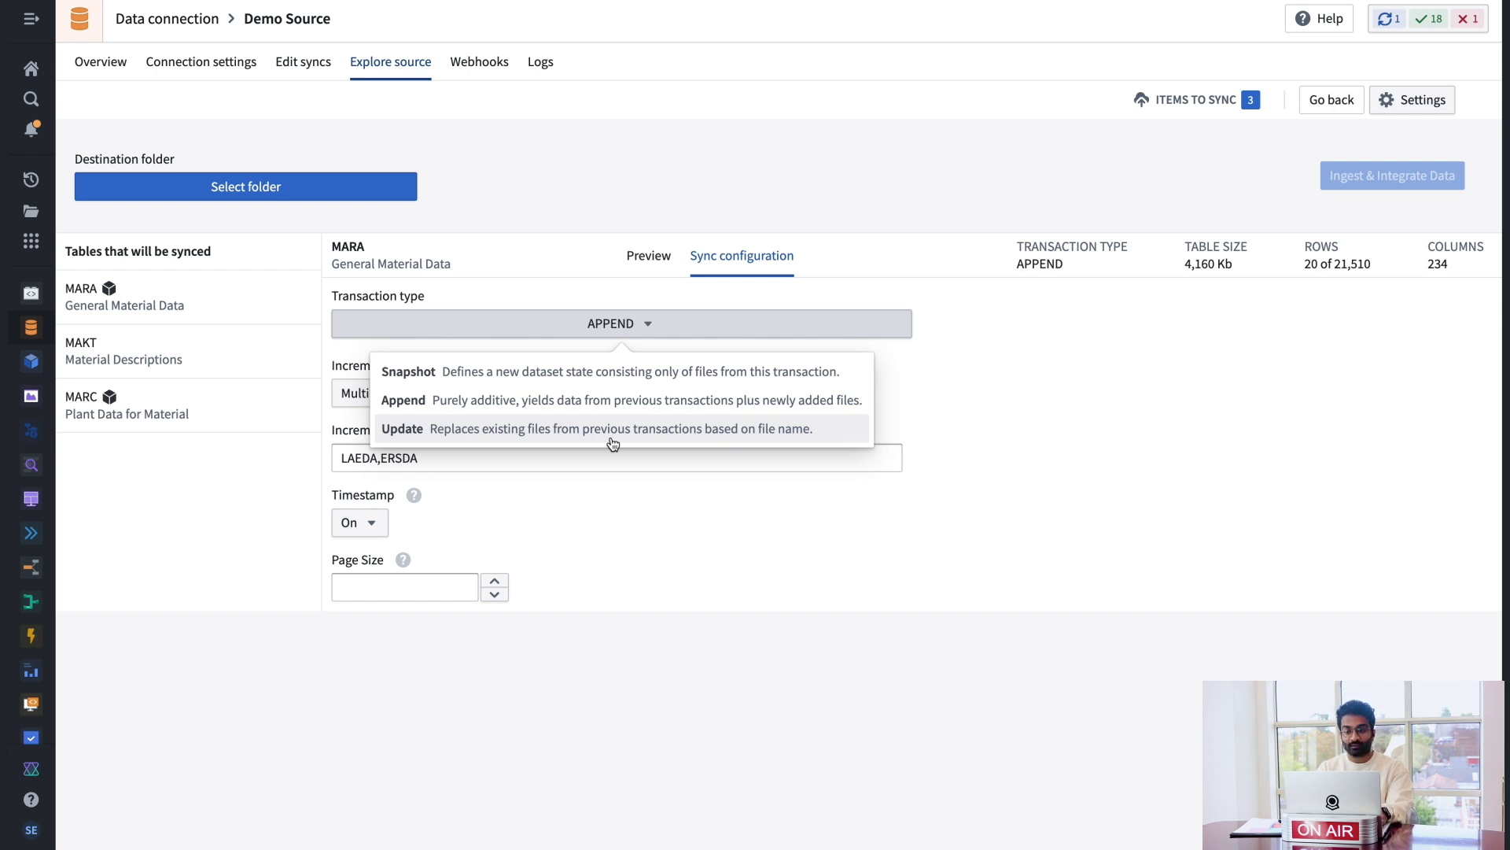
click(303, 62)
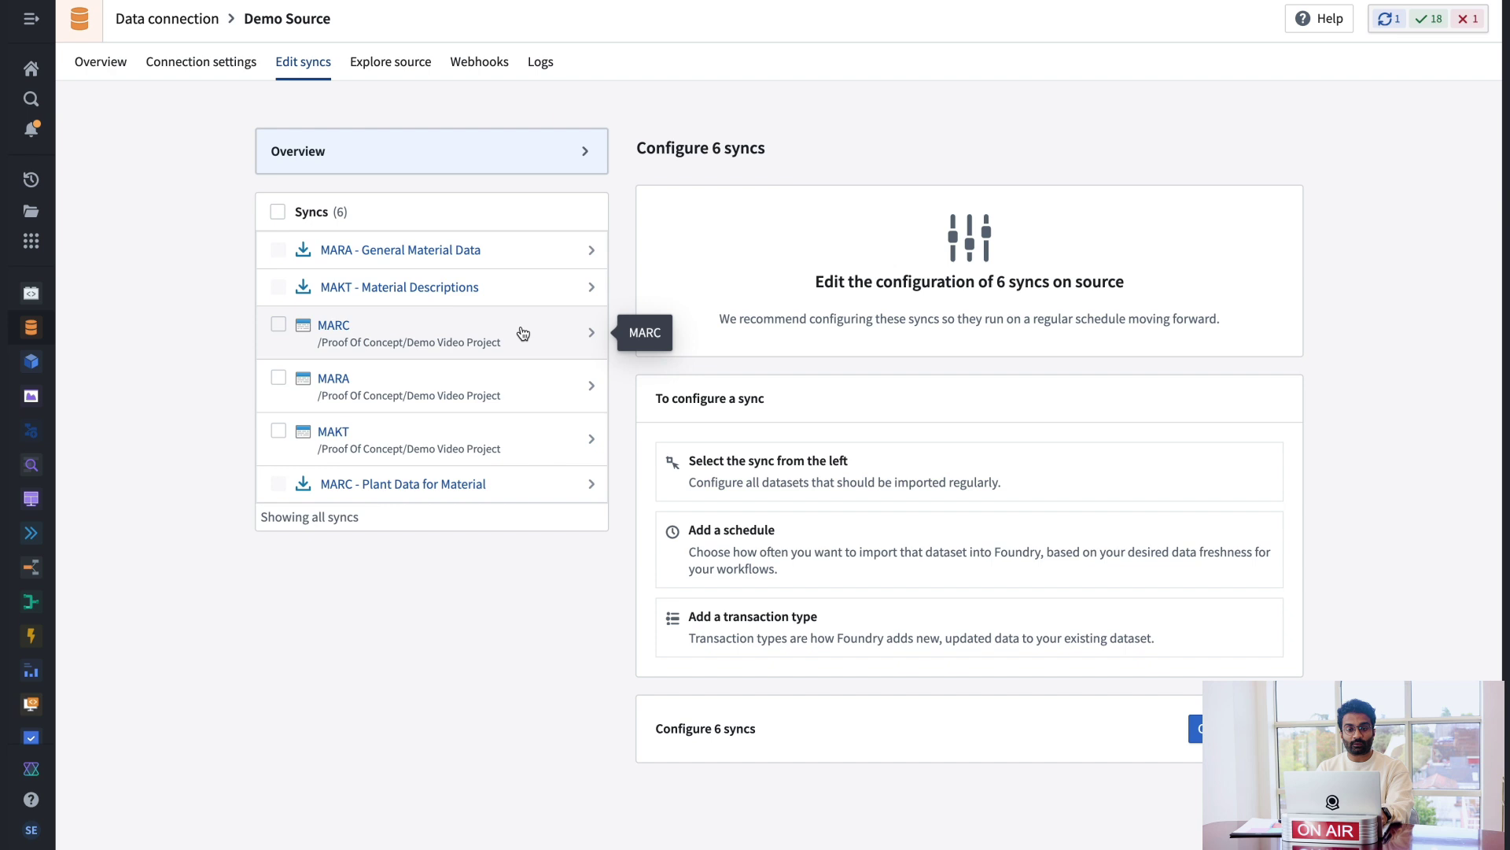
Select the MARA and MAKT dataset syncs, run both, and open the build details.
click(524, 385)
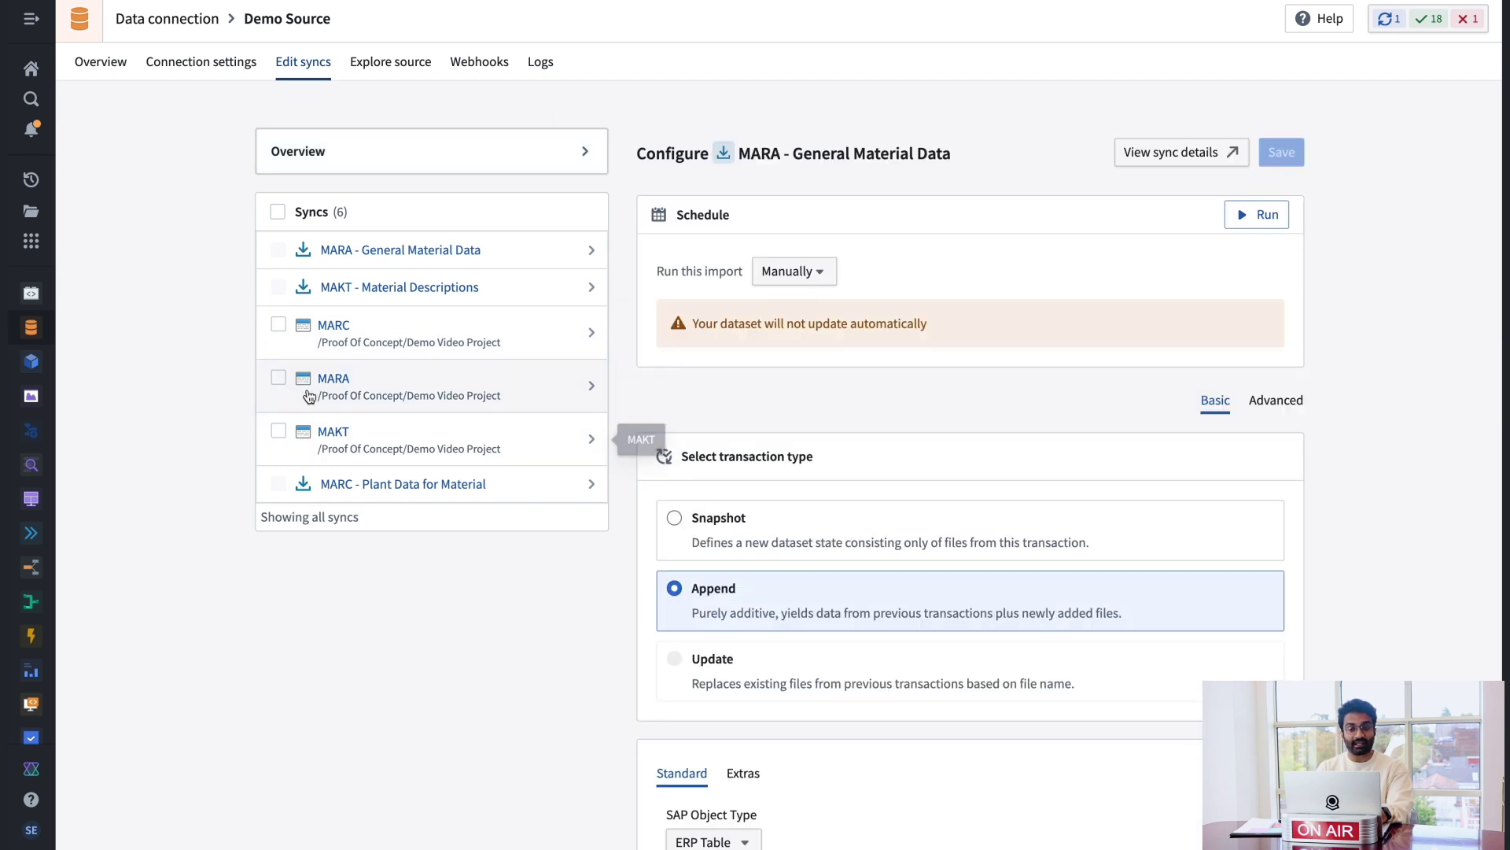
click(306, 70)
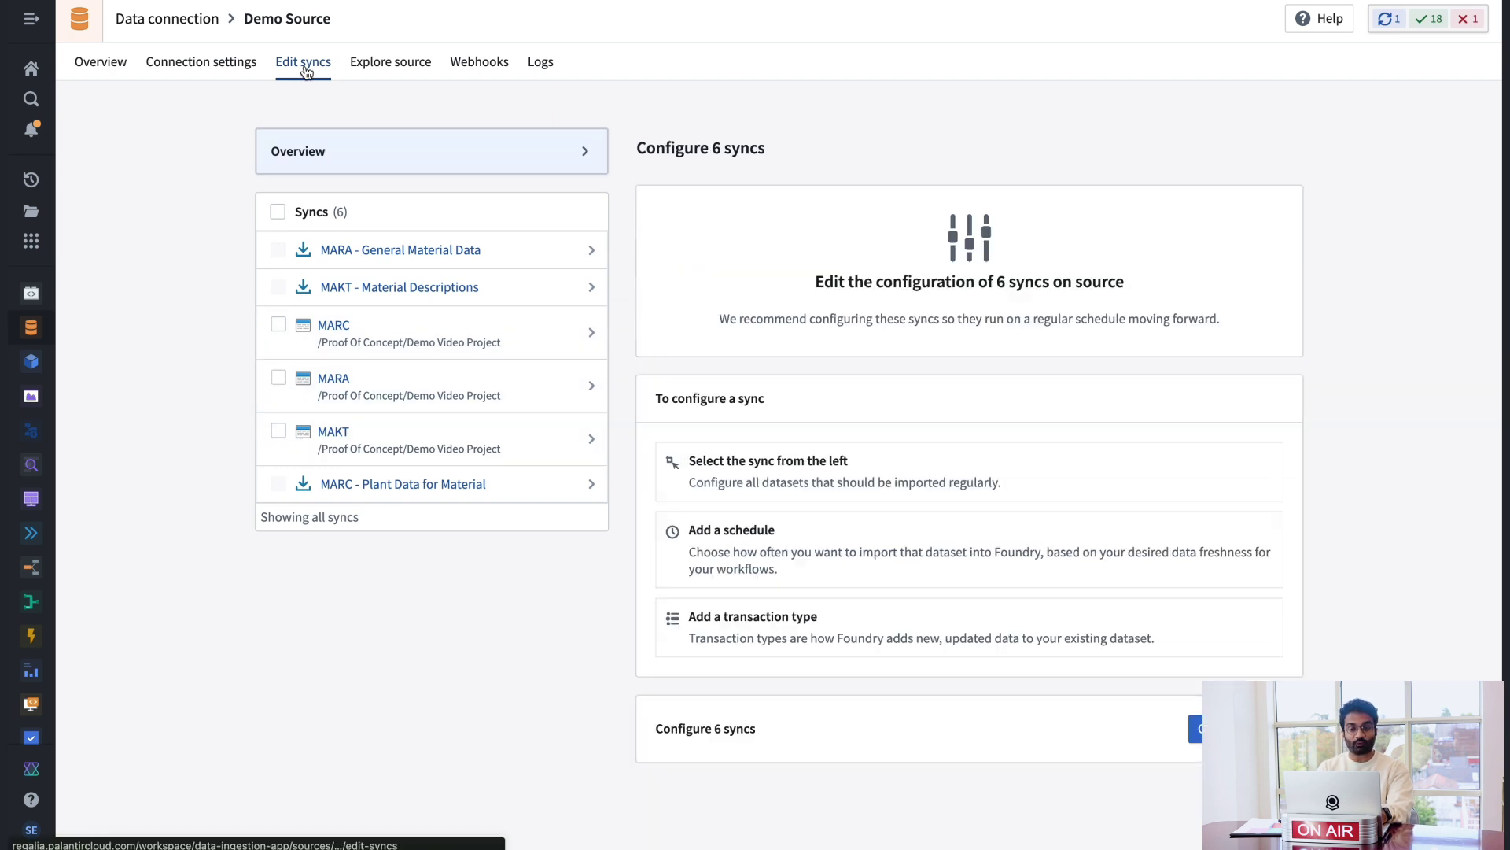
click(526, 384)
click(278, 378)
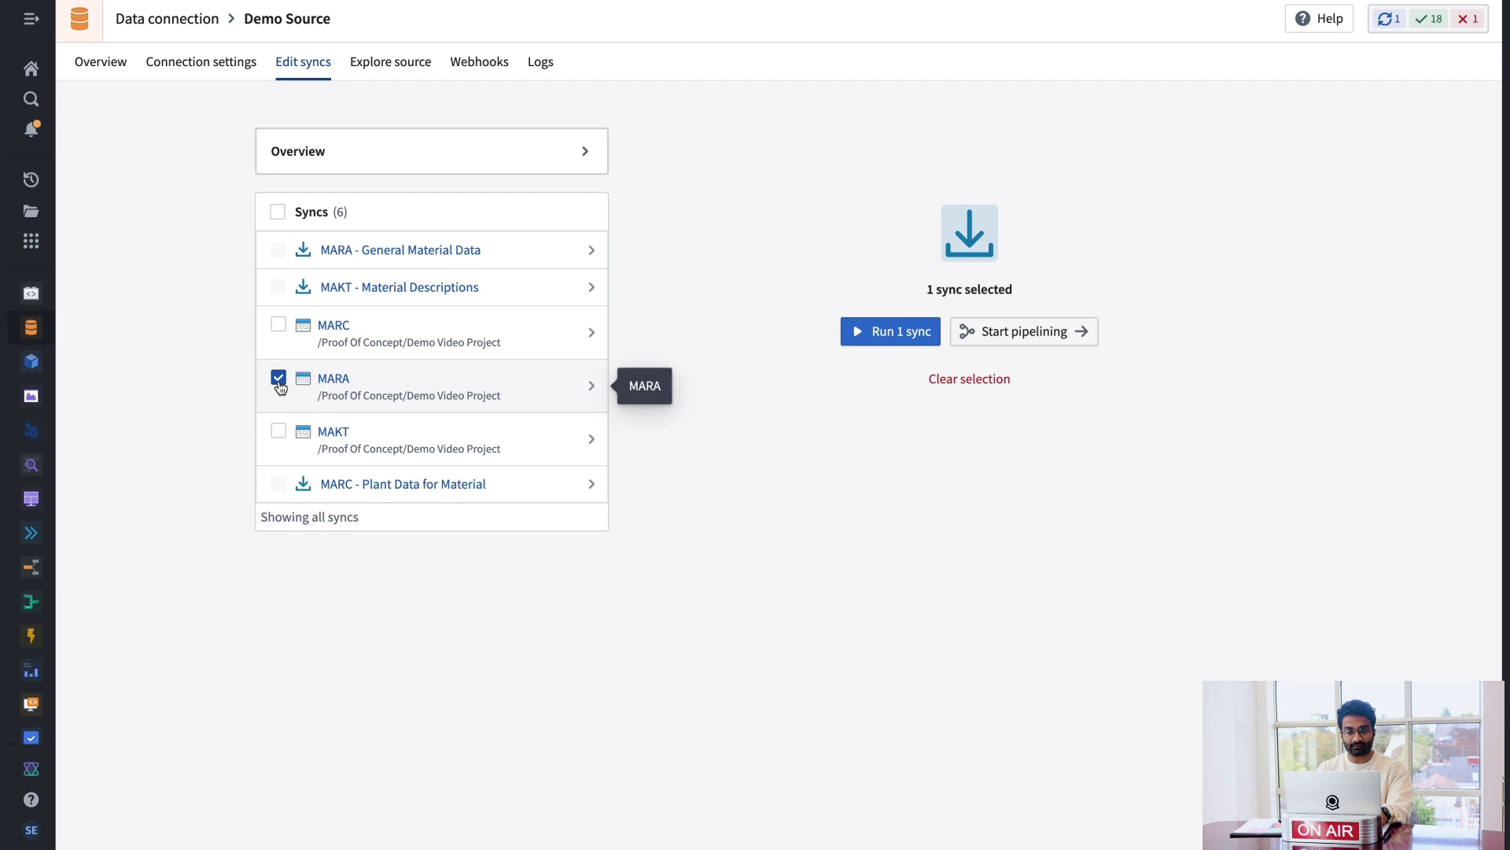
click(278, 432)
click(829, 332)
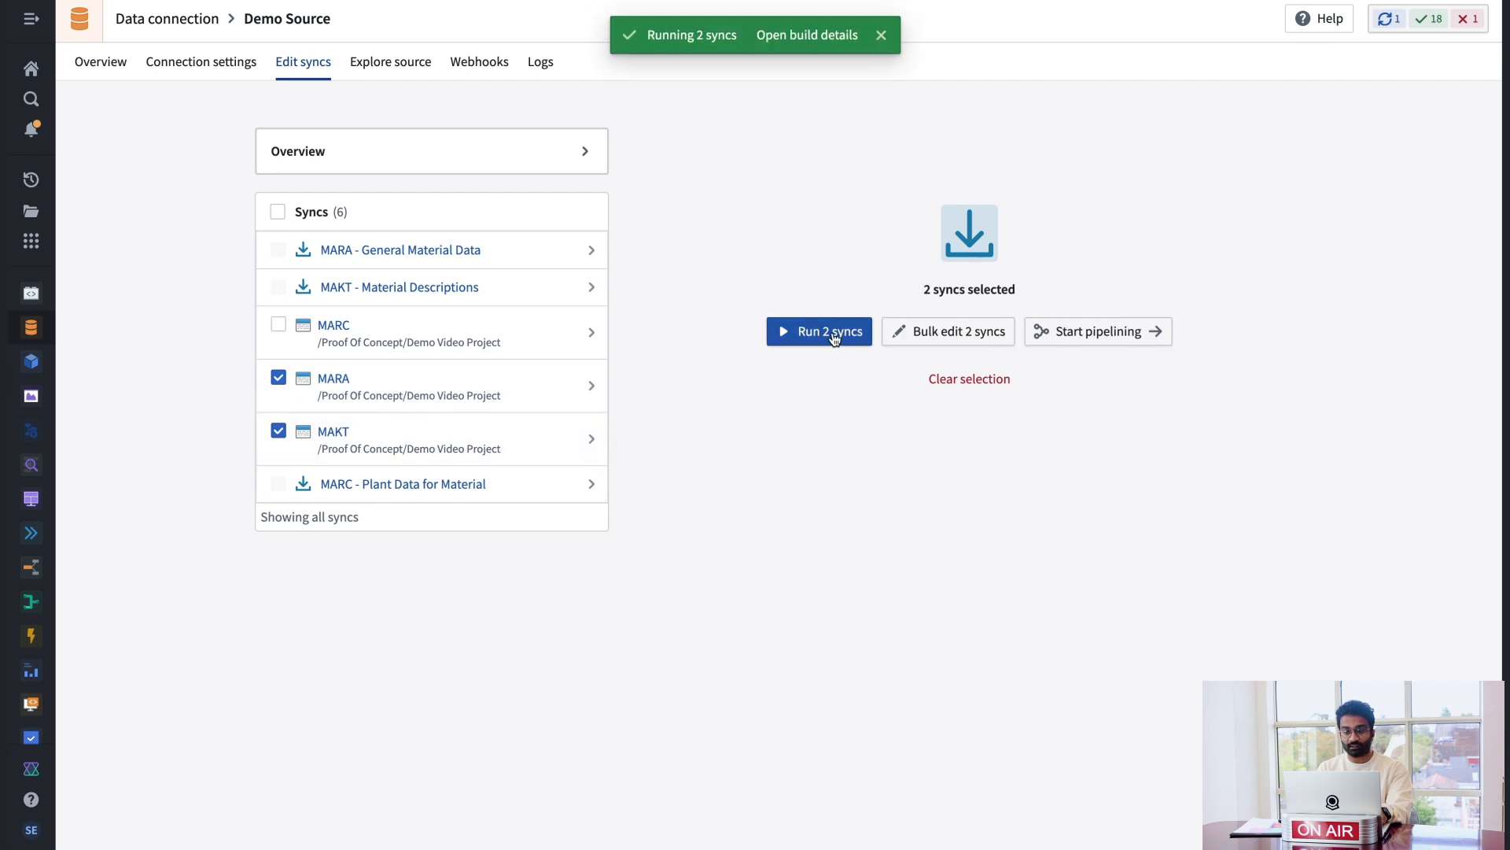
click(808, 34)
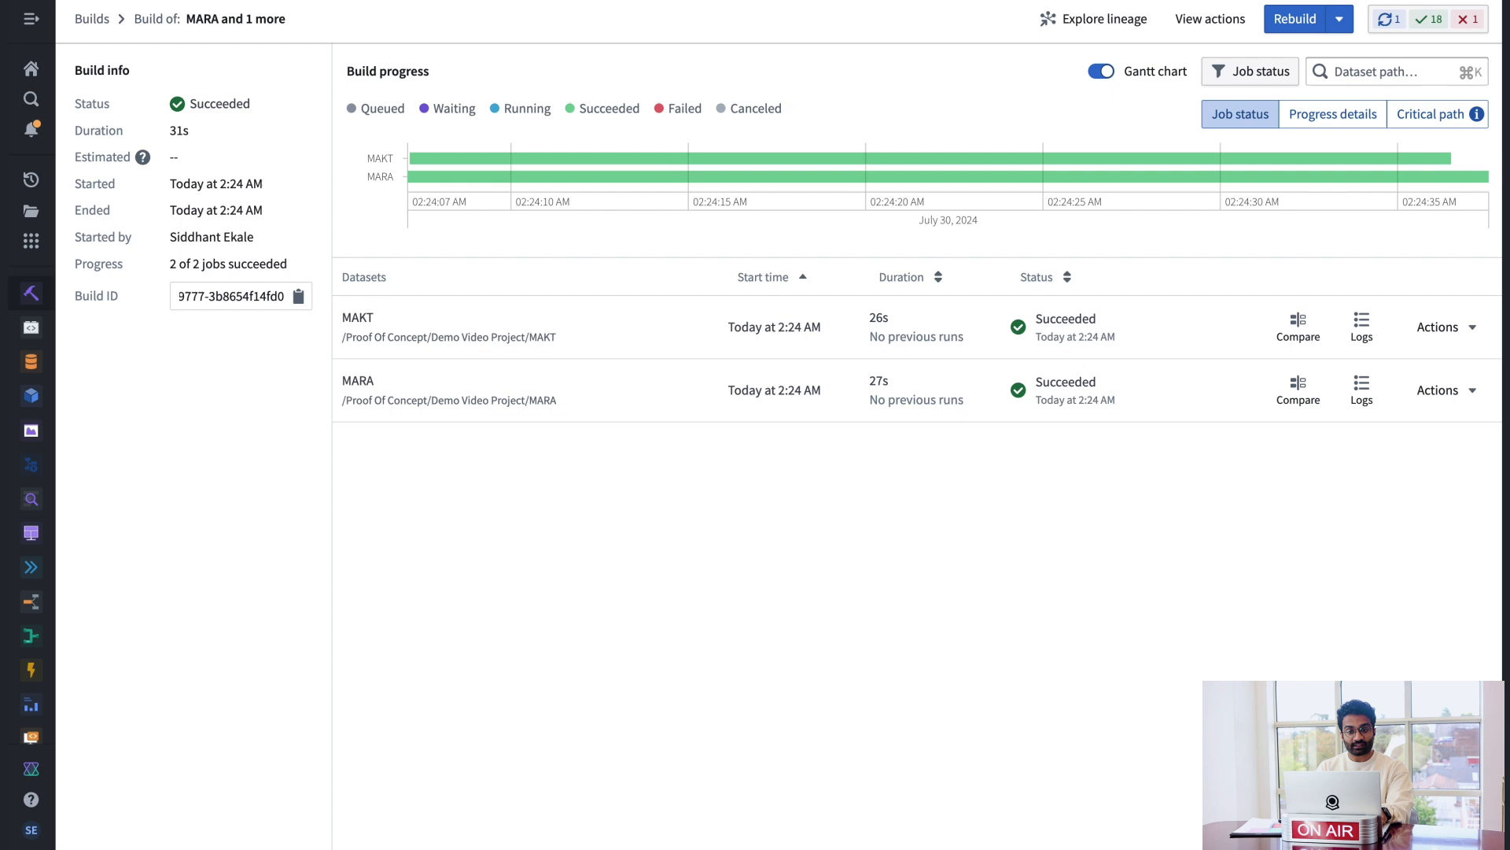
Check the MAKT and MARA job steps, then open the data lineage graph for both datasets.
click(668, 343)
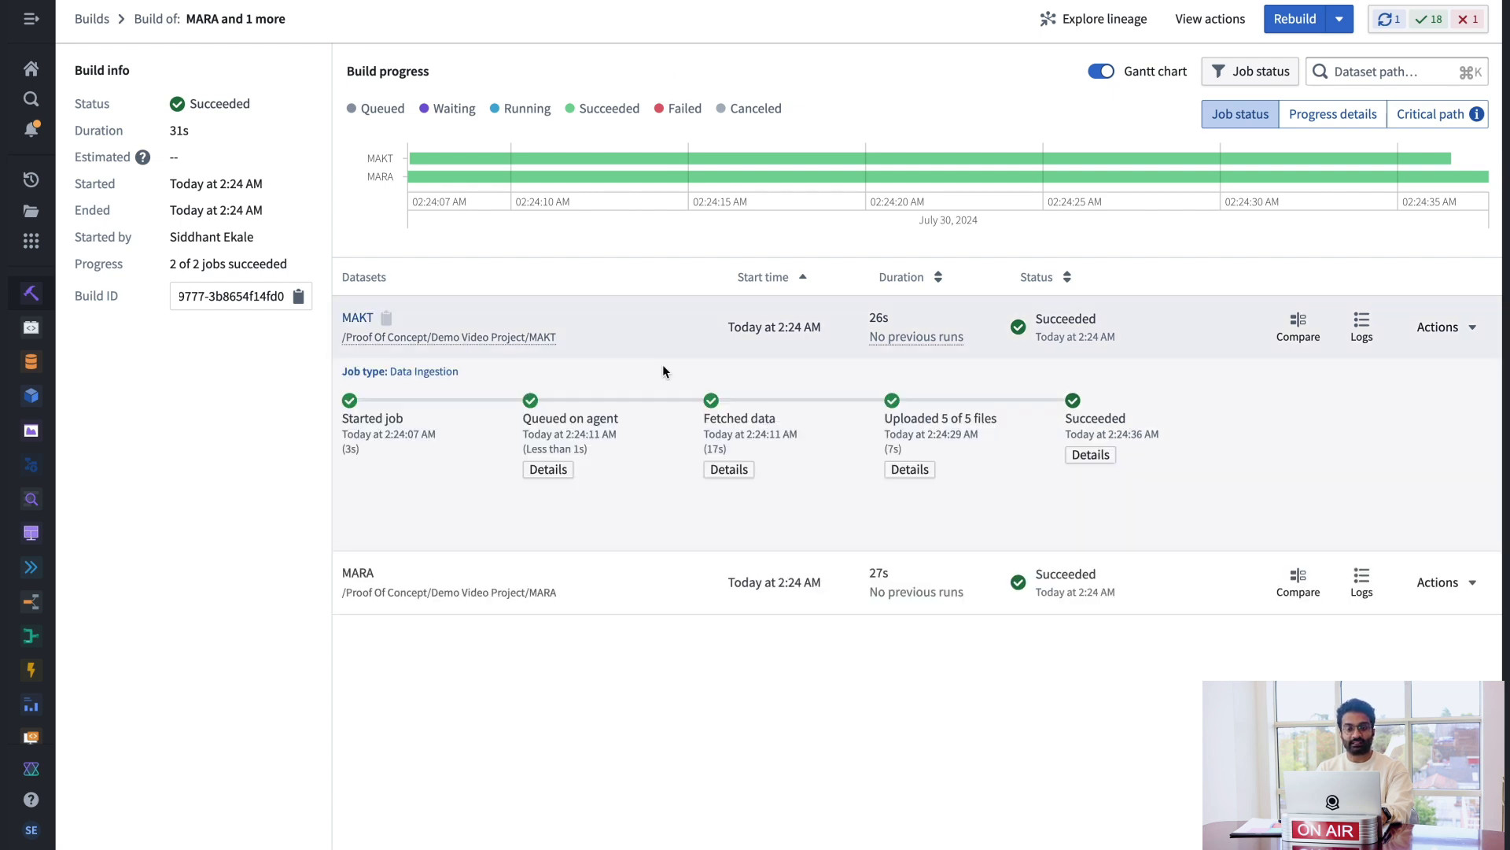
click(669, 610)
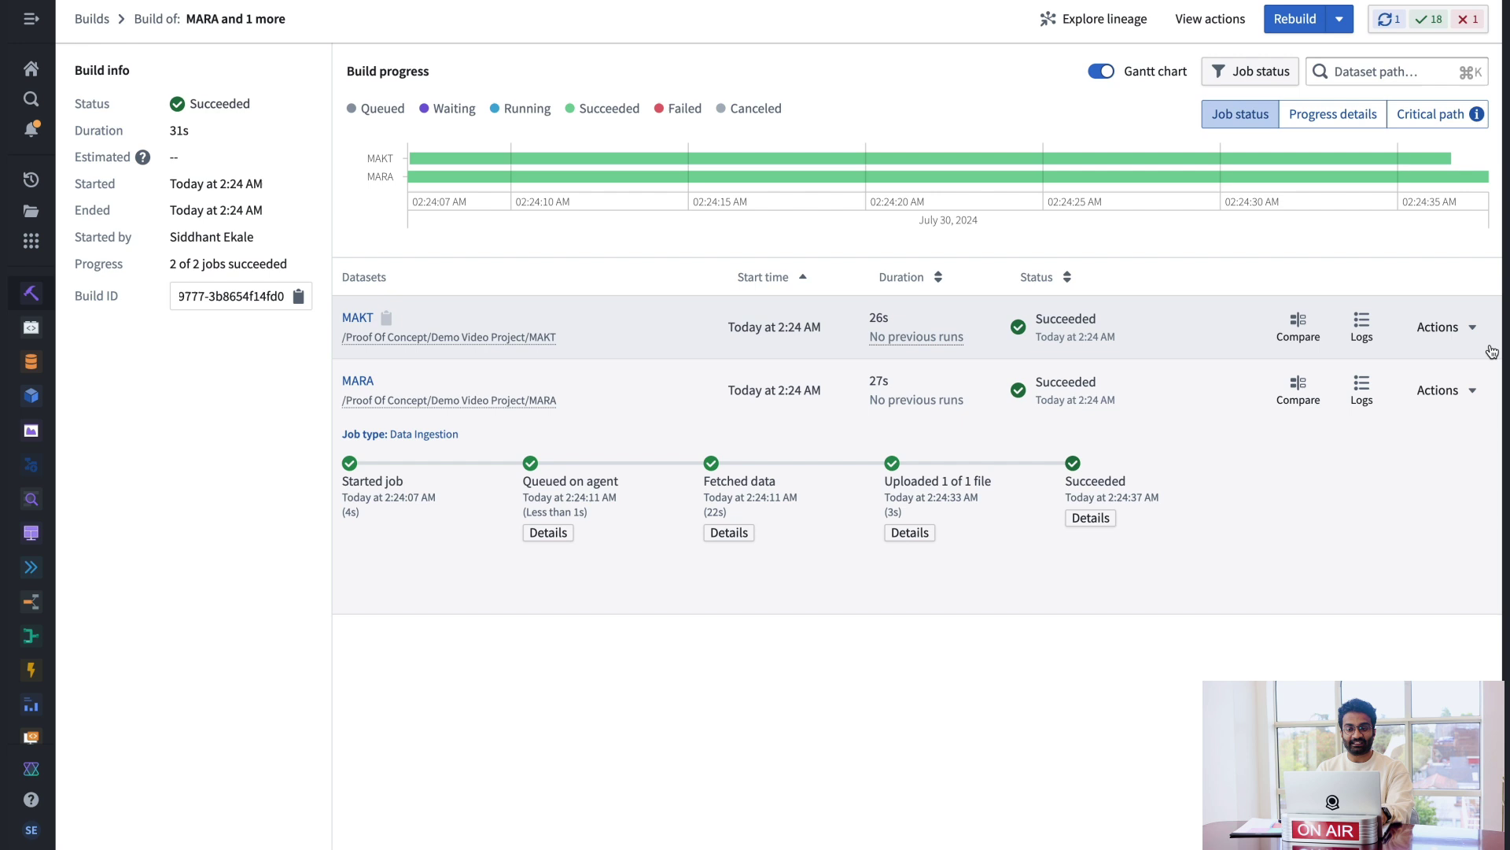
click(1445, 326)
click(1335, 185)
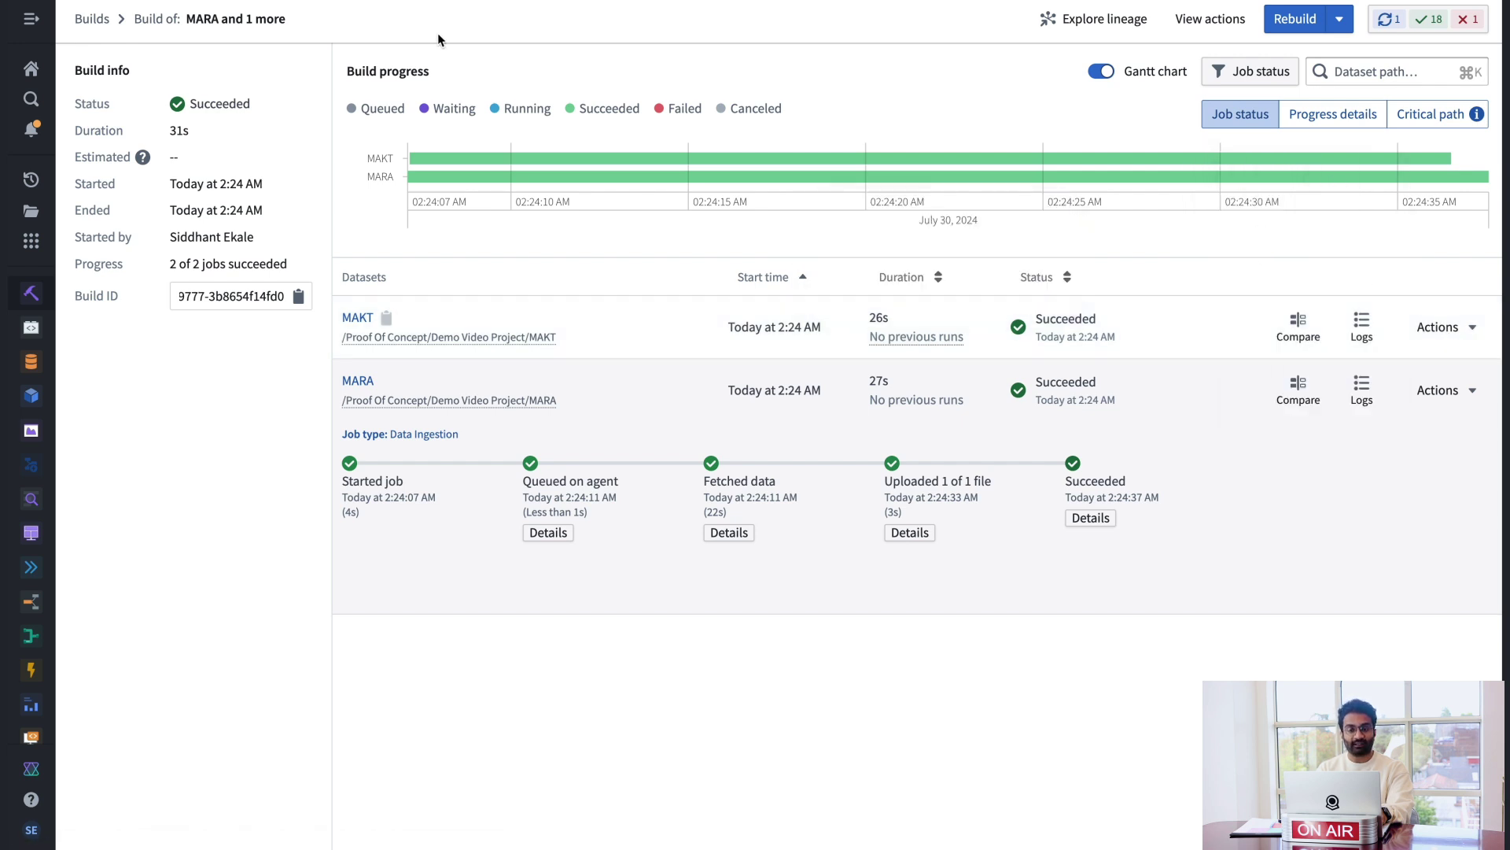
click(1122, 21)
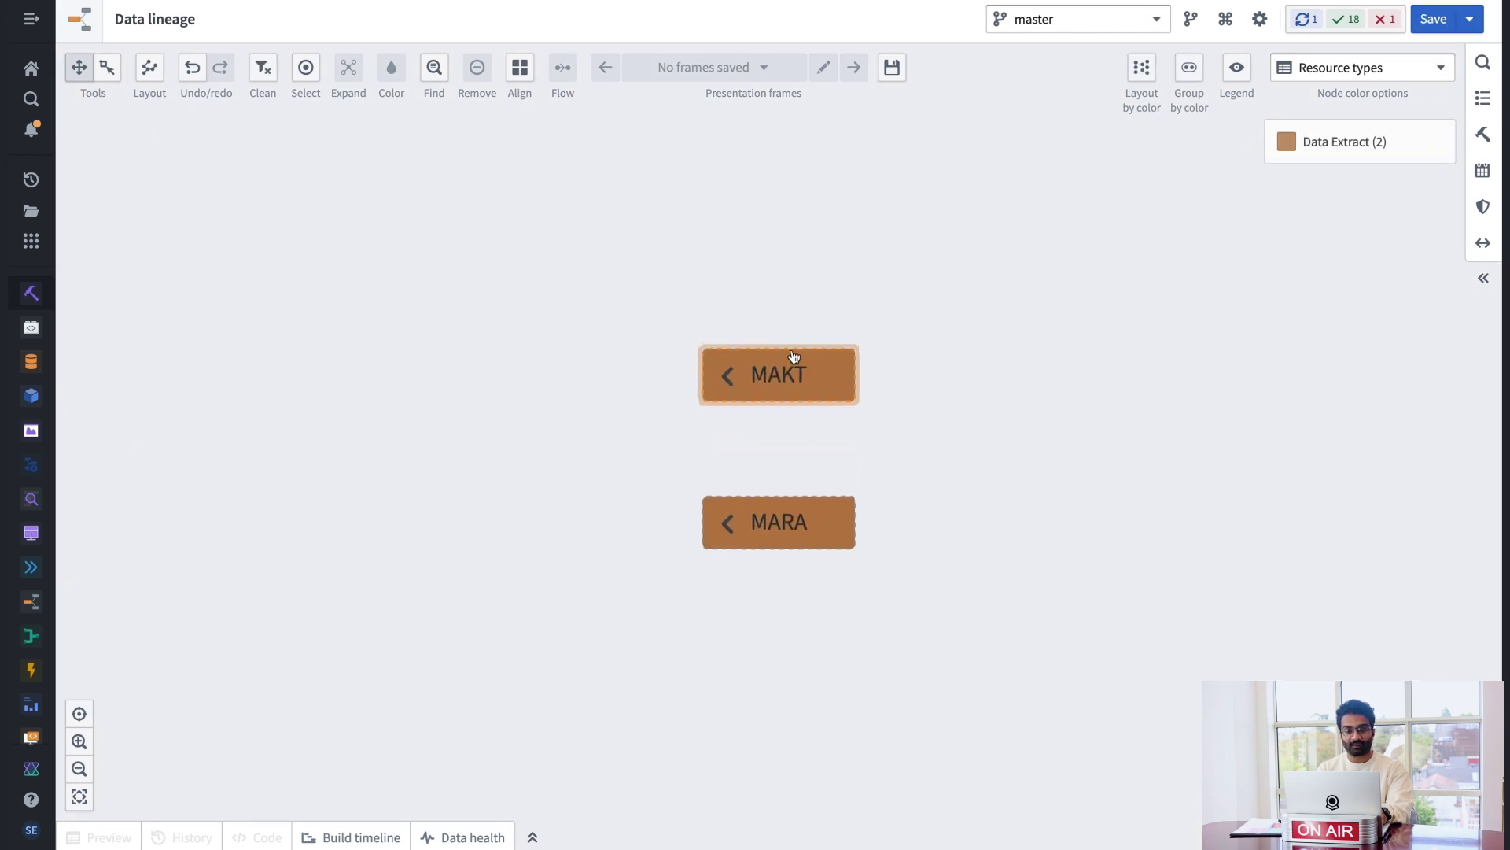
Preview MAKT, add its Demo Source ancestor, and expand all Demo Source descendants into the graph.
click(787, 362)
click(98, 837)
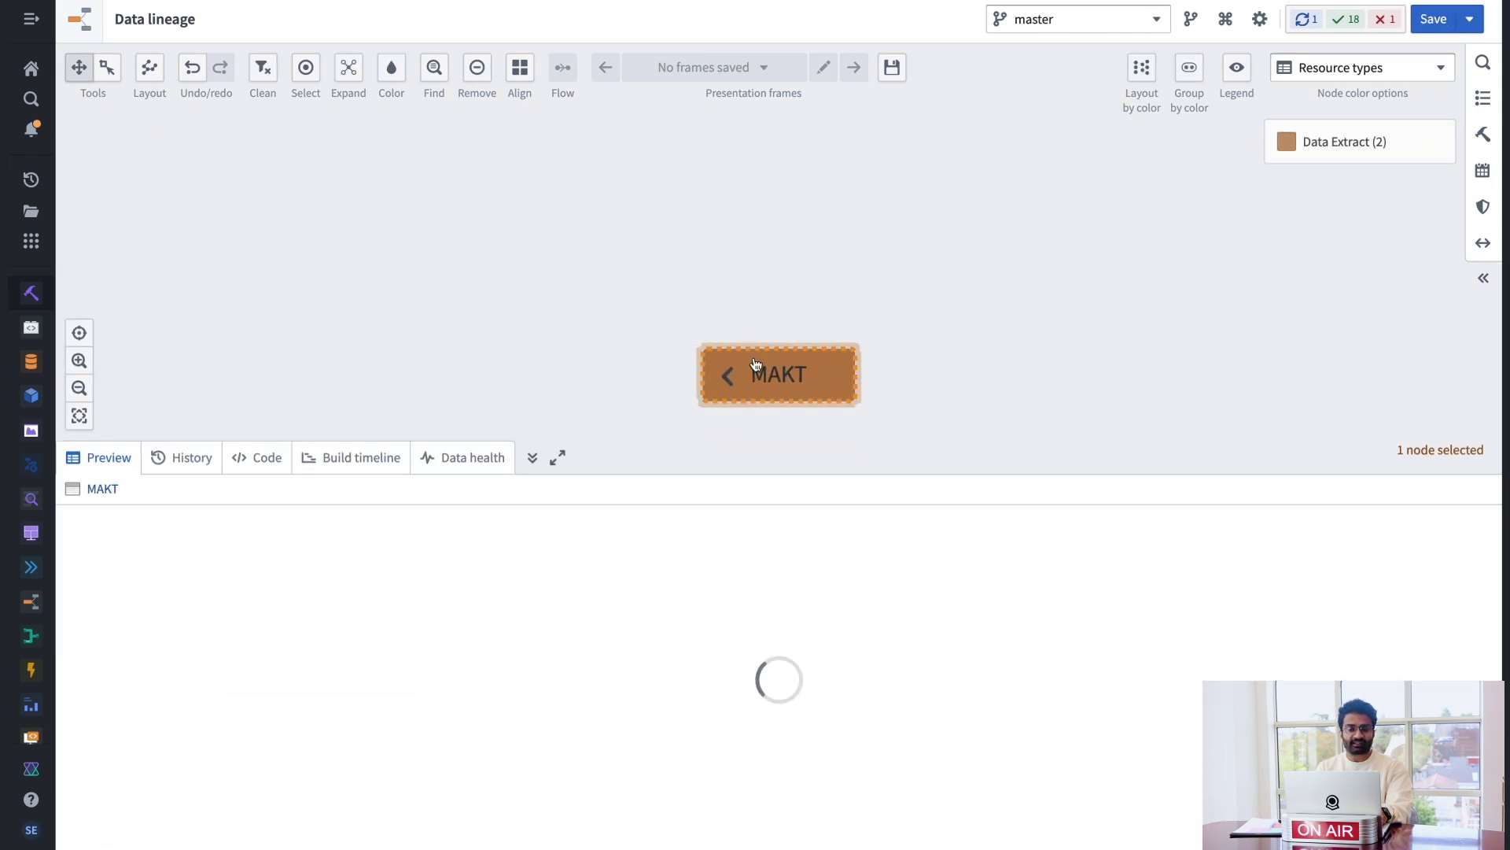
click(729, 261)
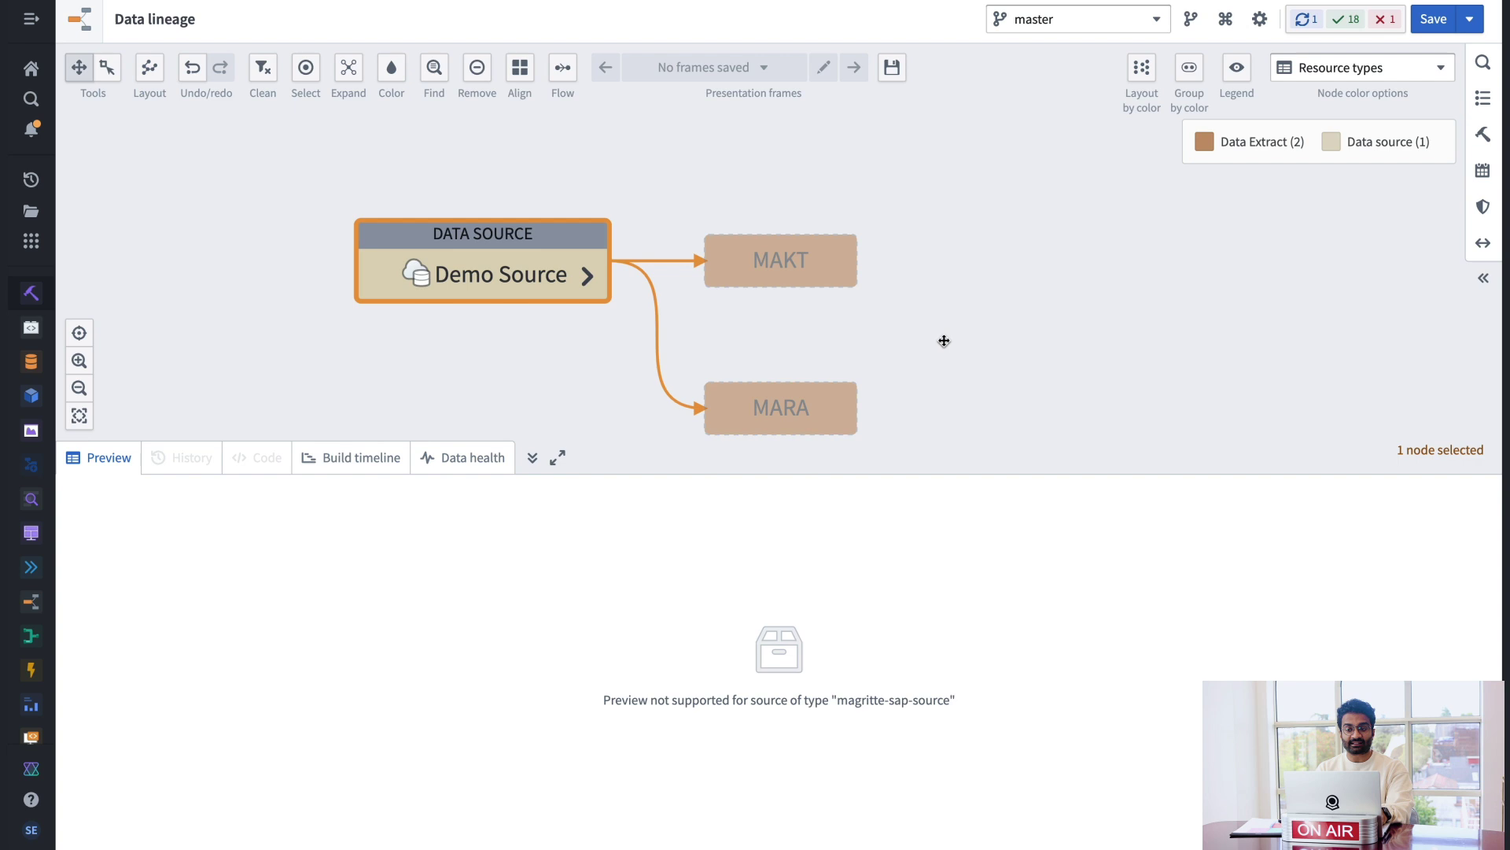
click(978, 297)
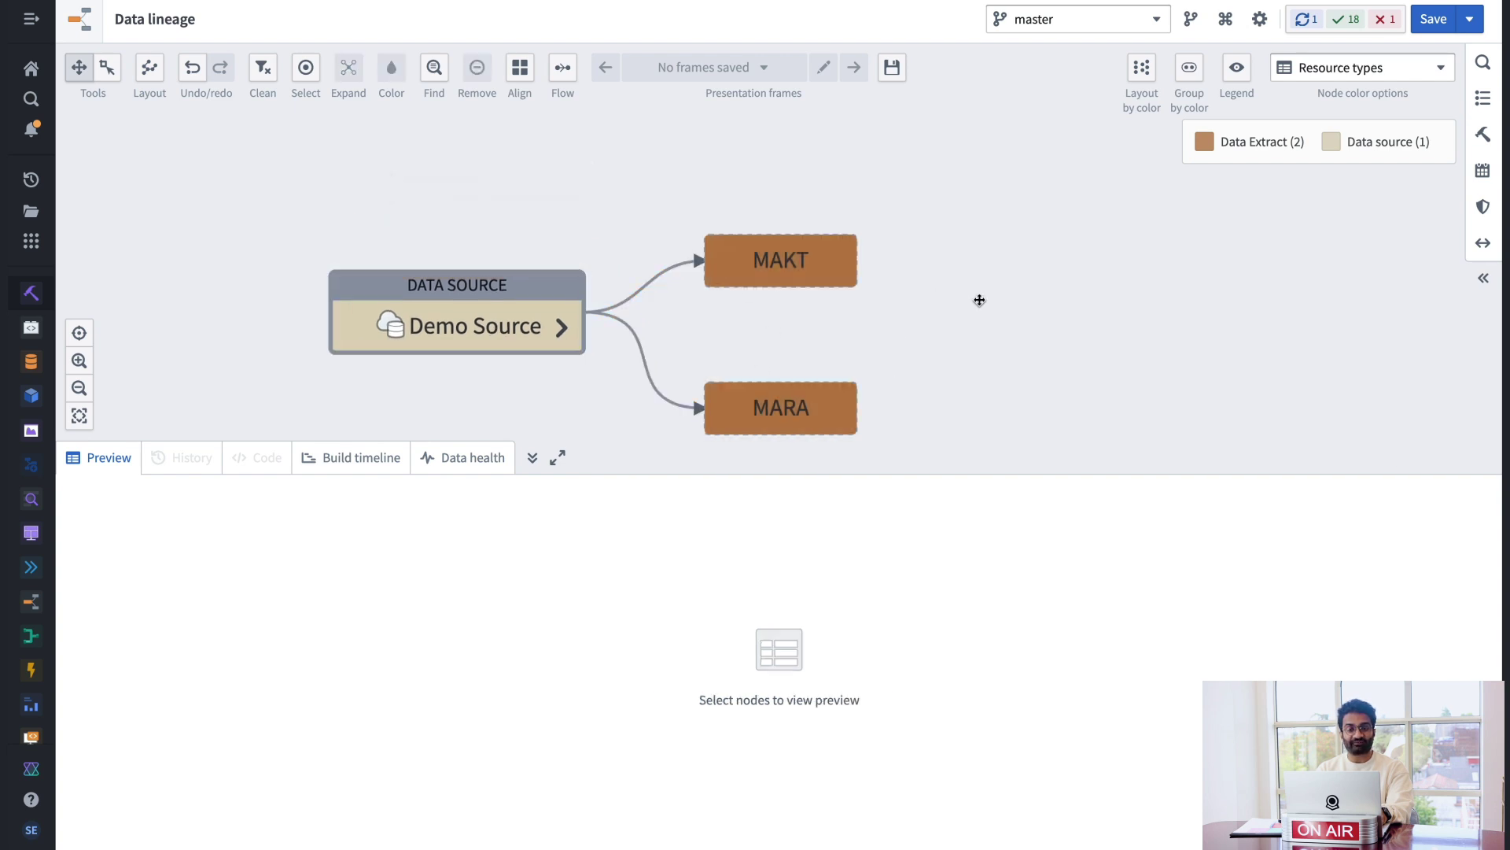
click(795, 418)
click(561, 328)
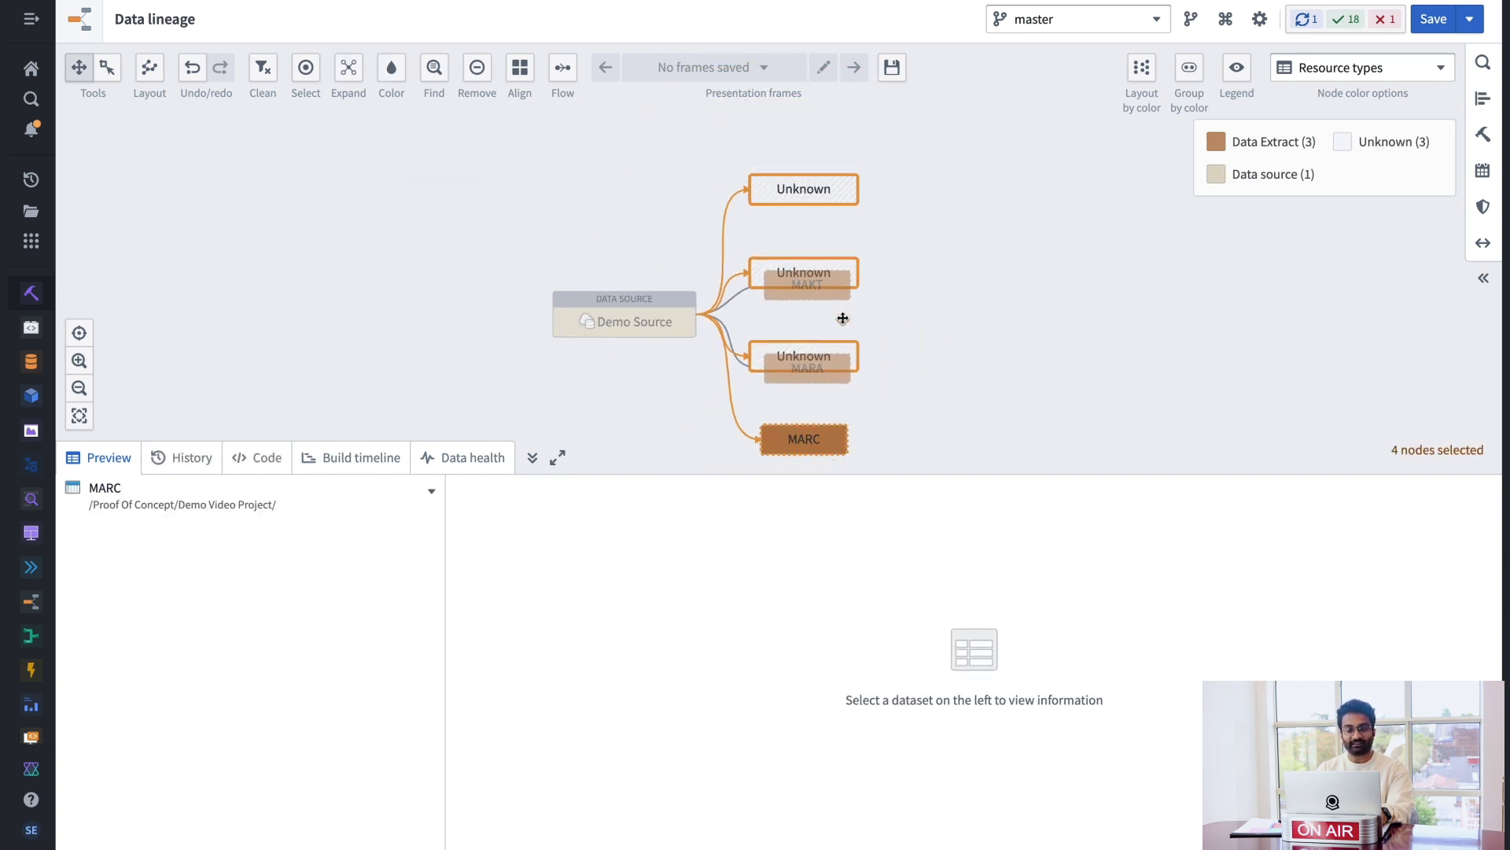
Drag MAKT clear of the overlapping nodes and apply Layout all nodes to tidy the graph.
click(823, 285)
drag(823, 285, 519, 209)
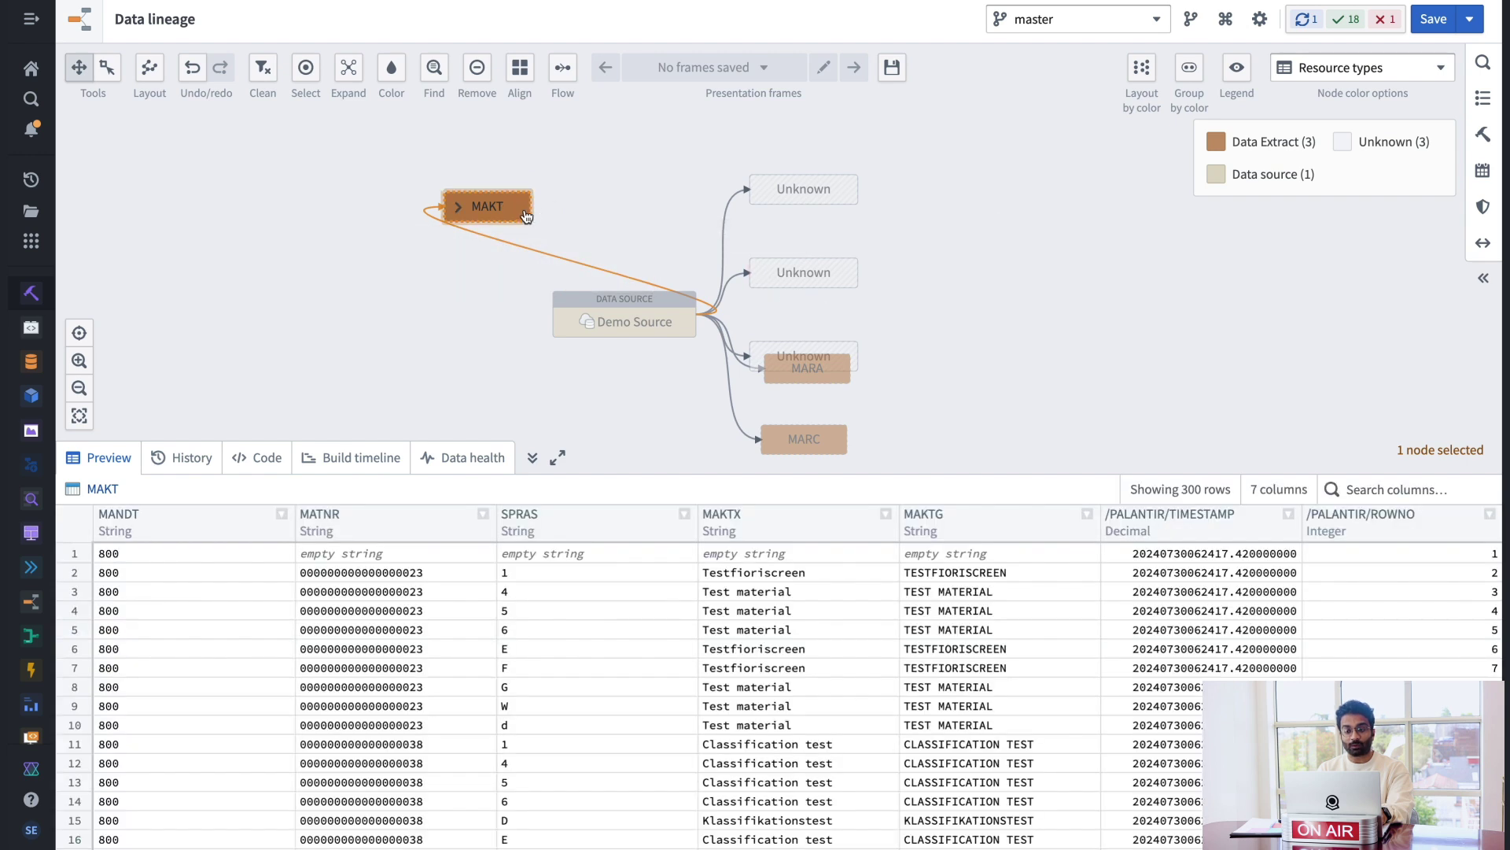
key(Escape)
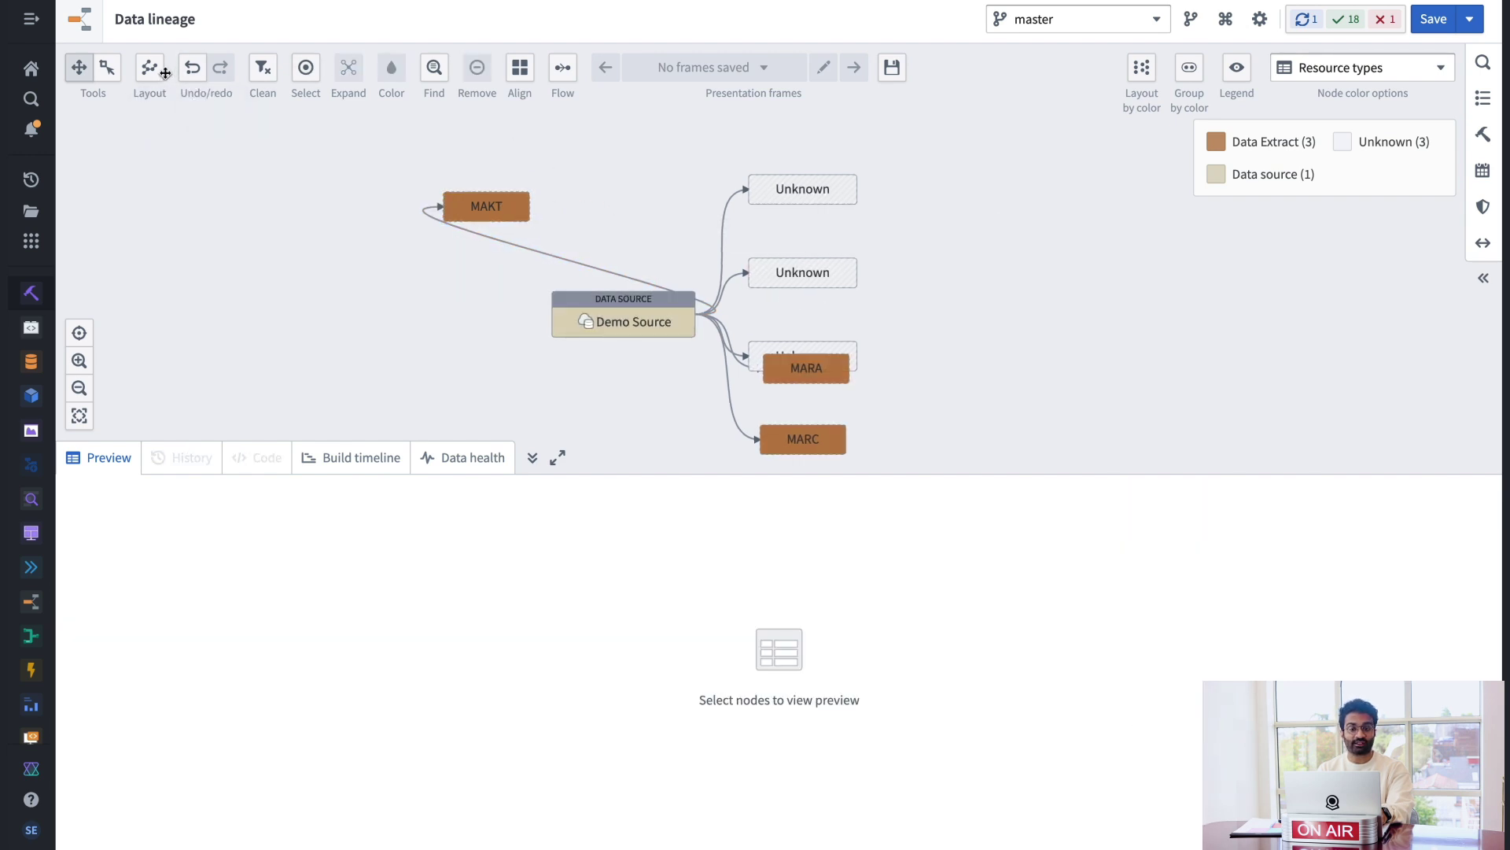
click(165, 74)
click(168, 111)
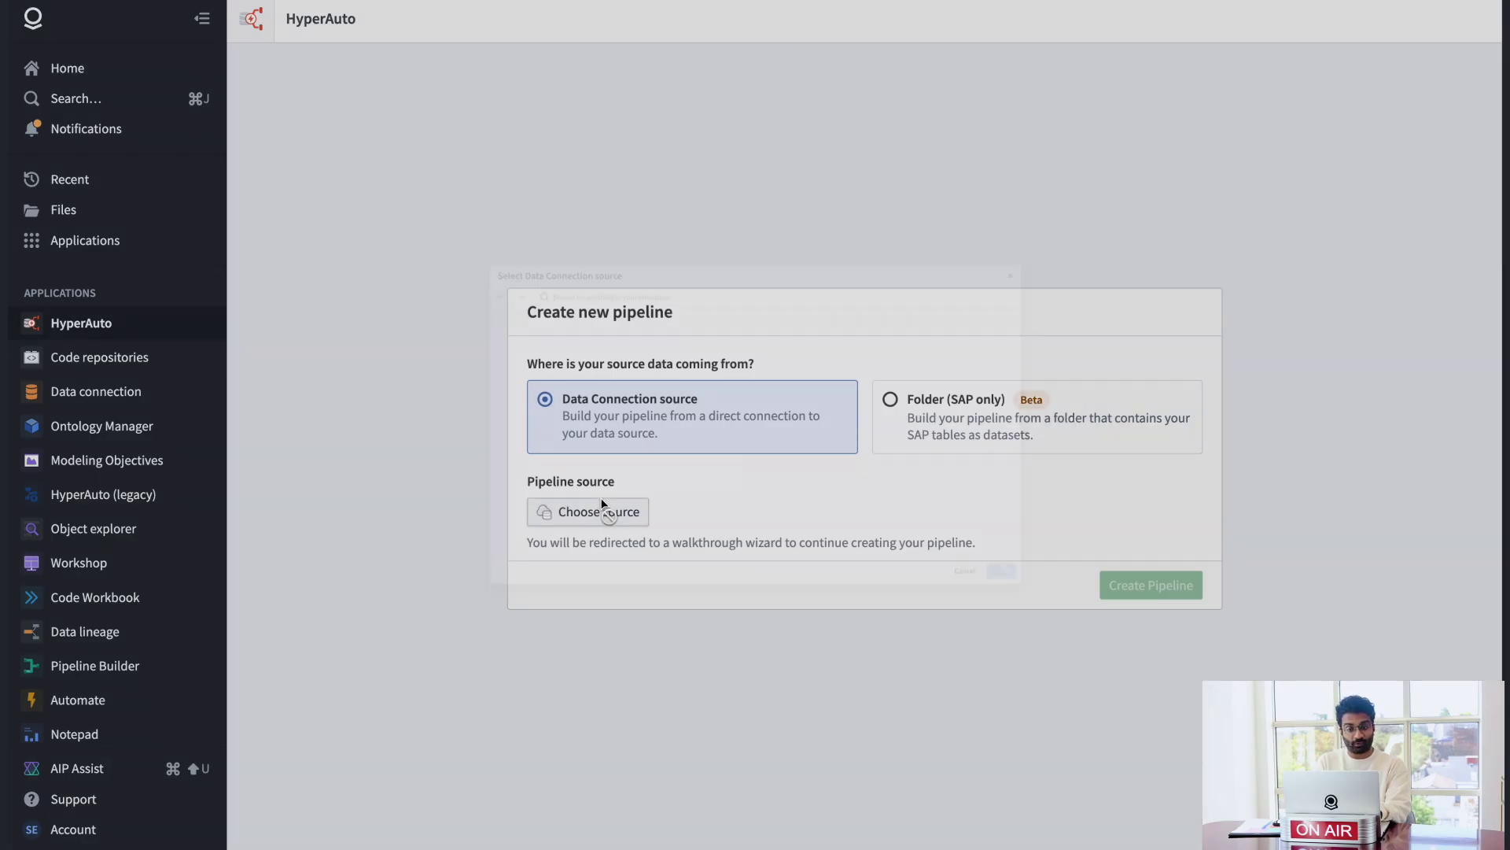
Create a new pipeline with Demo Source from Demo Video Project and advance to input table selection.
click(367, 327)
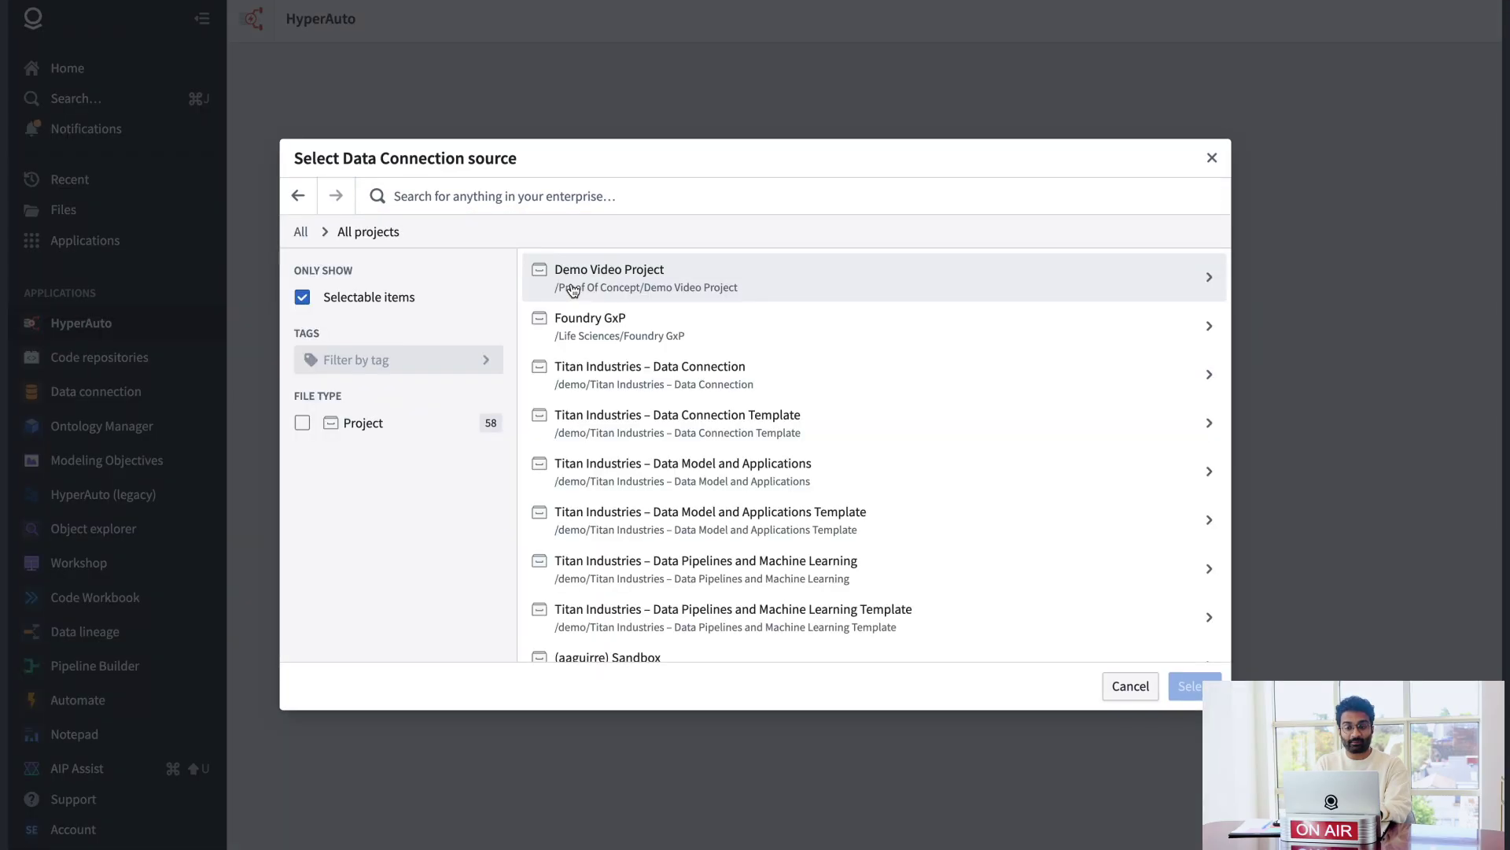
click(572, 291)
click(598, 333)
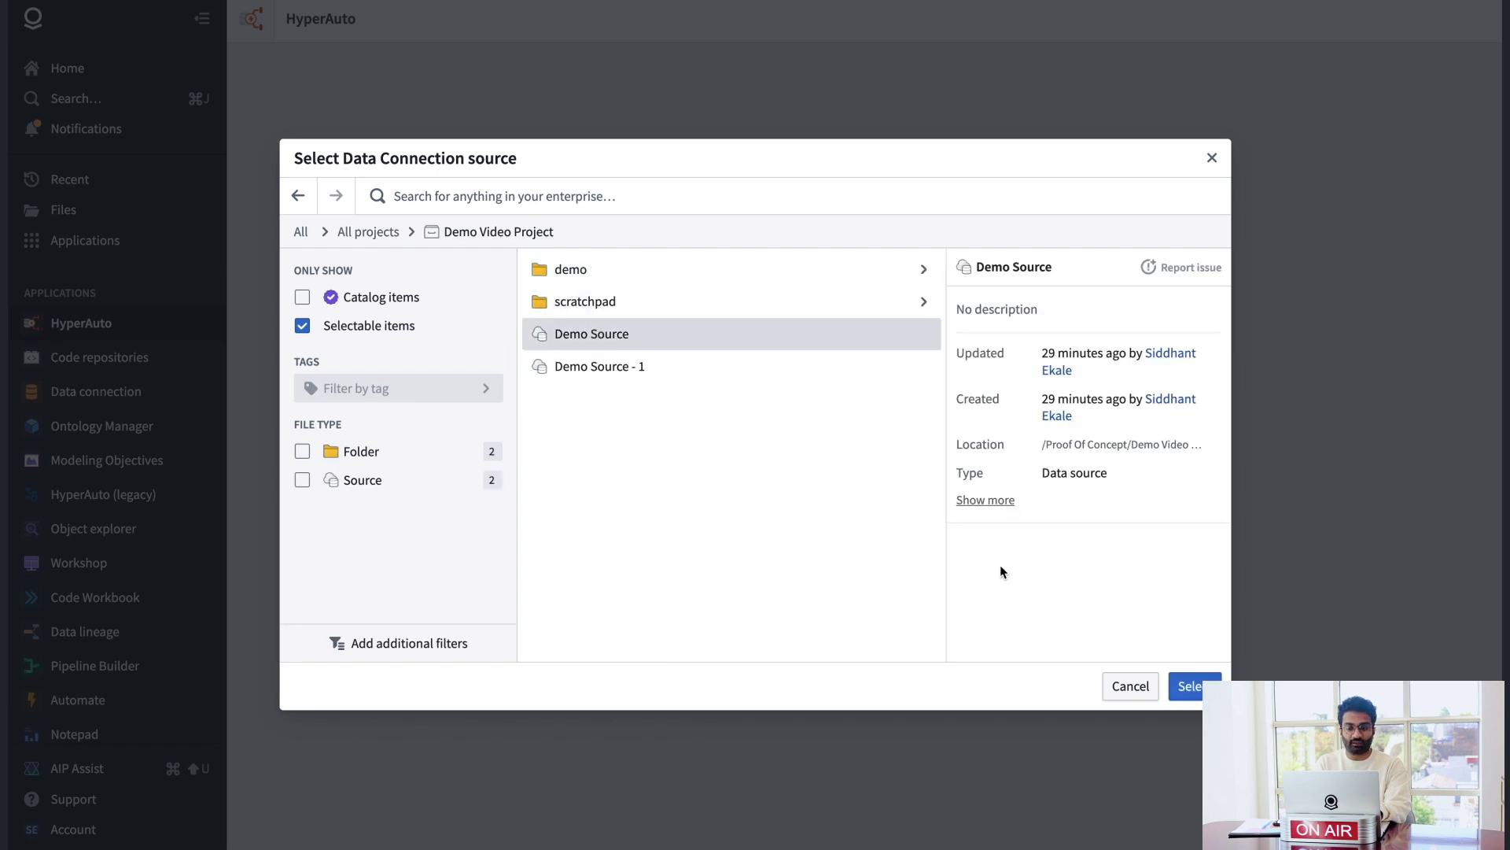
click(1181, 690)
click(1172, 595)
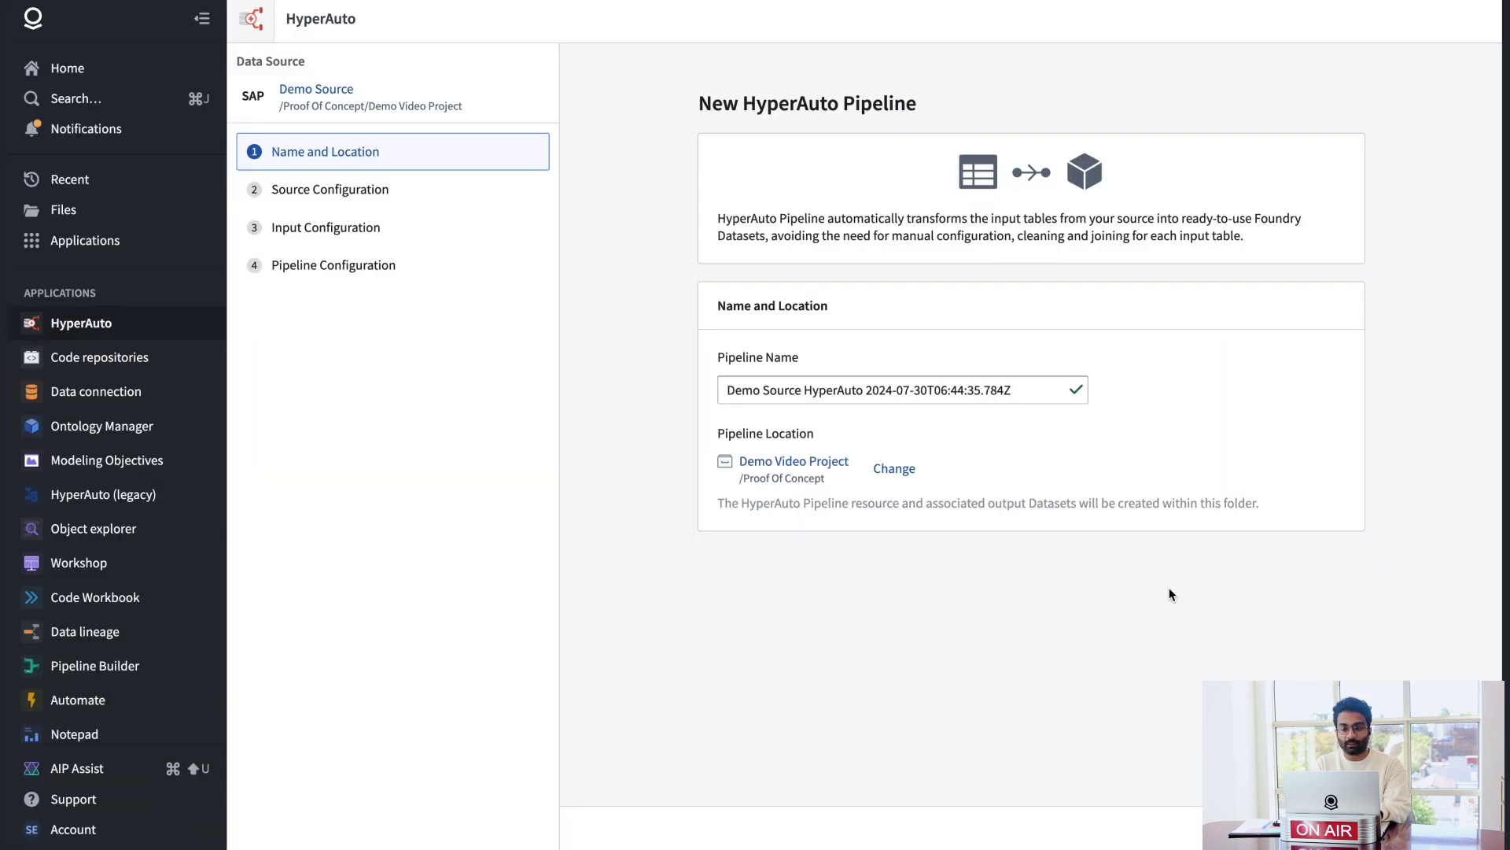
key(Return)
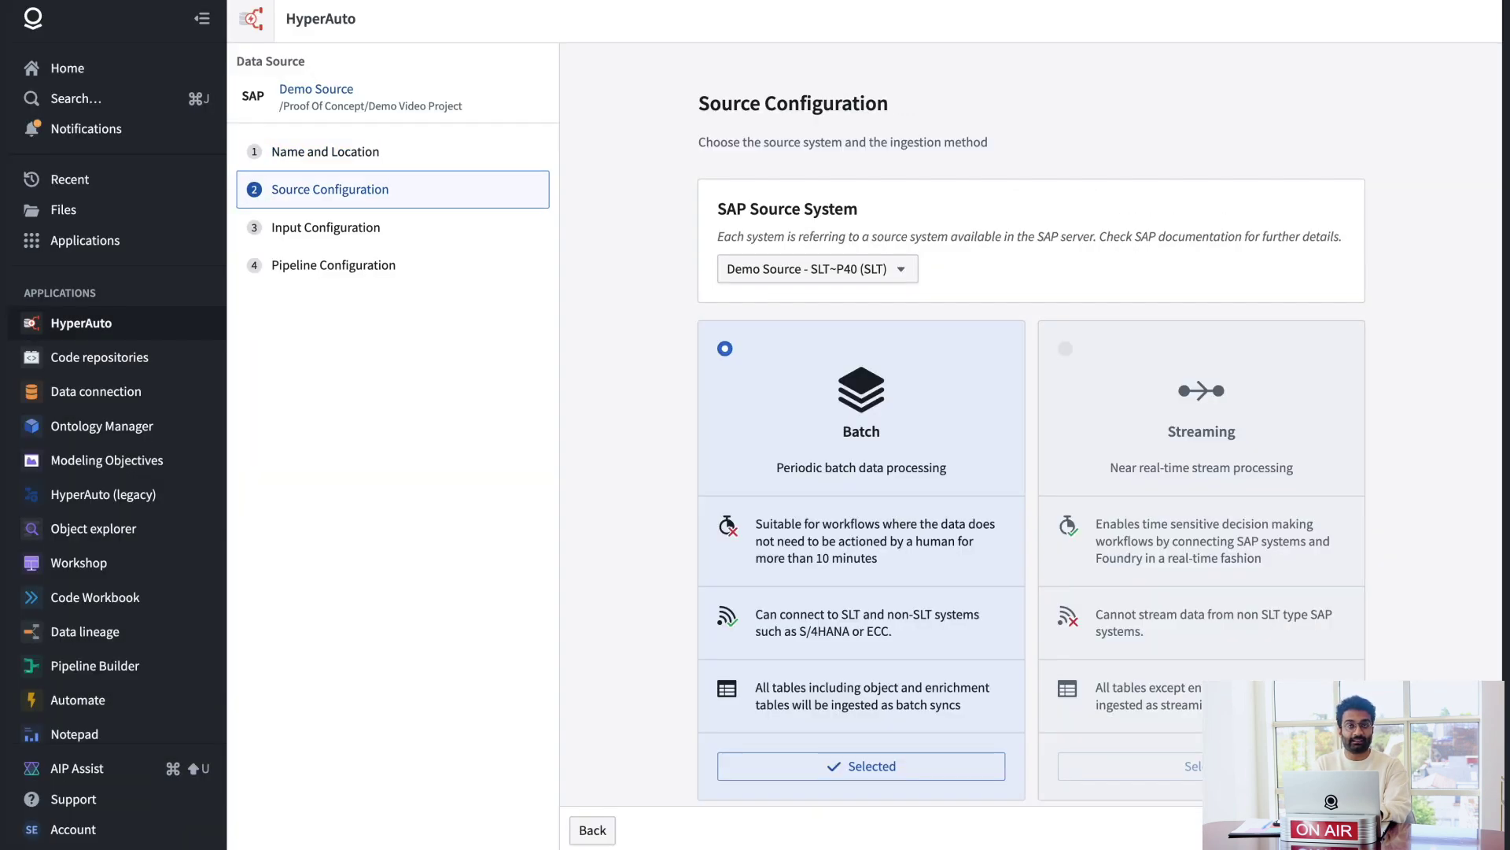
click(818, 268)
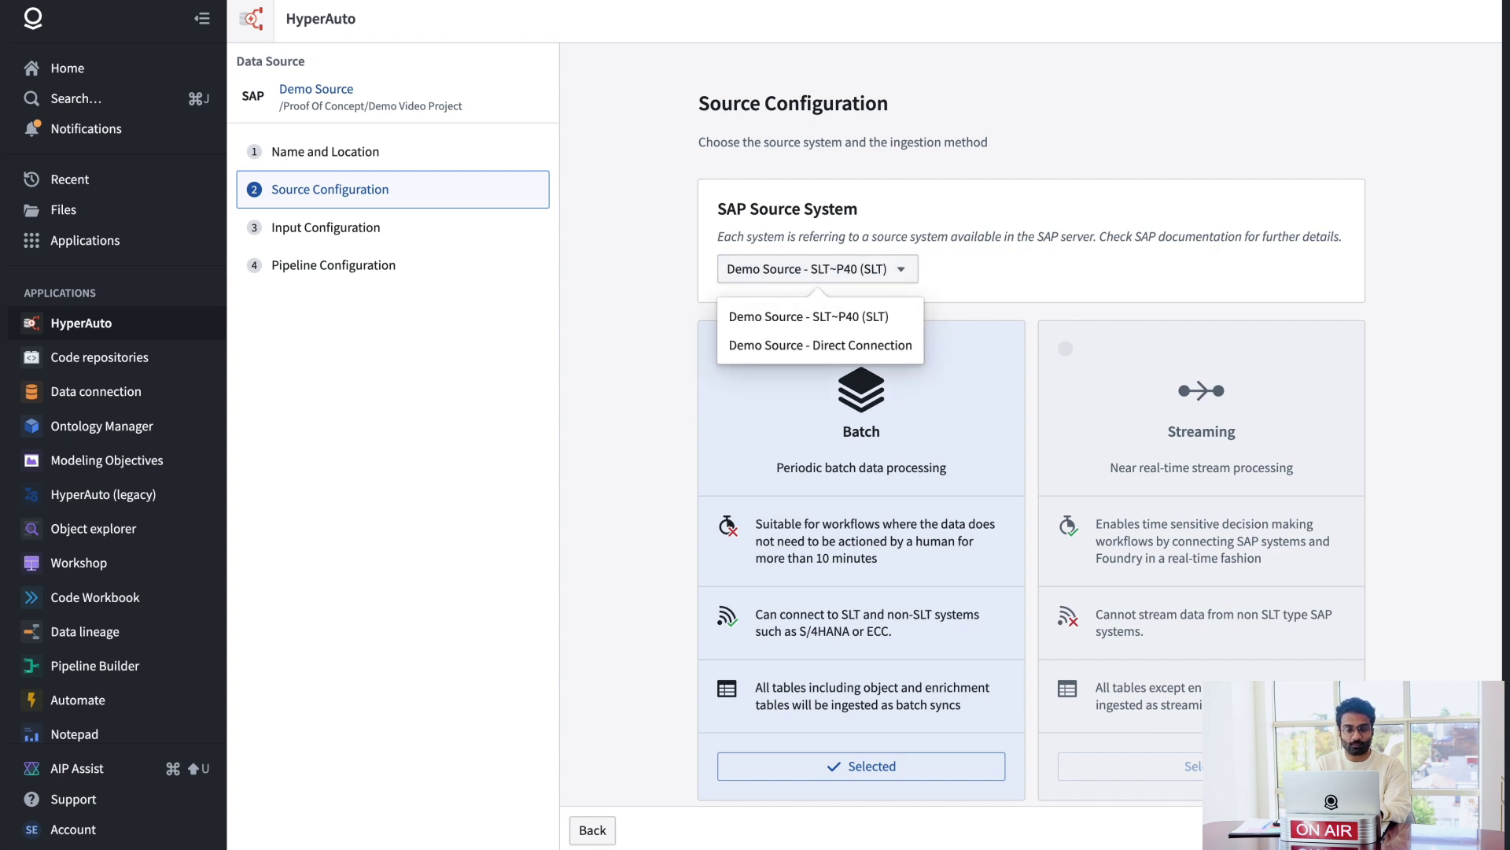
key(Return)
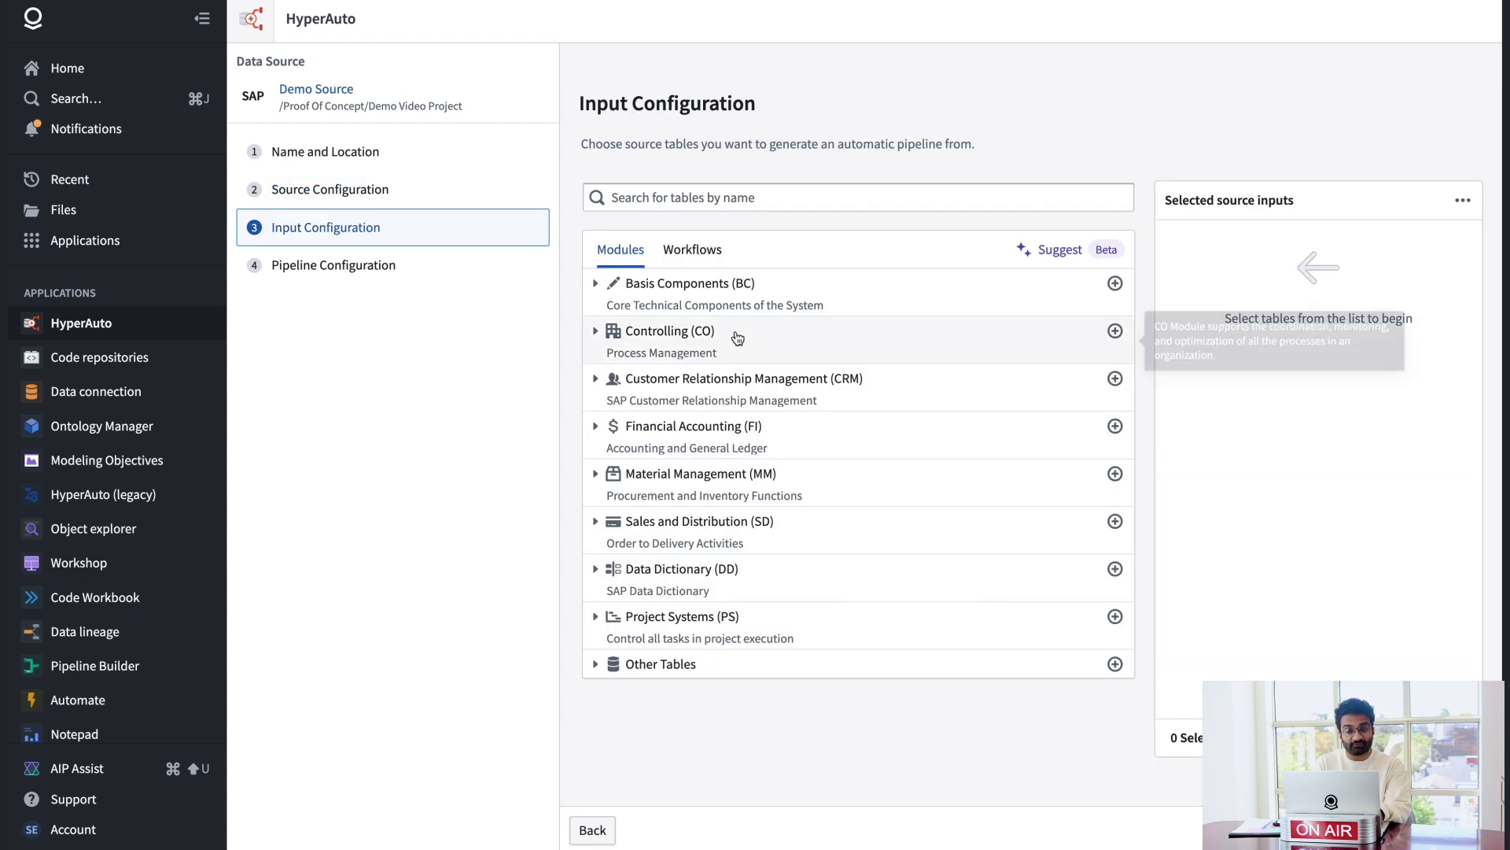
Expand and collapse the Material Management and Financial Accounting module groups to browse their tables.
click(594, 480)
click(597, 429)
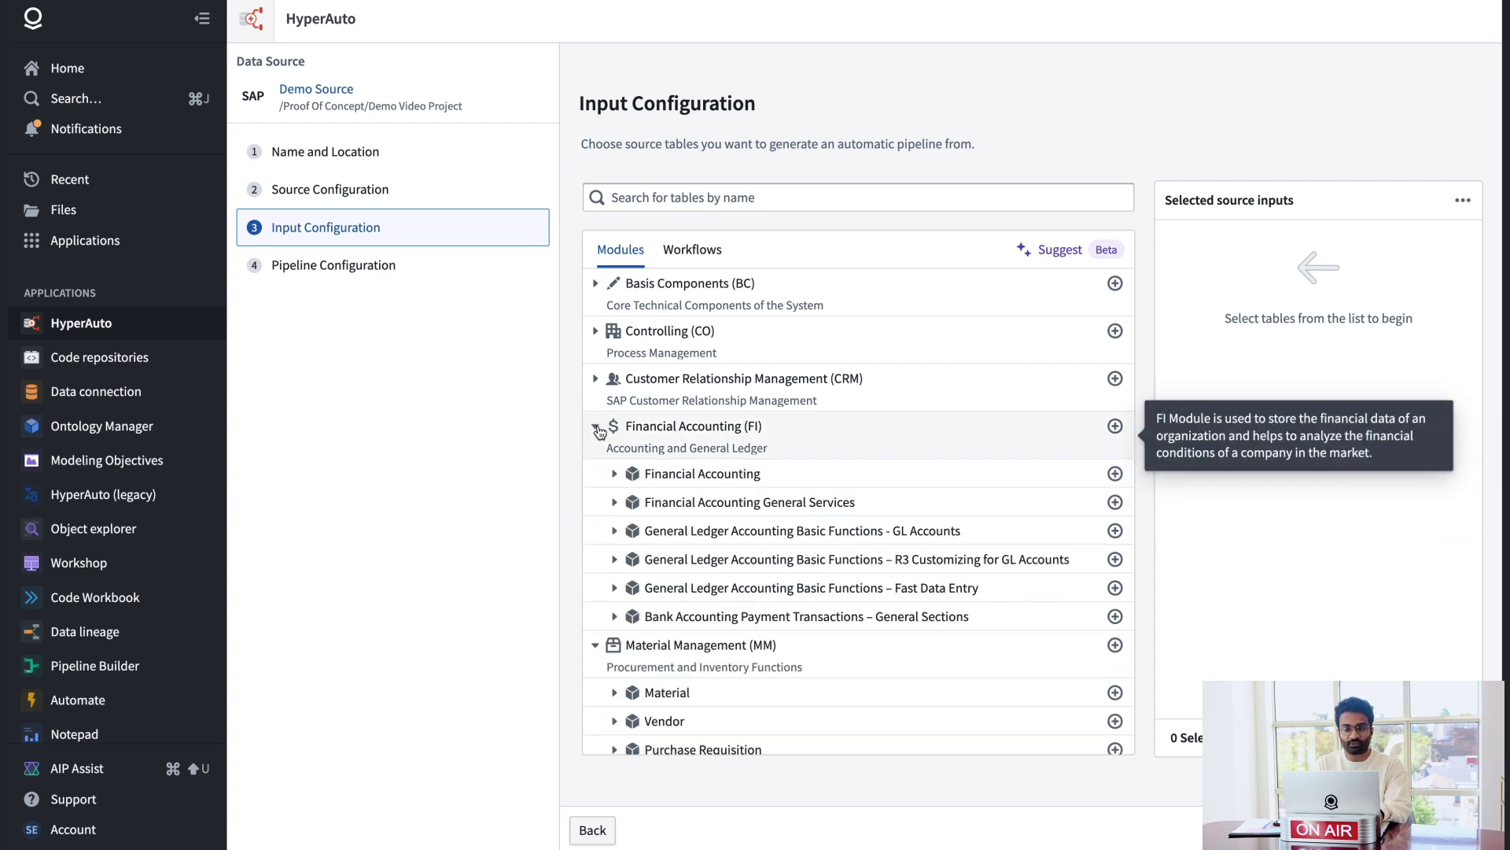
click(597, 428)
click(596, 475)
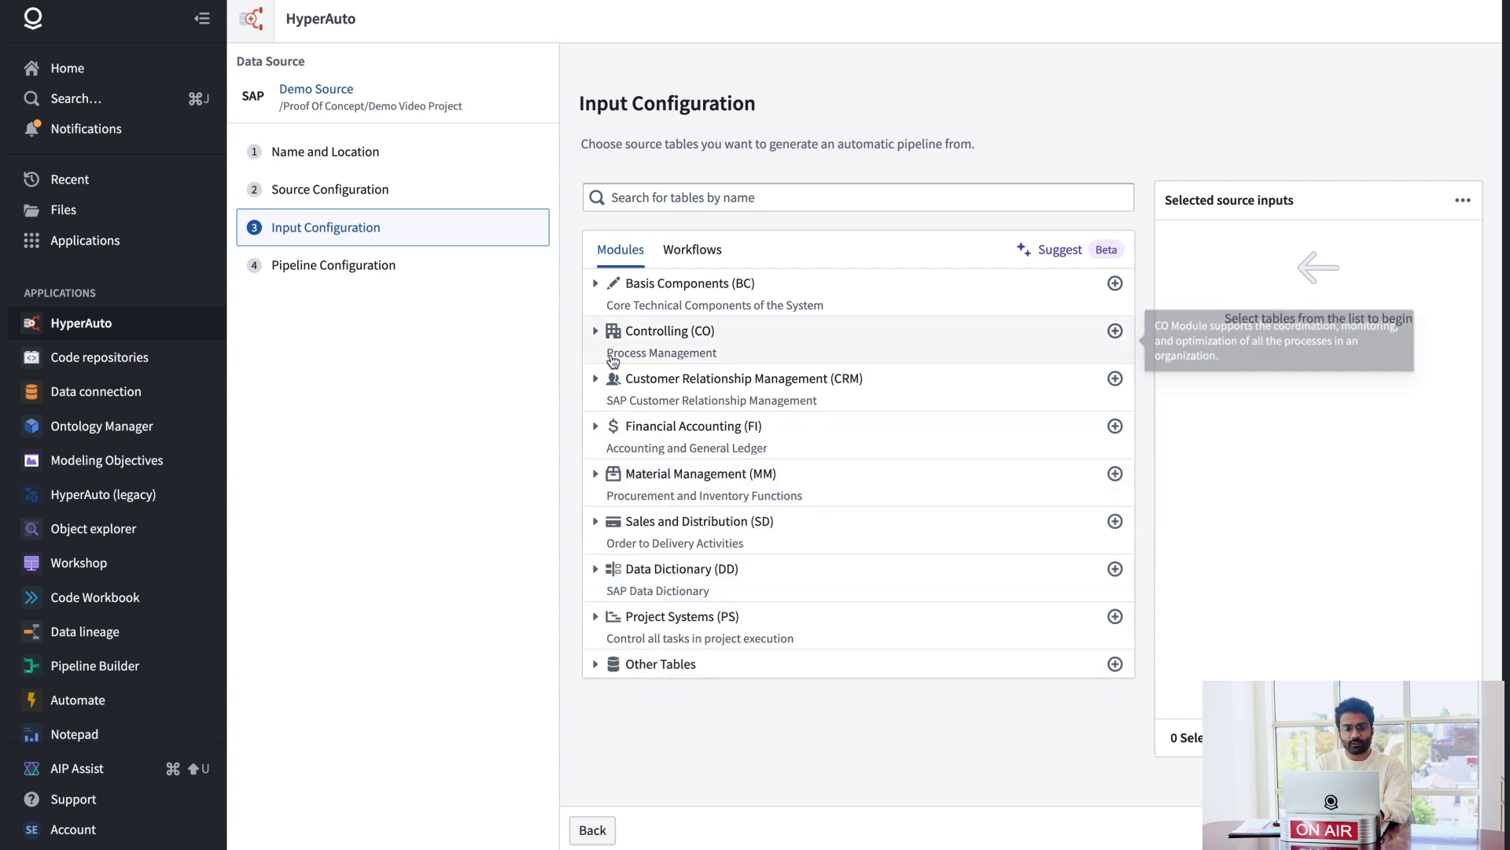
Browse the Supply Chain Core and Logistics workflows, then open the Suggest (Beta) description box.
click(692, 251)
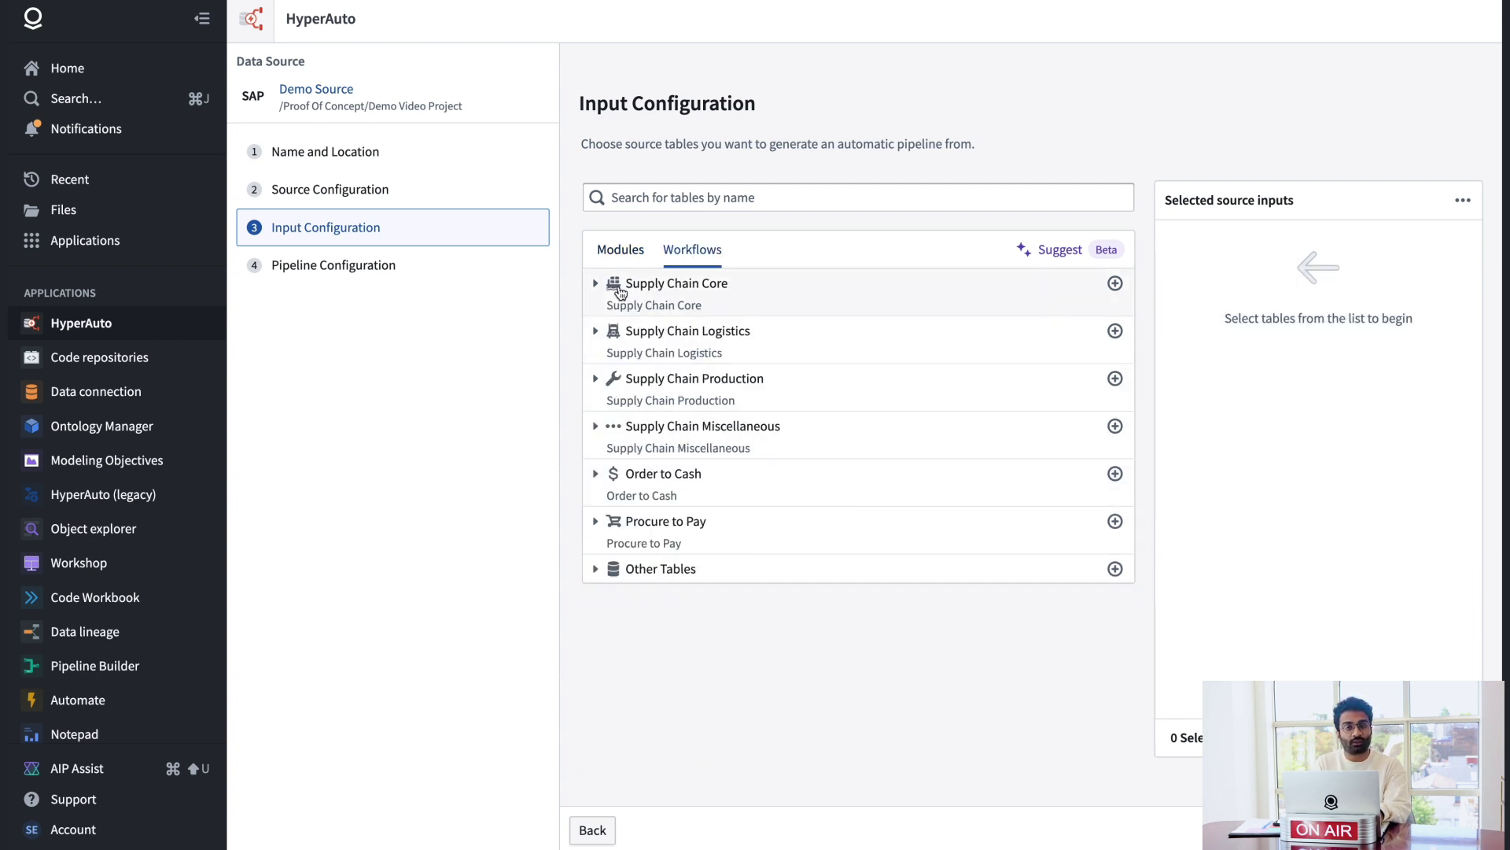
click(597, 288)
click(597, 288)
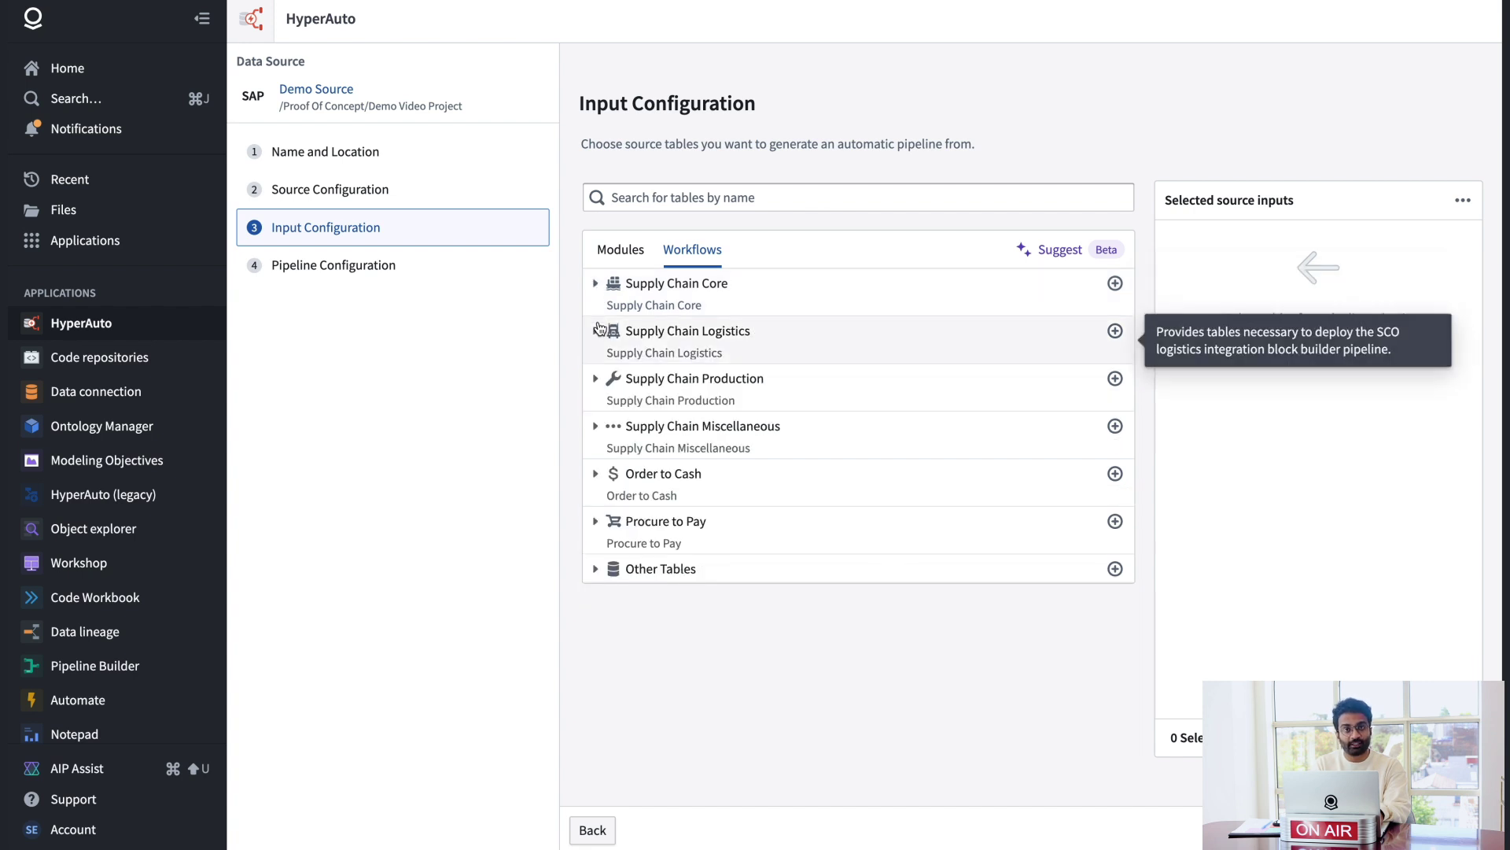
click(598, 332)
click(597, 332)
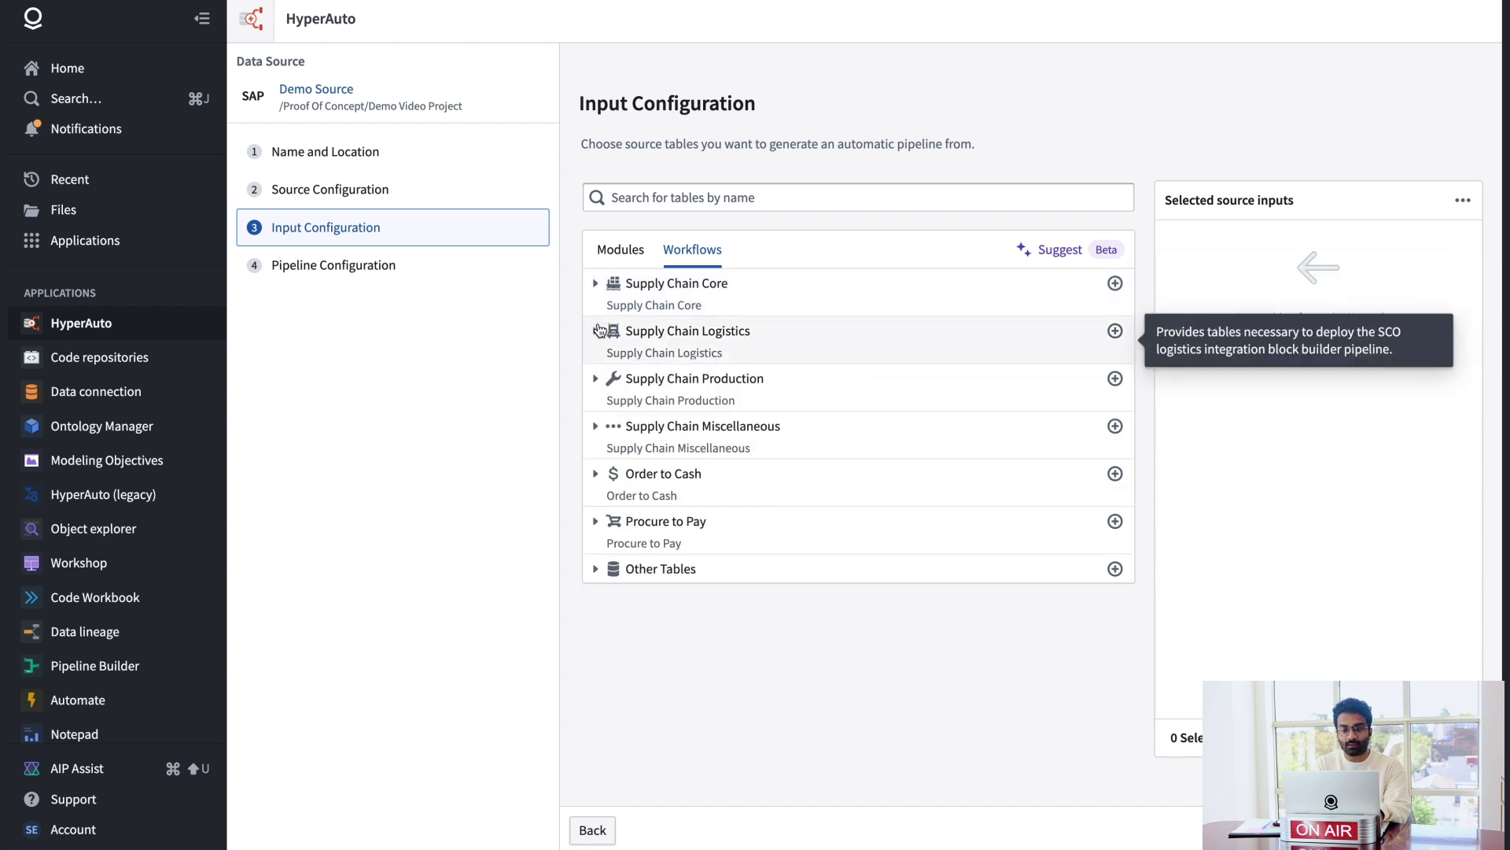
click(1054, 250)
click(863, 333)
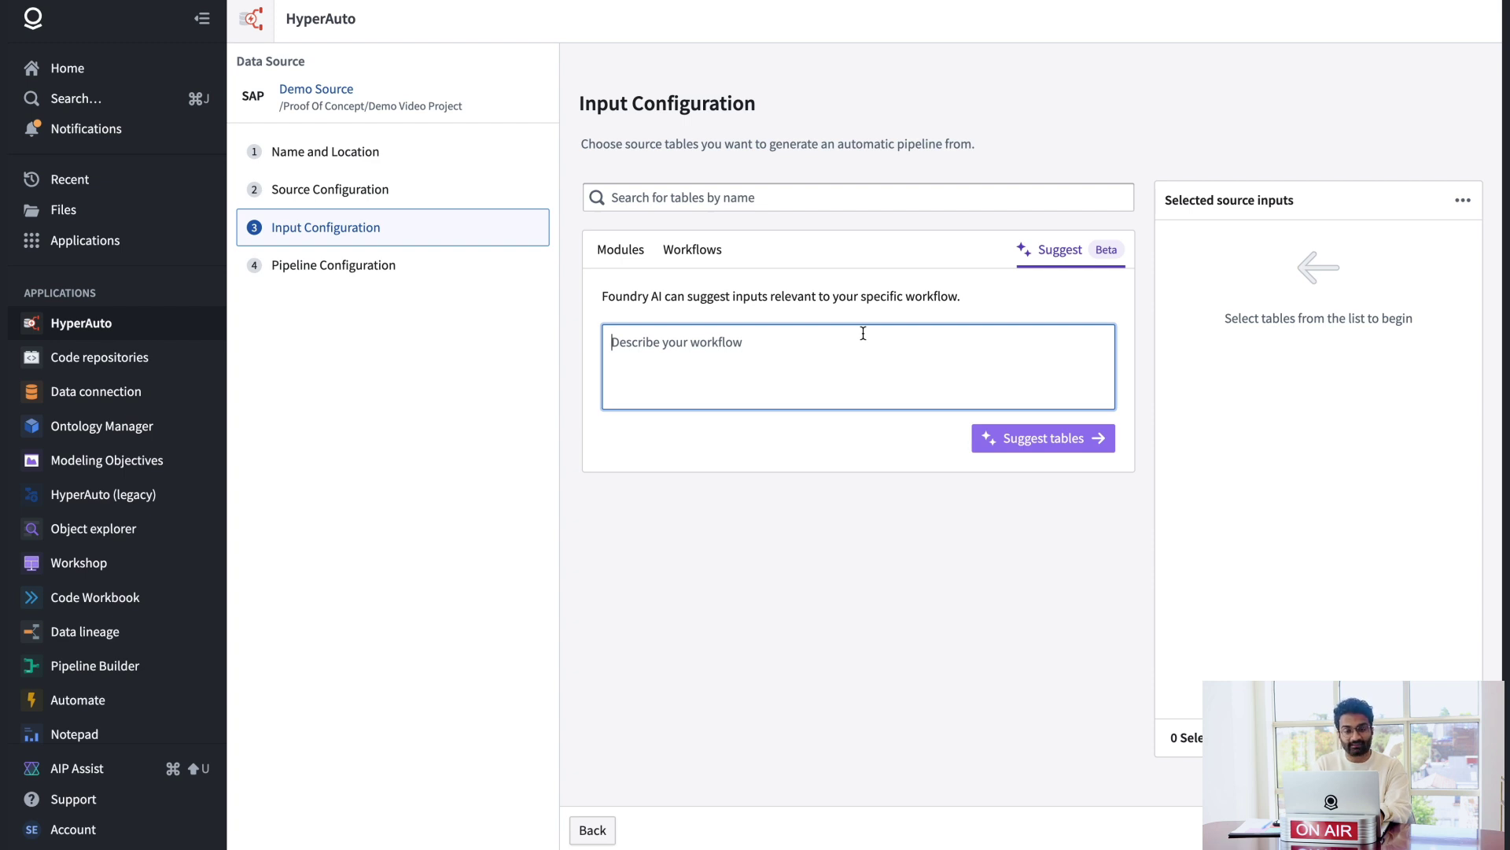
Describe the workflow as 'I want to find the inventory for my materials for the next quarter' and request table suggestions.
key(Caps_Lock)
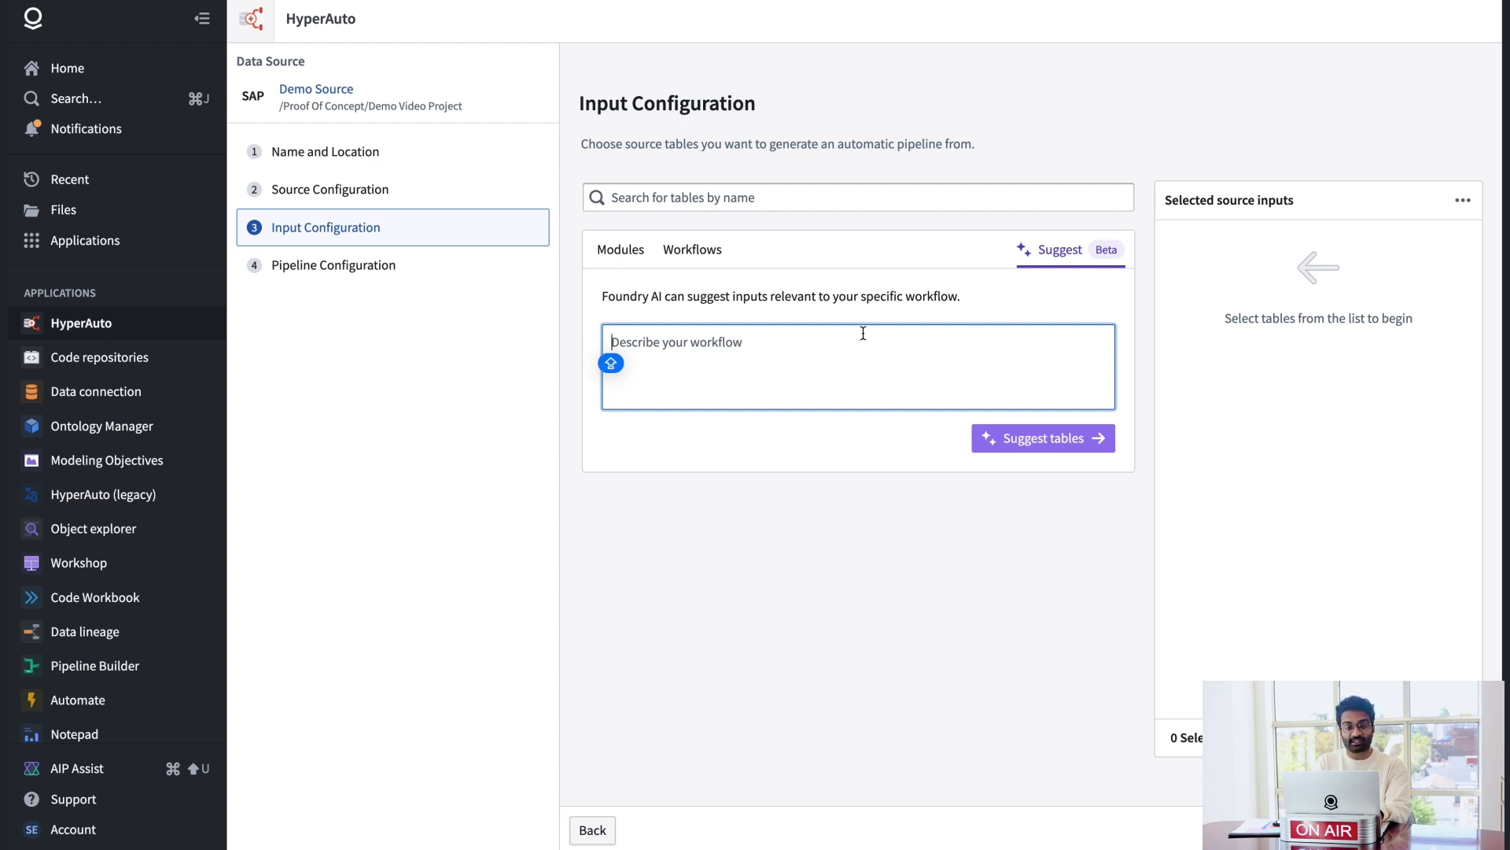
text(I wan)
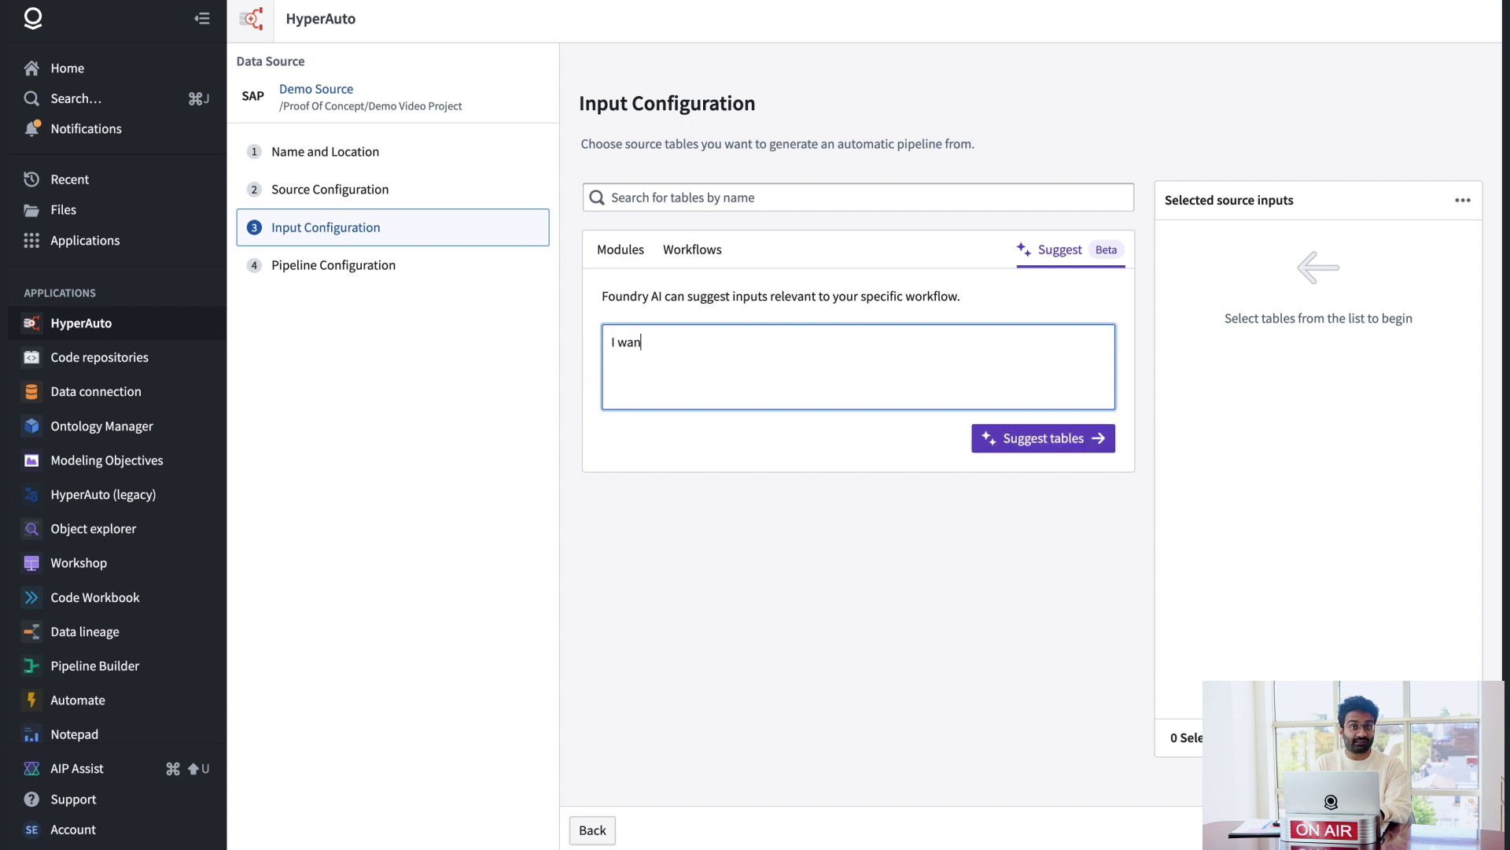
text(t to find the inventory)
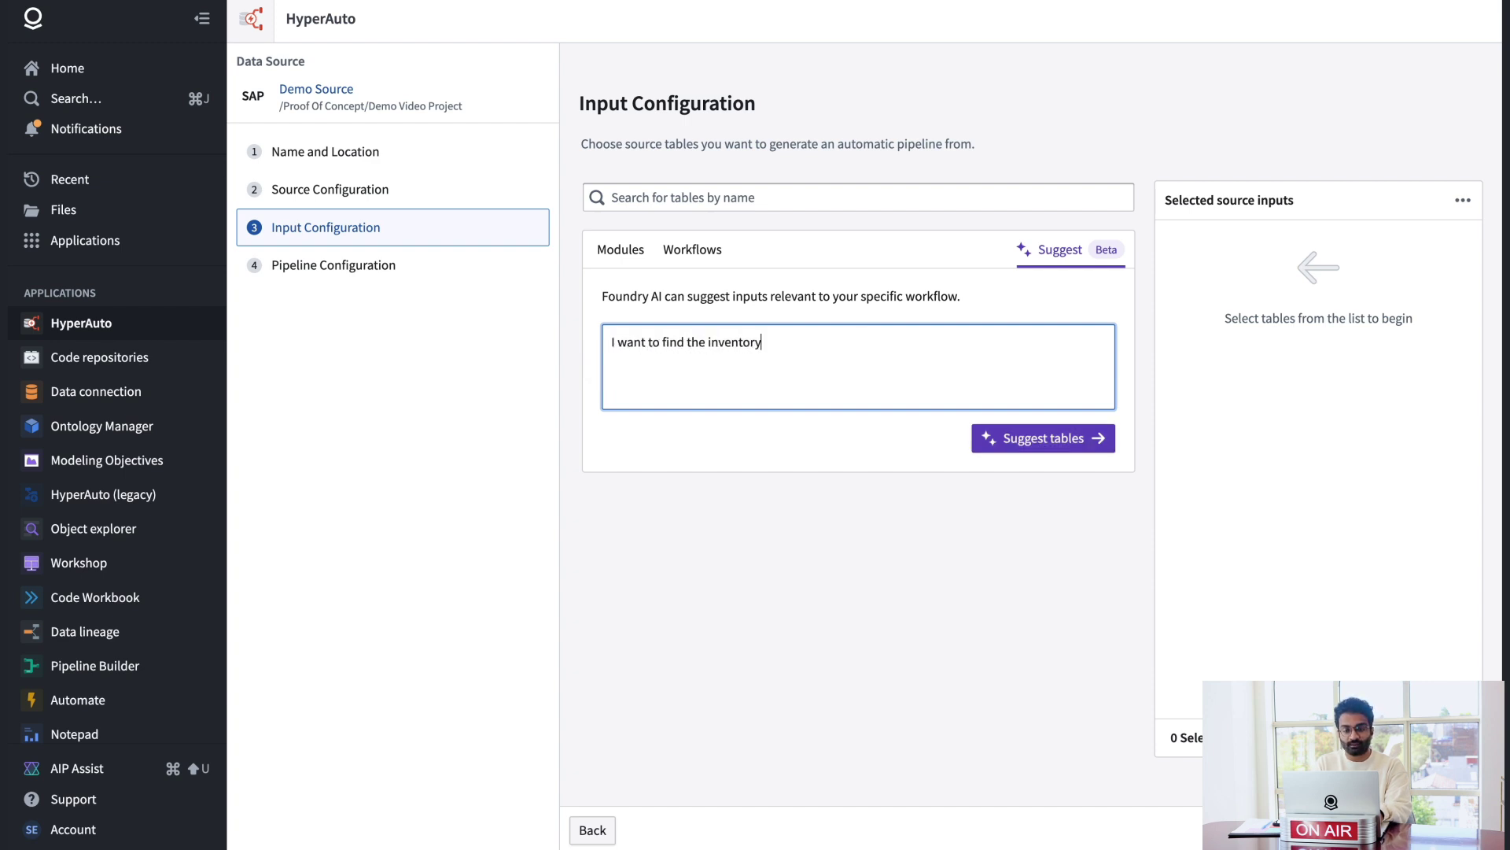
text( for my materials)
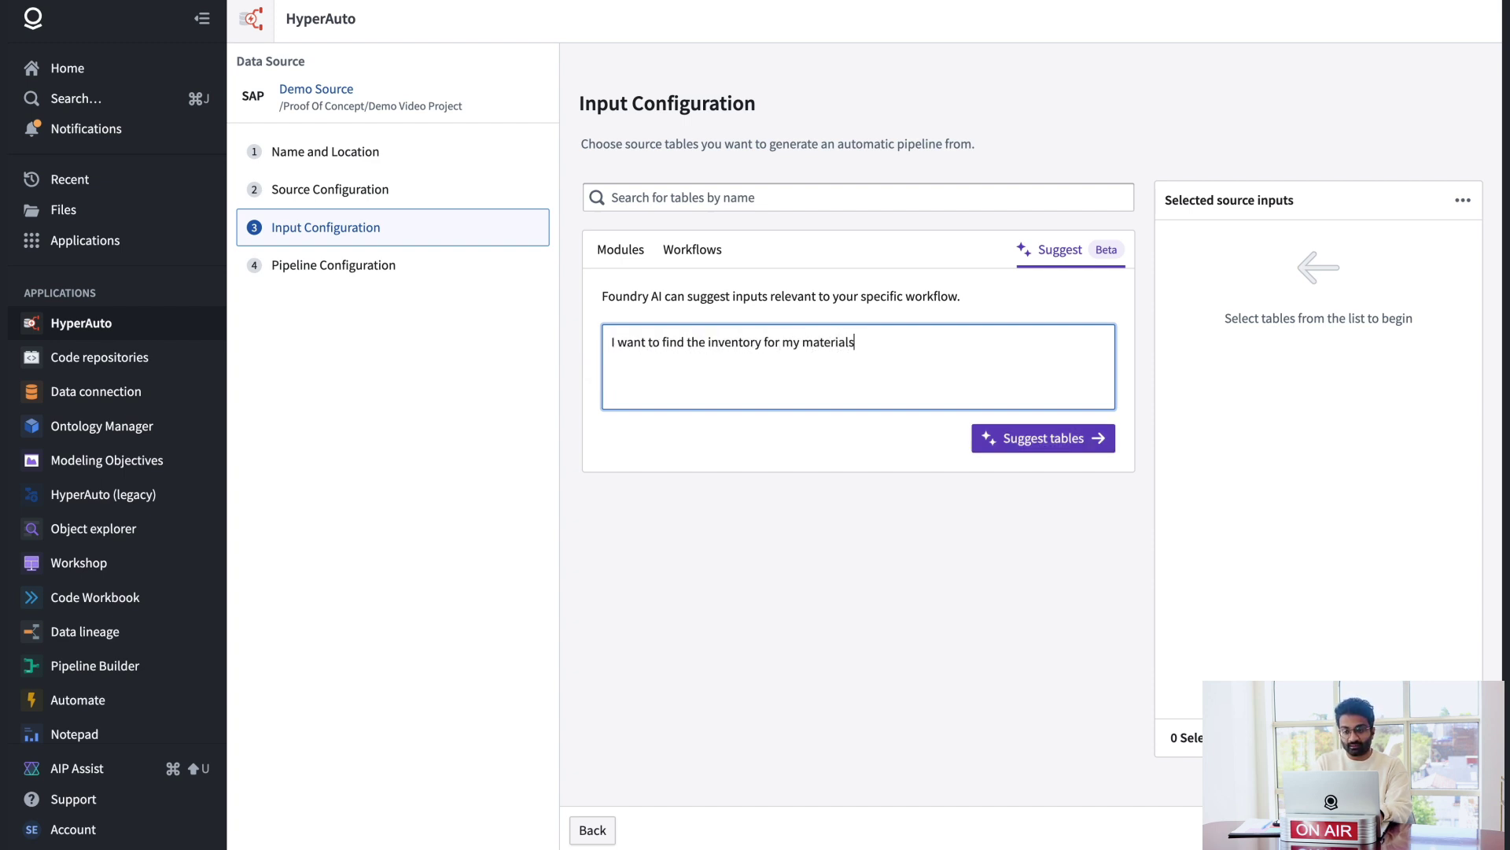
text( for the next quarter)
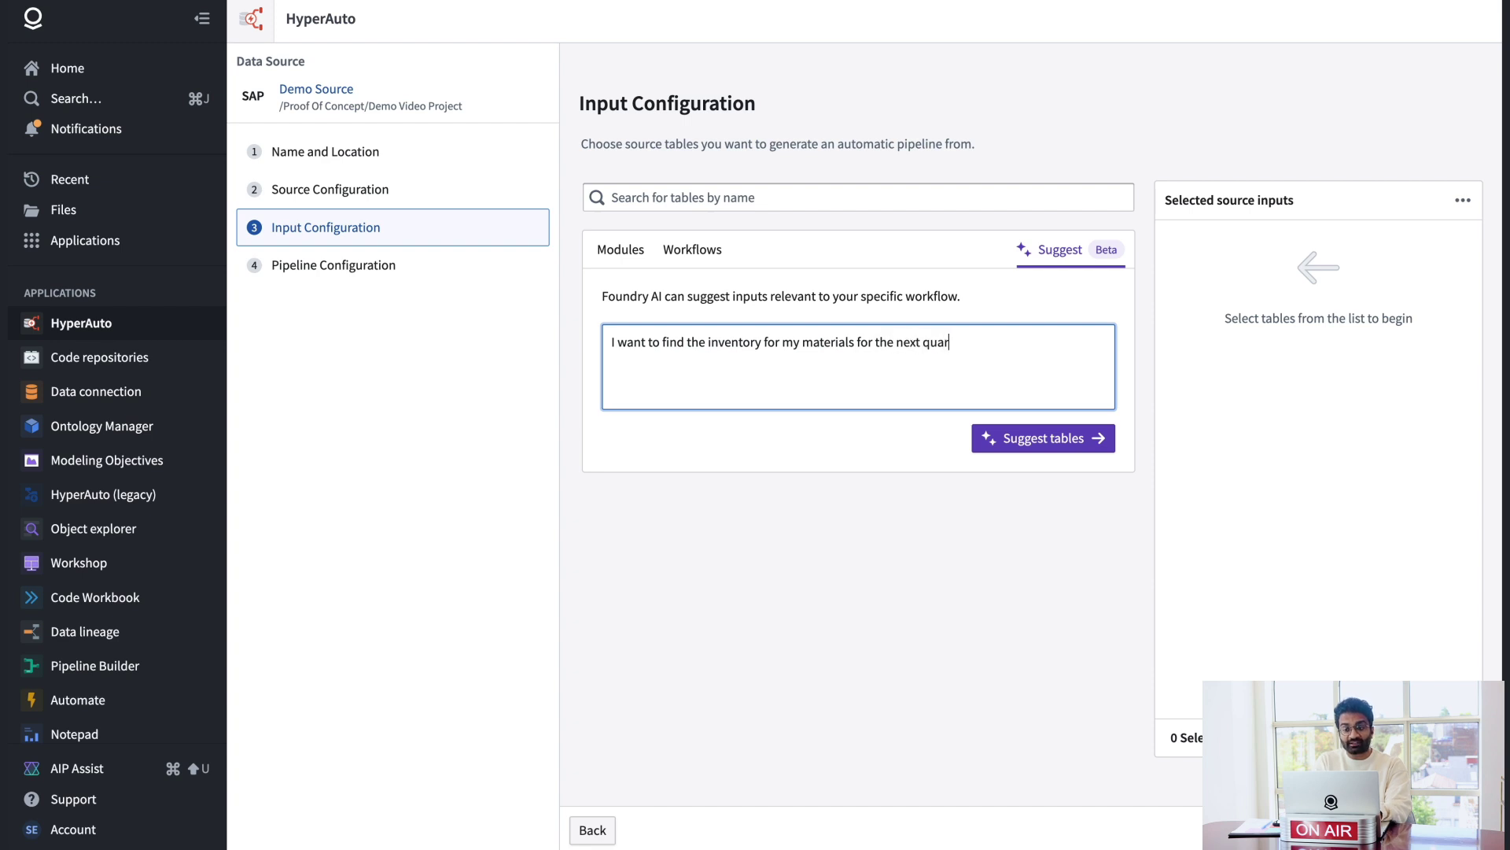
click(1069, 437)
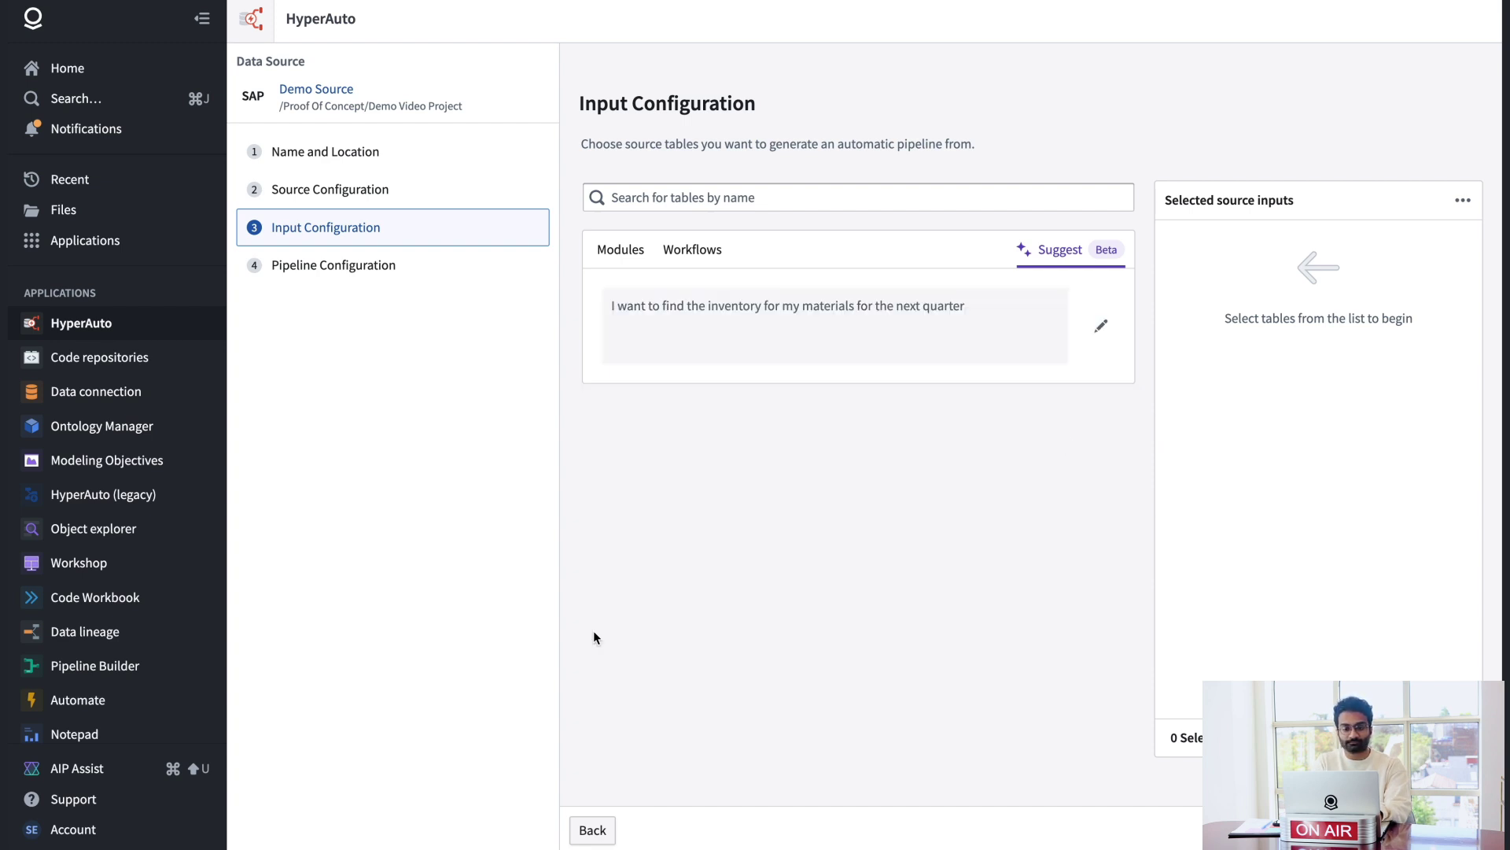
Add the suggested MARA and MAKT tables to the selected source inputs.
scroll(732, 463, down, 3)
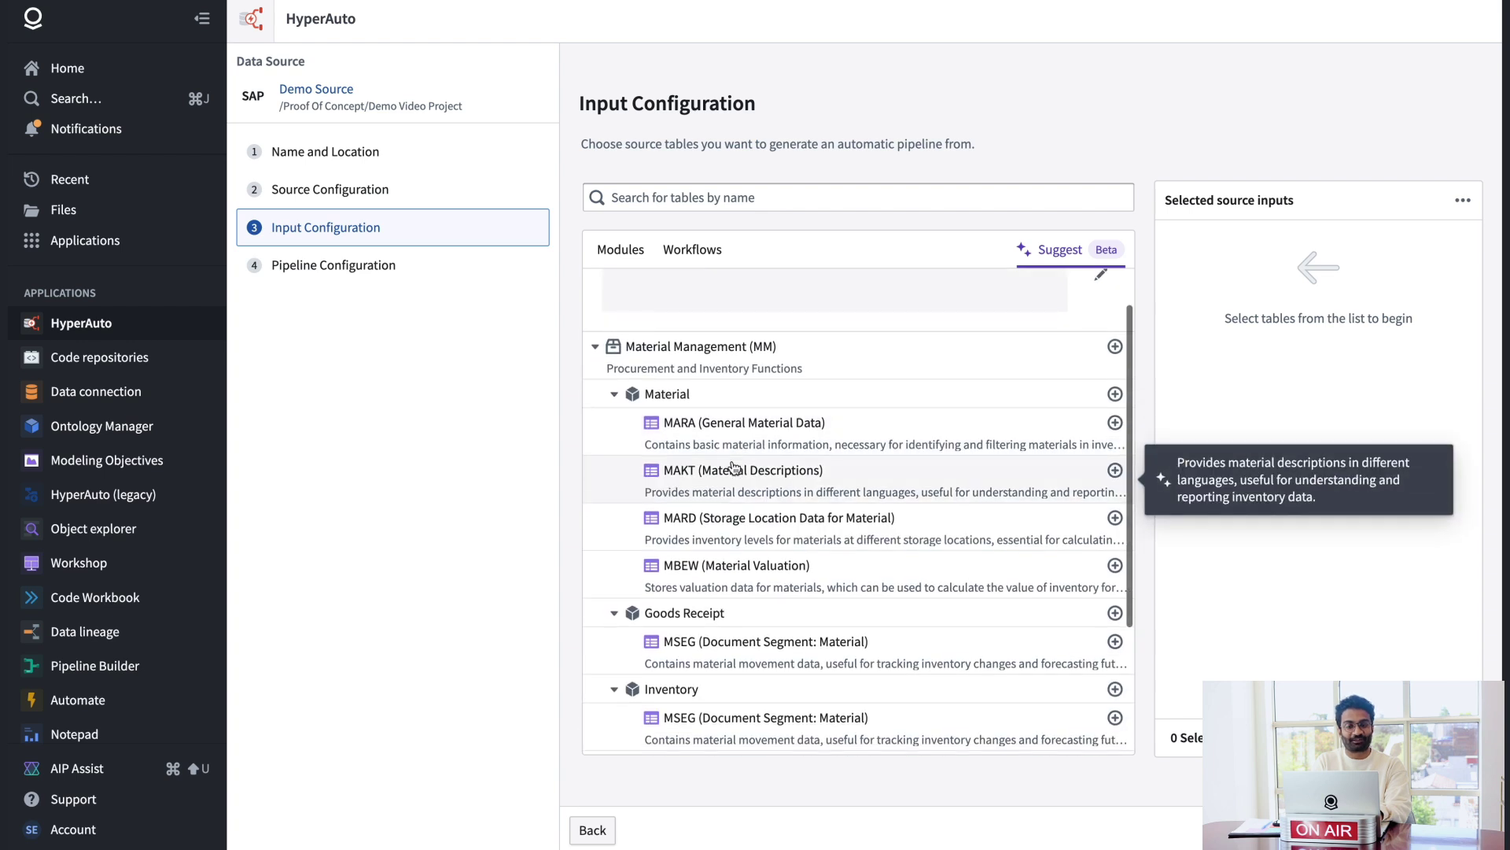
scroll(733, 467, up, 3)
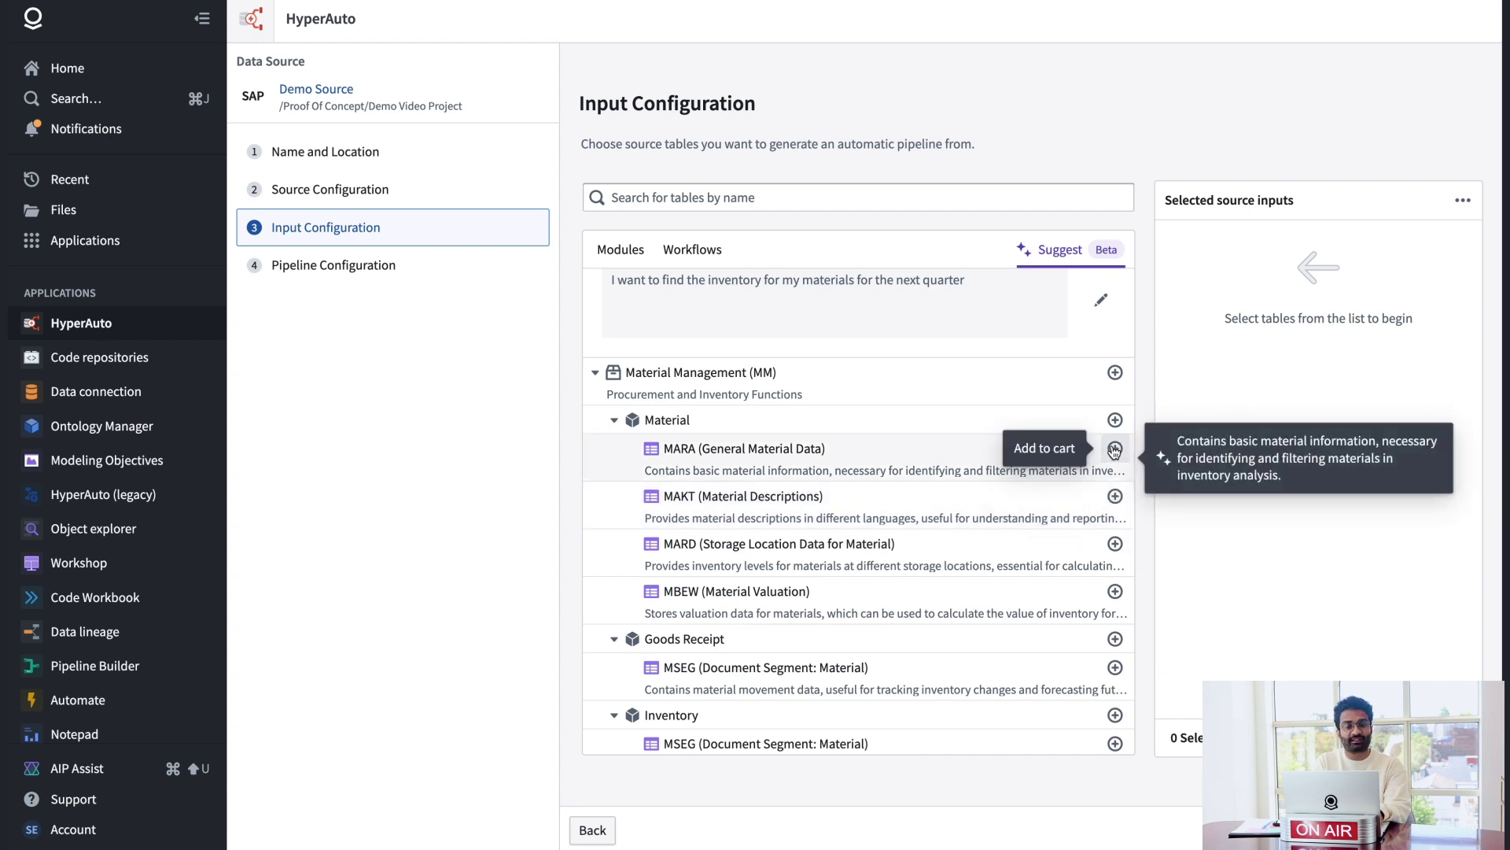
click(1115, 449)
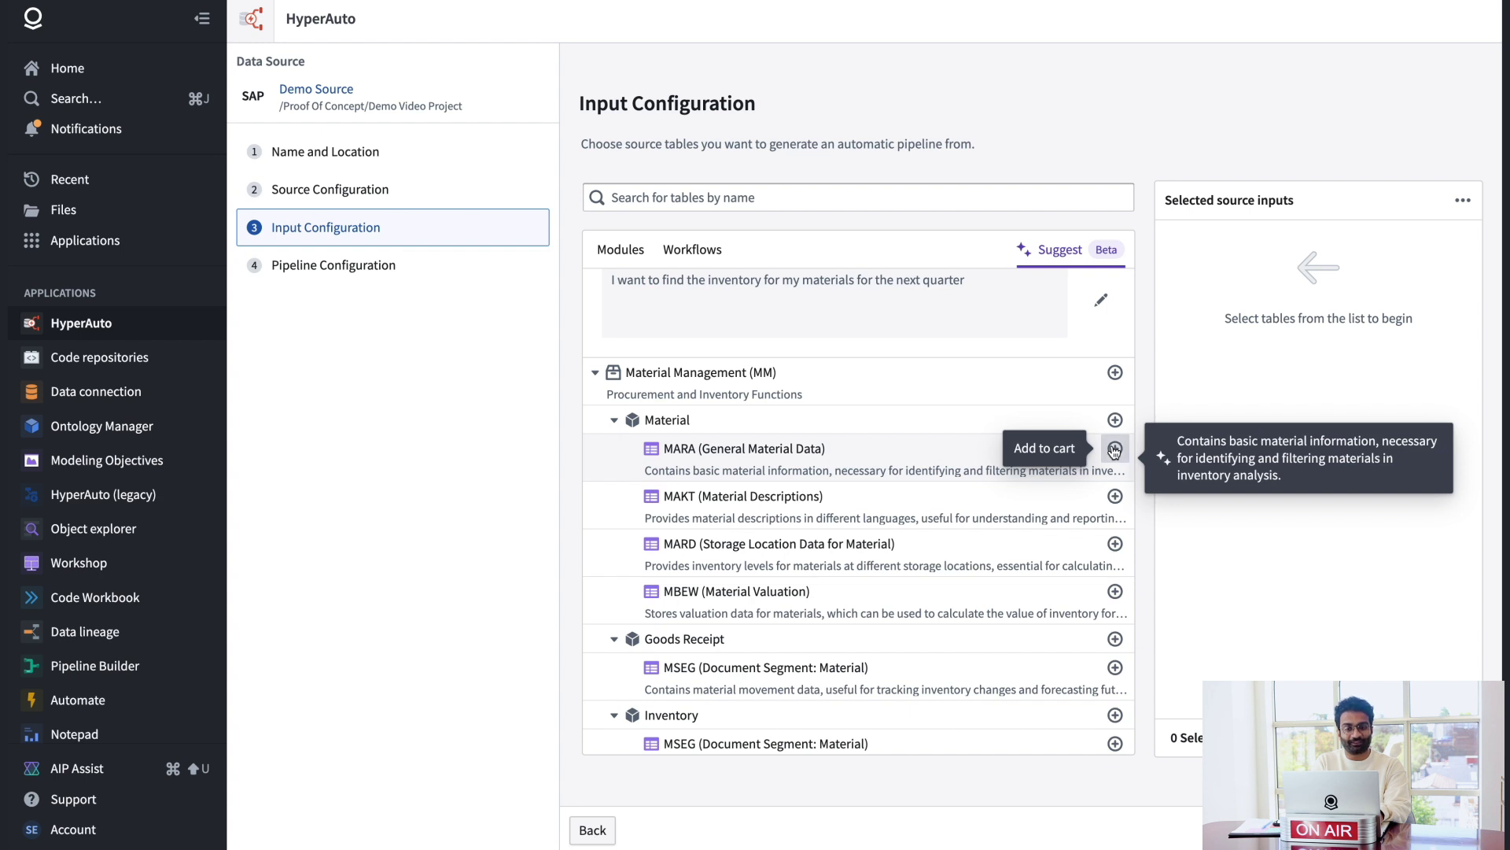
click(1115, 496)
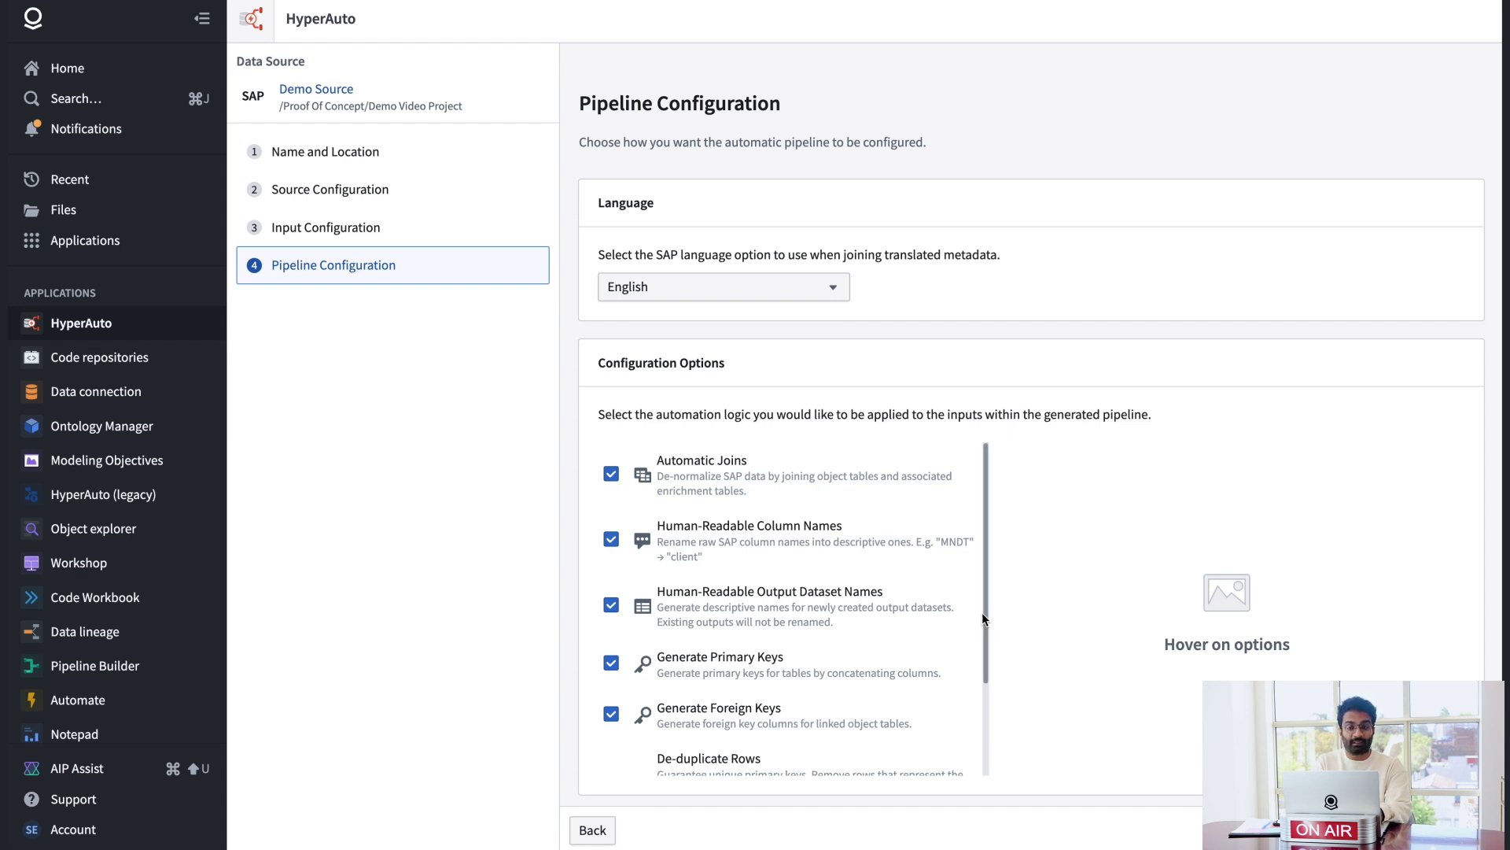
Collapse the sidebar and review the Configuration Options, leaving all automation checkboxes enabled.
mouse_move(678, 470)
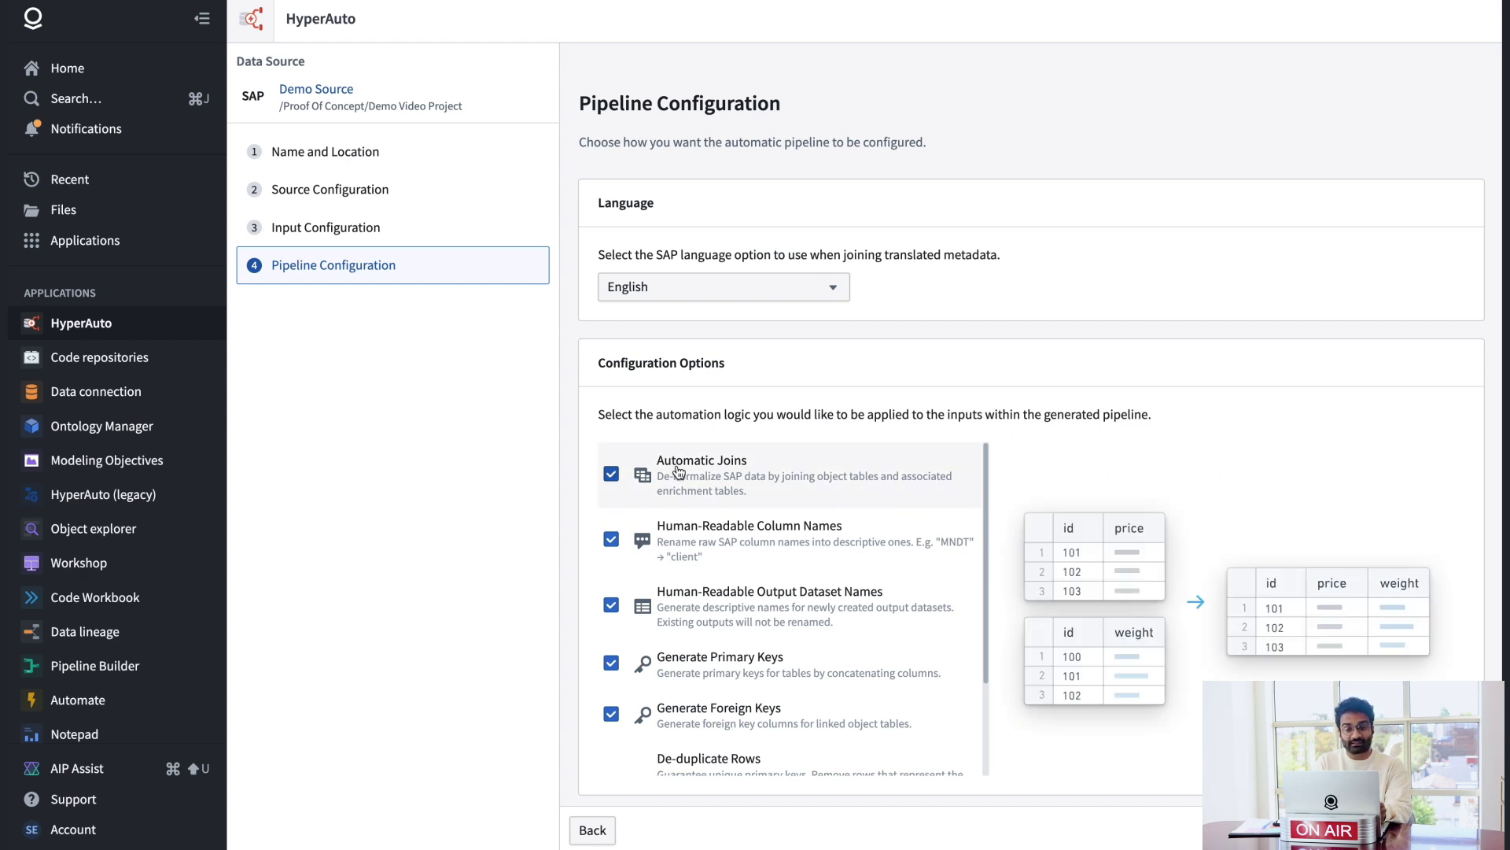
scroll(679, 470, down, 1)
click(193, 15)
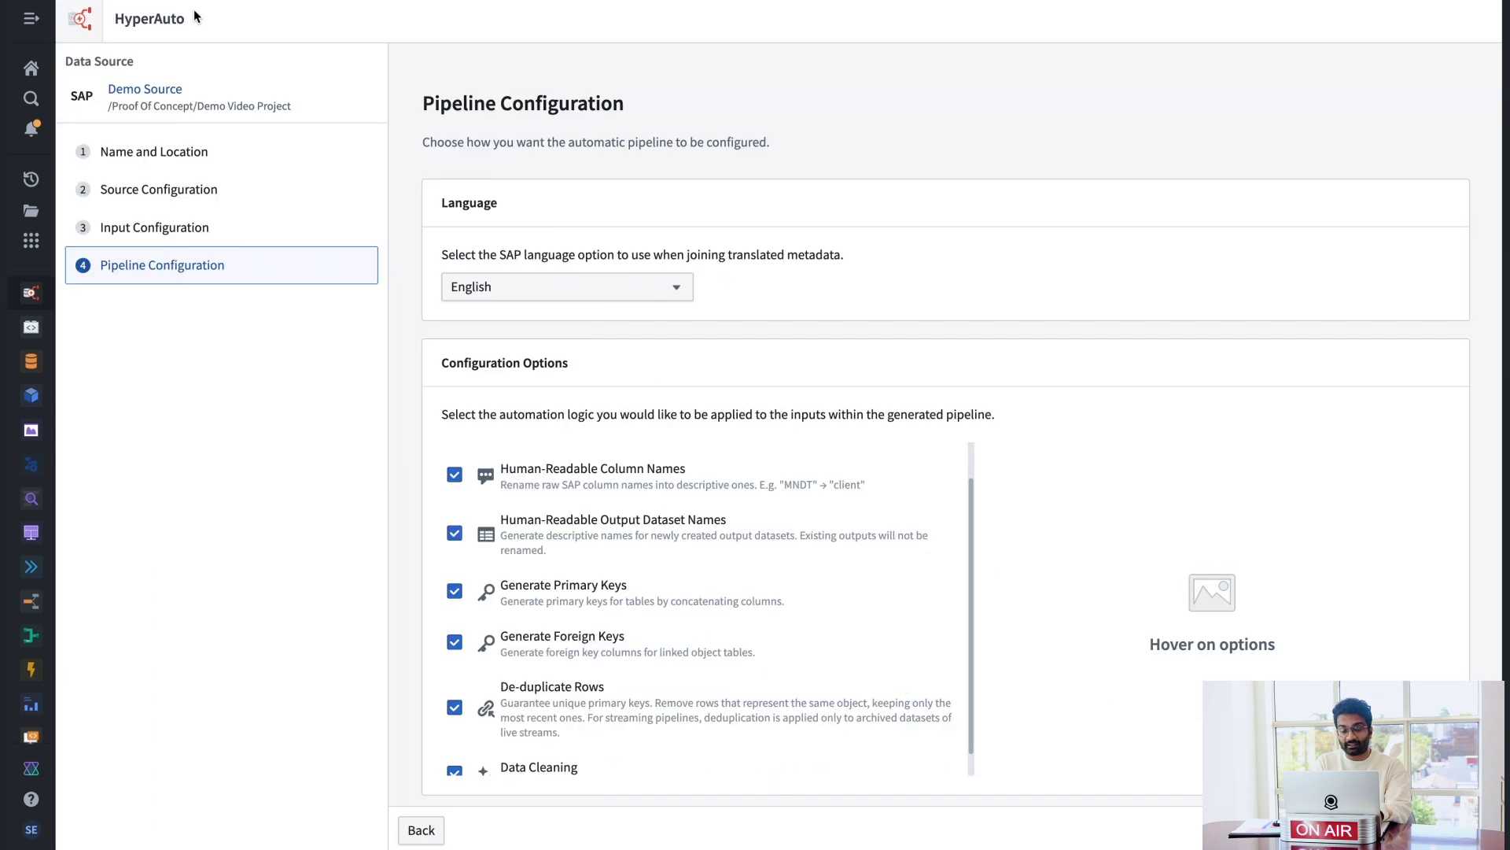
mouse_move(675, 504)
scroll(675, 504, down, 1)
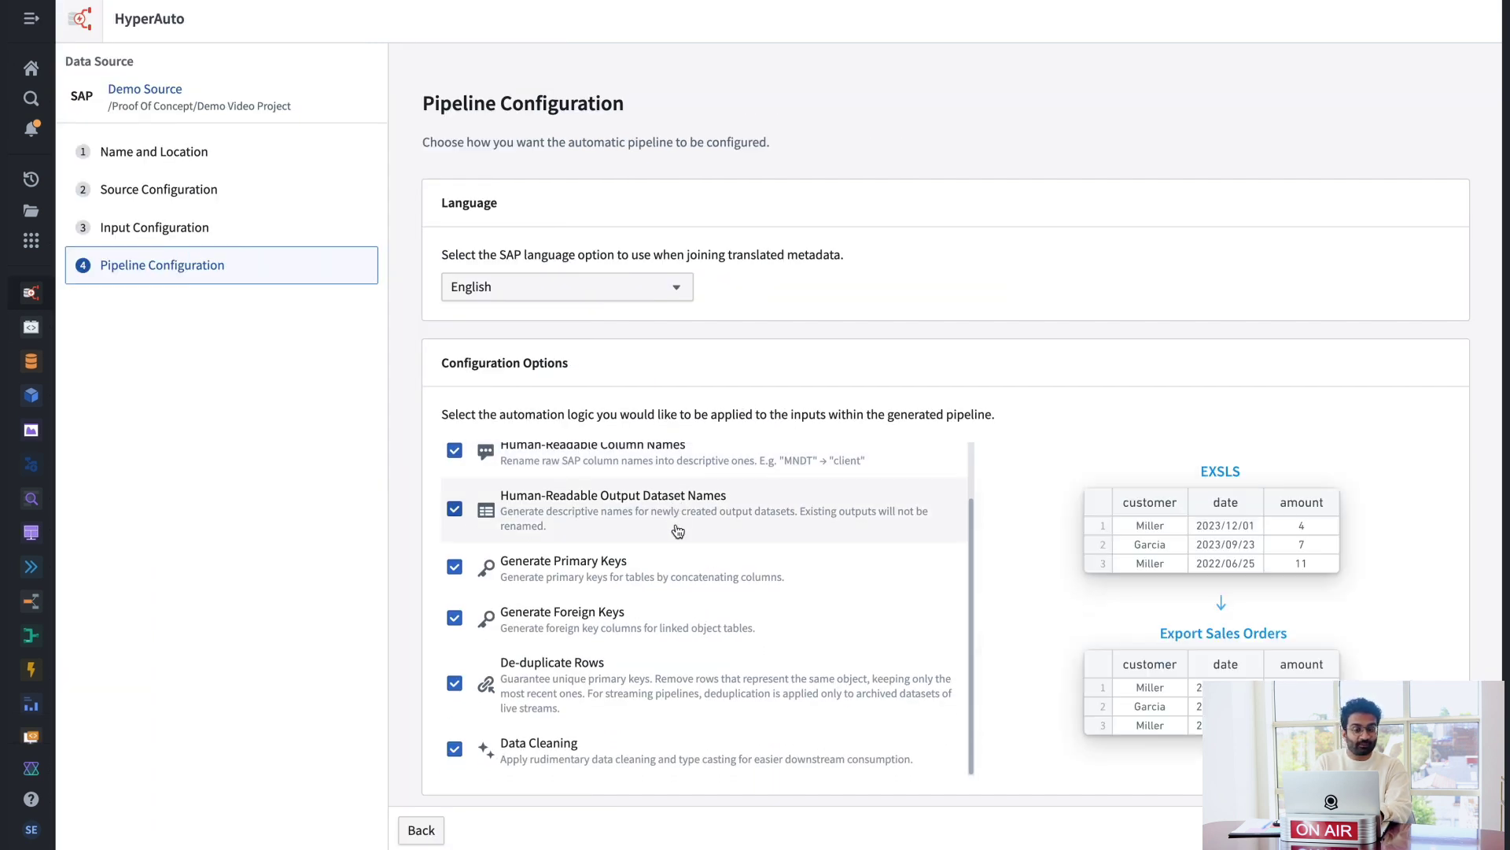
mouse_move(681, 664)
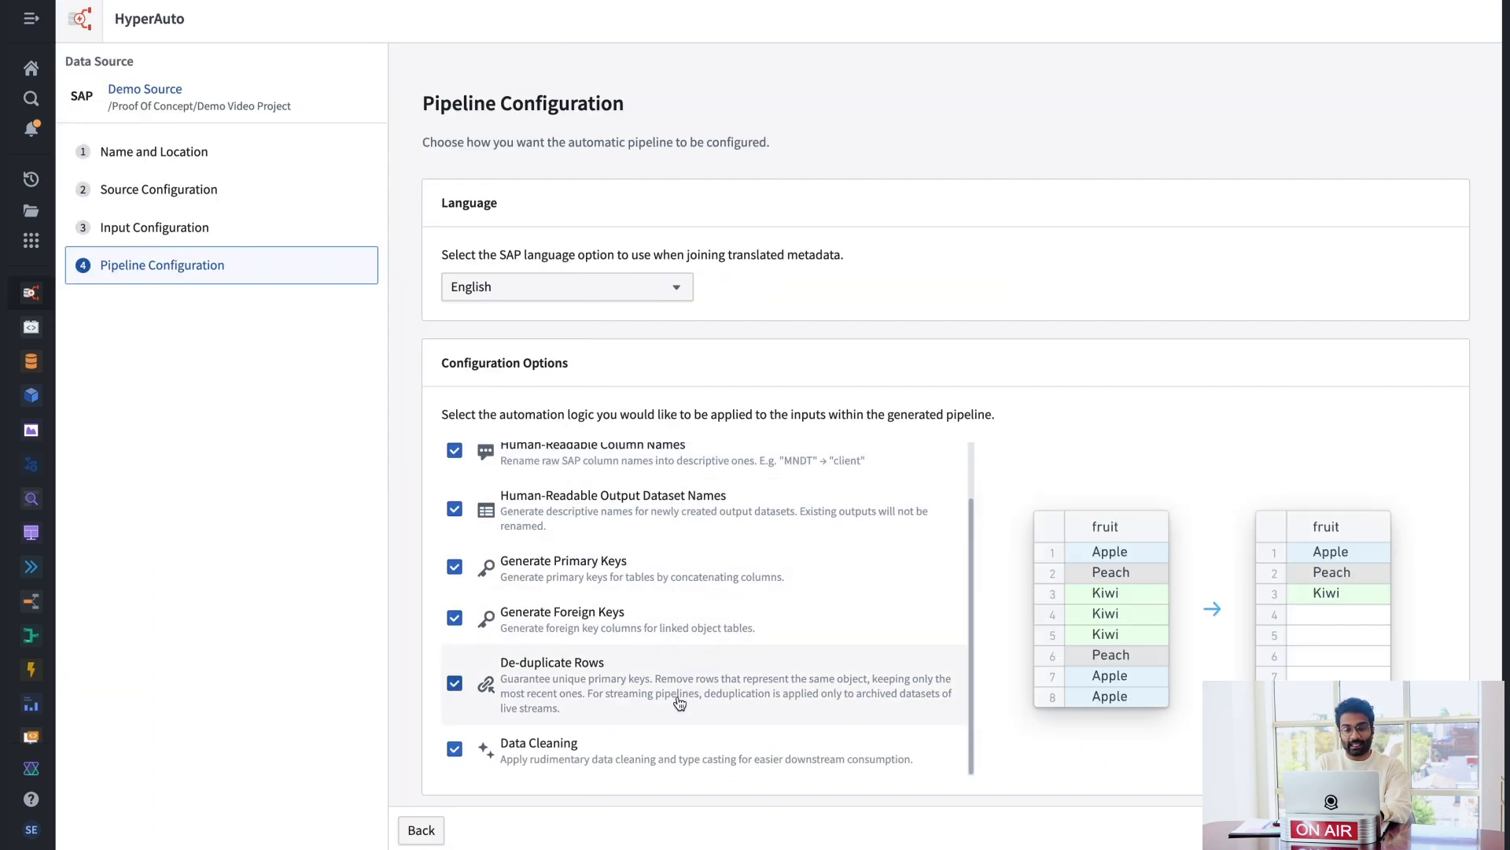
scroll(686, 644, up, 1)
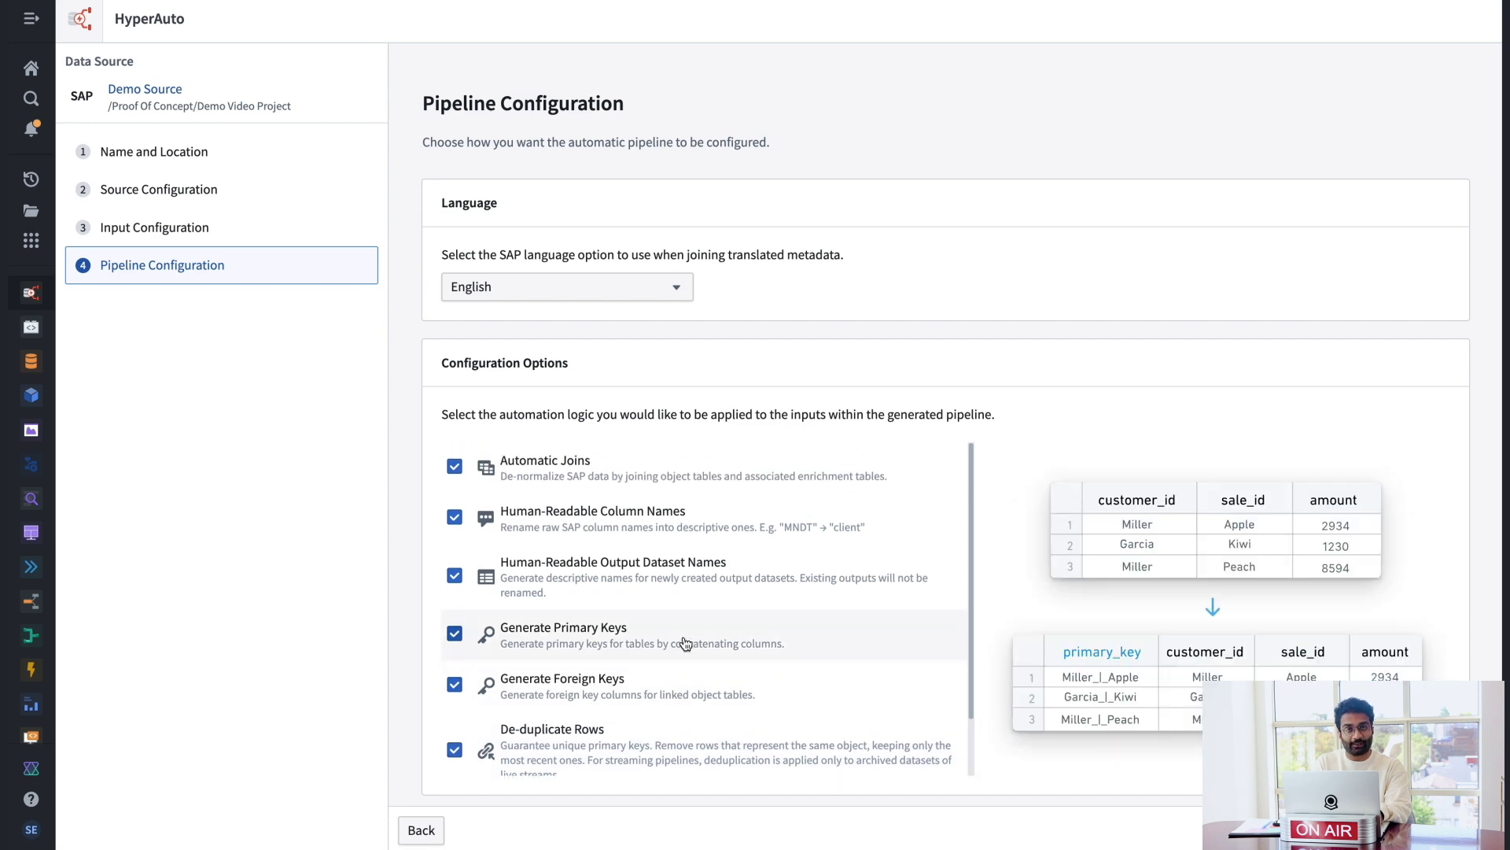
scroll(400, 429, down, 1)
scroll(400, 429, down, 1)
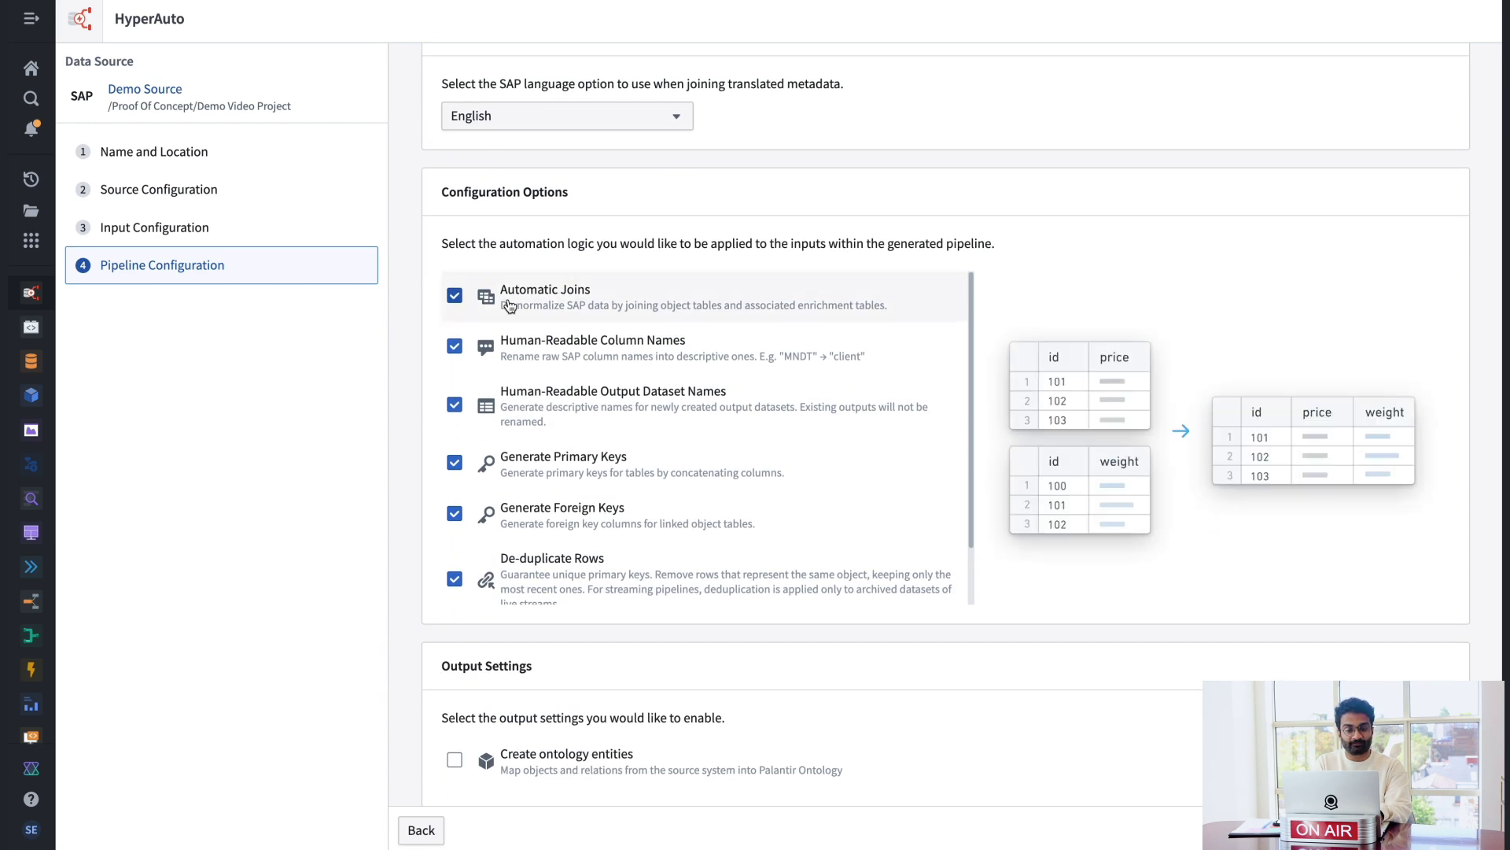
mouse_move(565, 470)
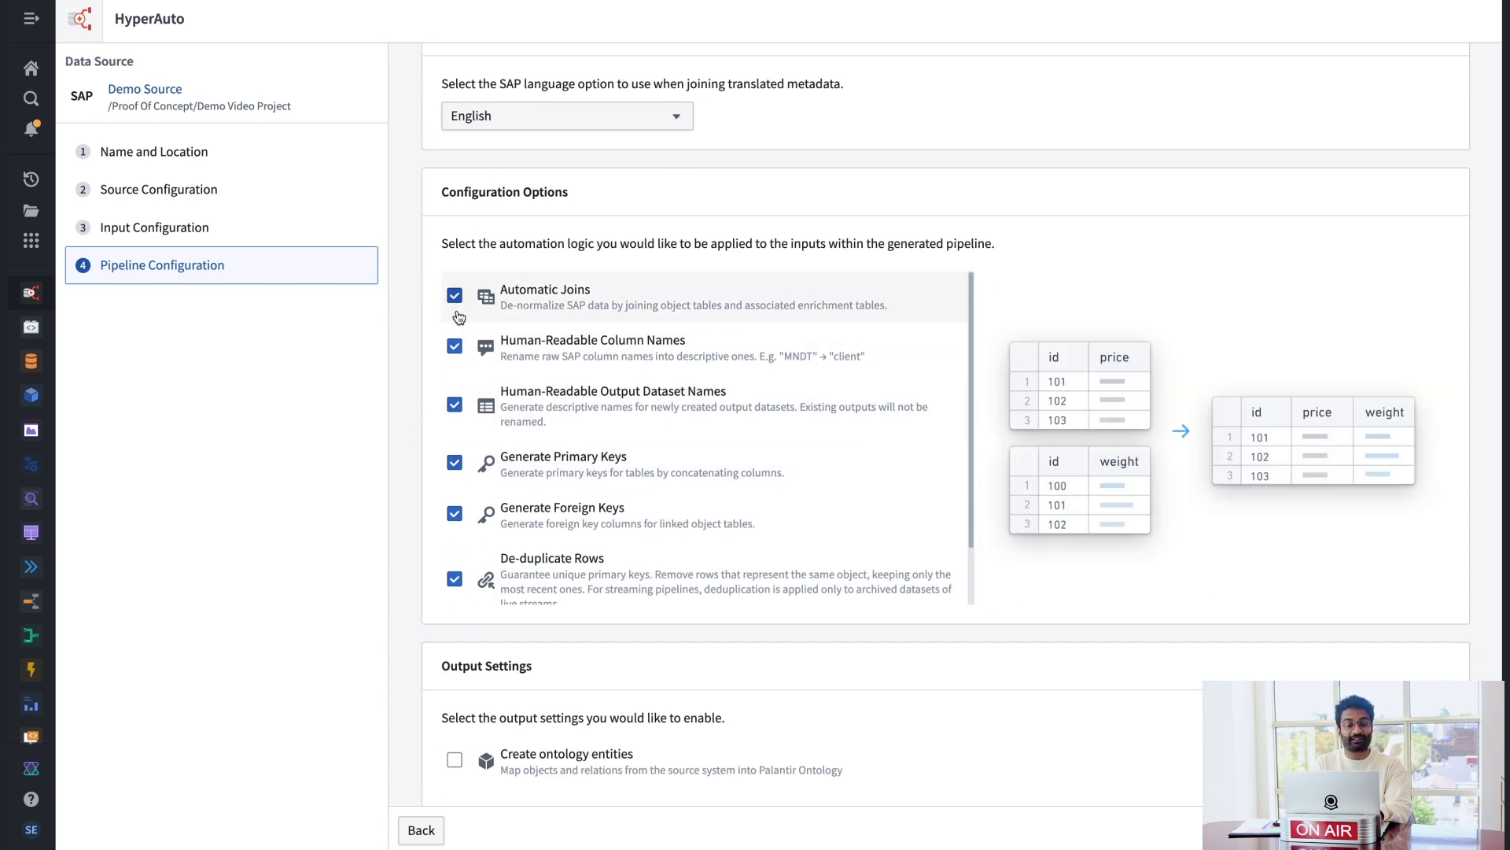
mouse_move(458, 351)
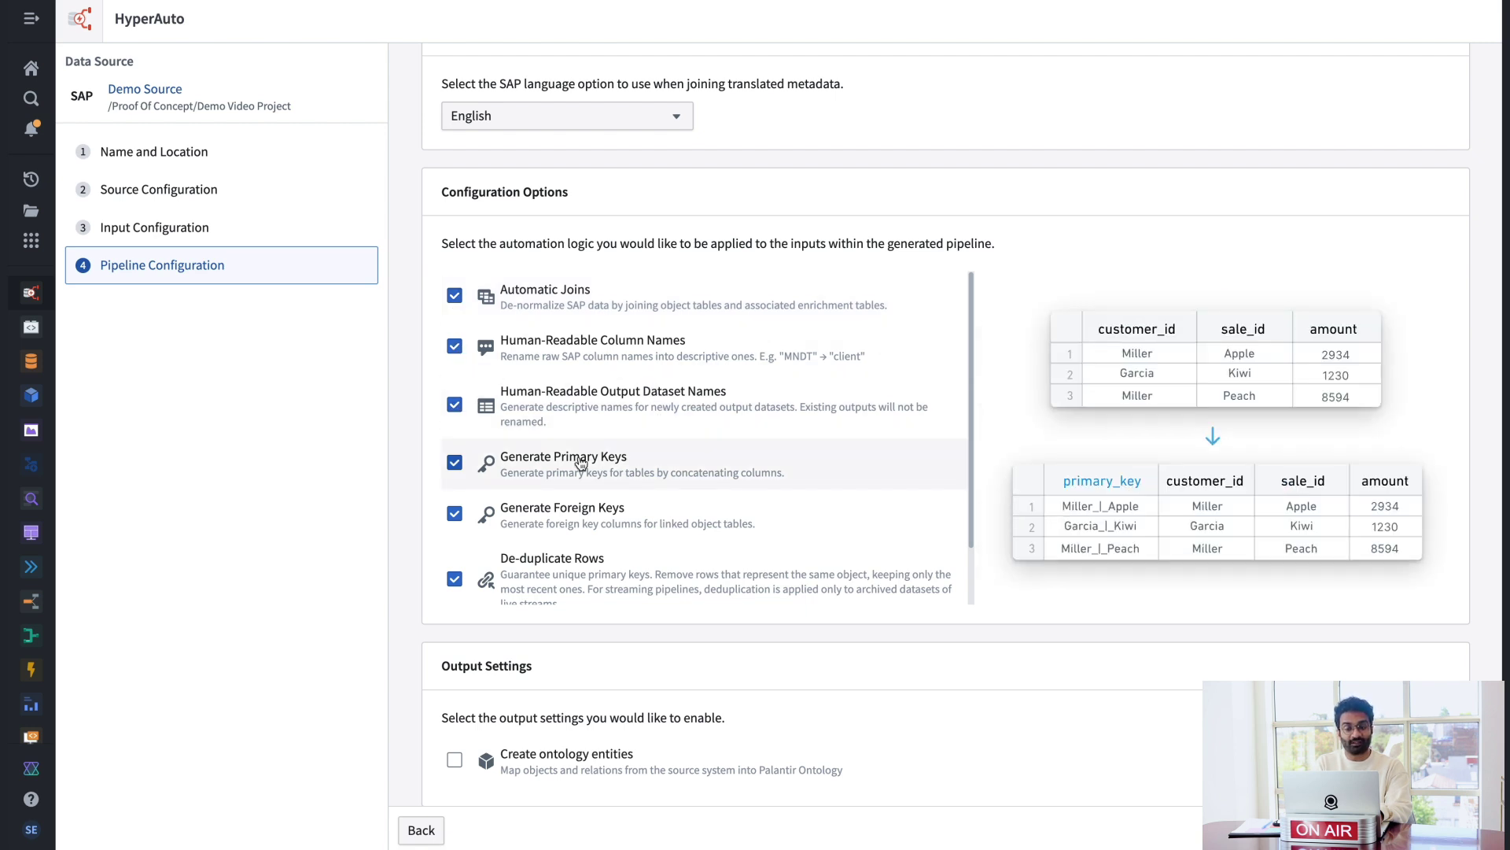
scroll(580, 465, down, 1)
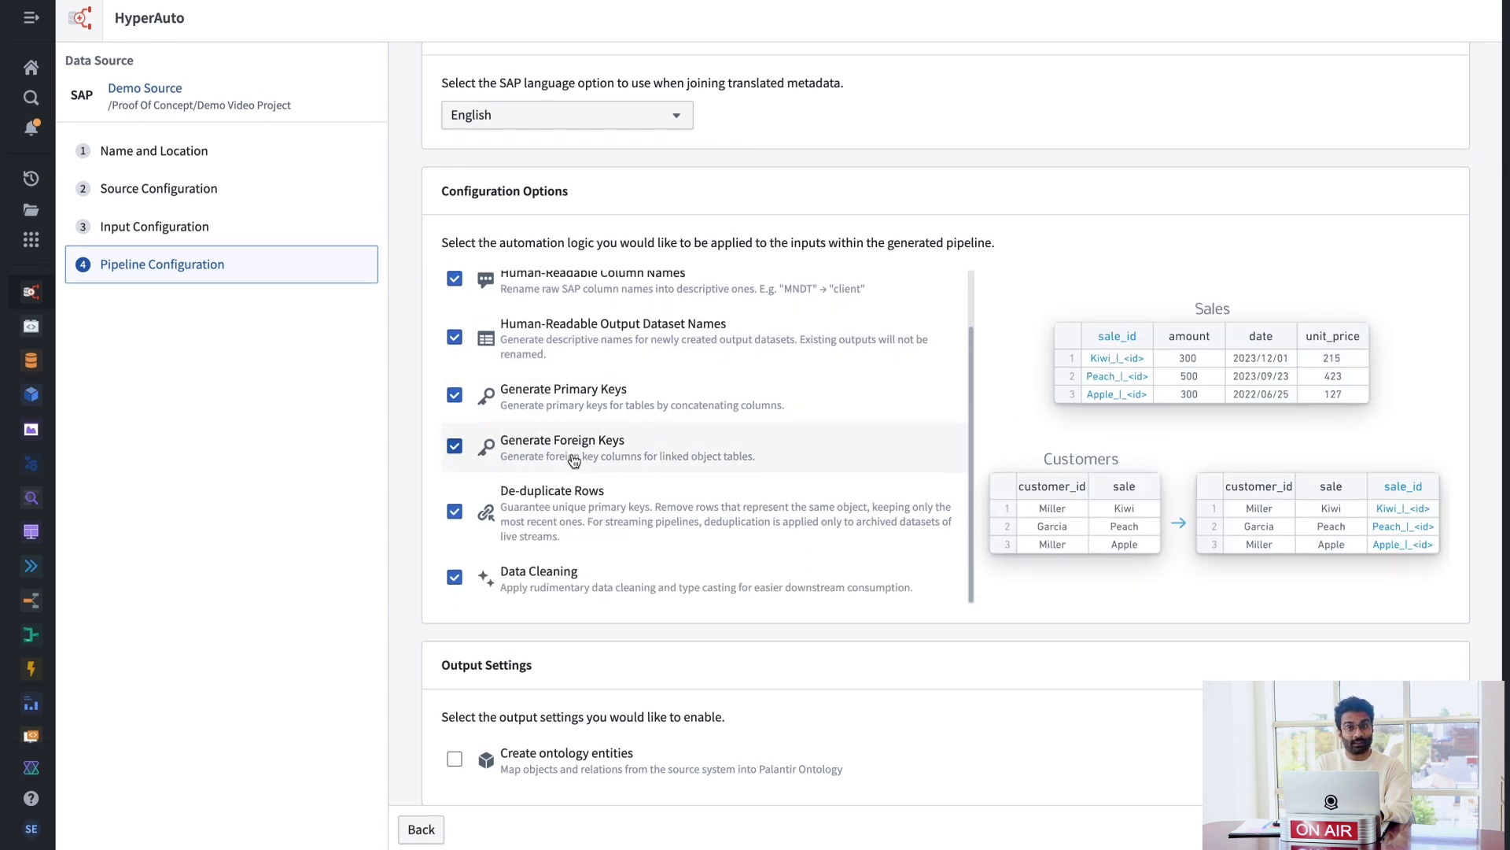
Enable Create ontology entities under Output Settings and select the target ontology.
click(456, 760)
click(1306, 761)
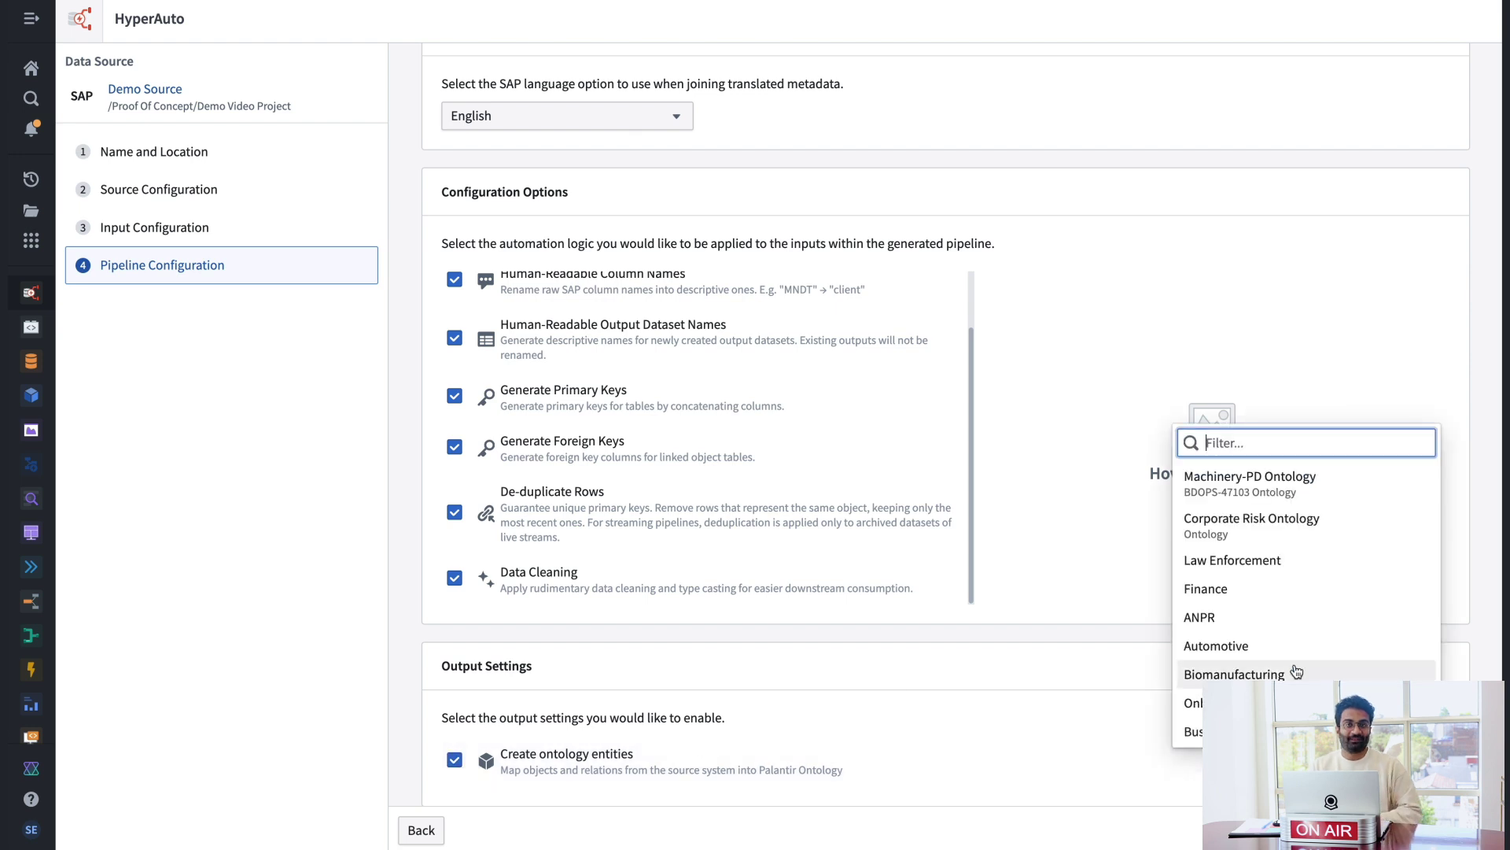
click(1296, 669)
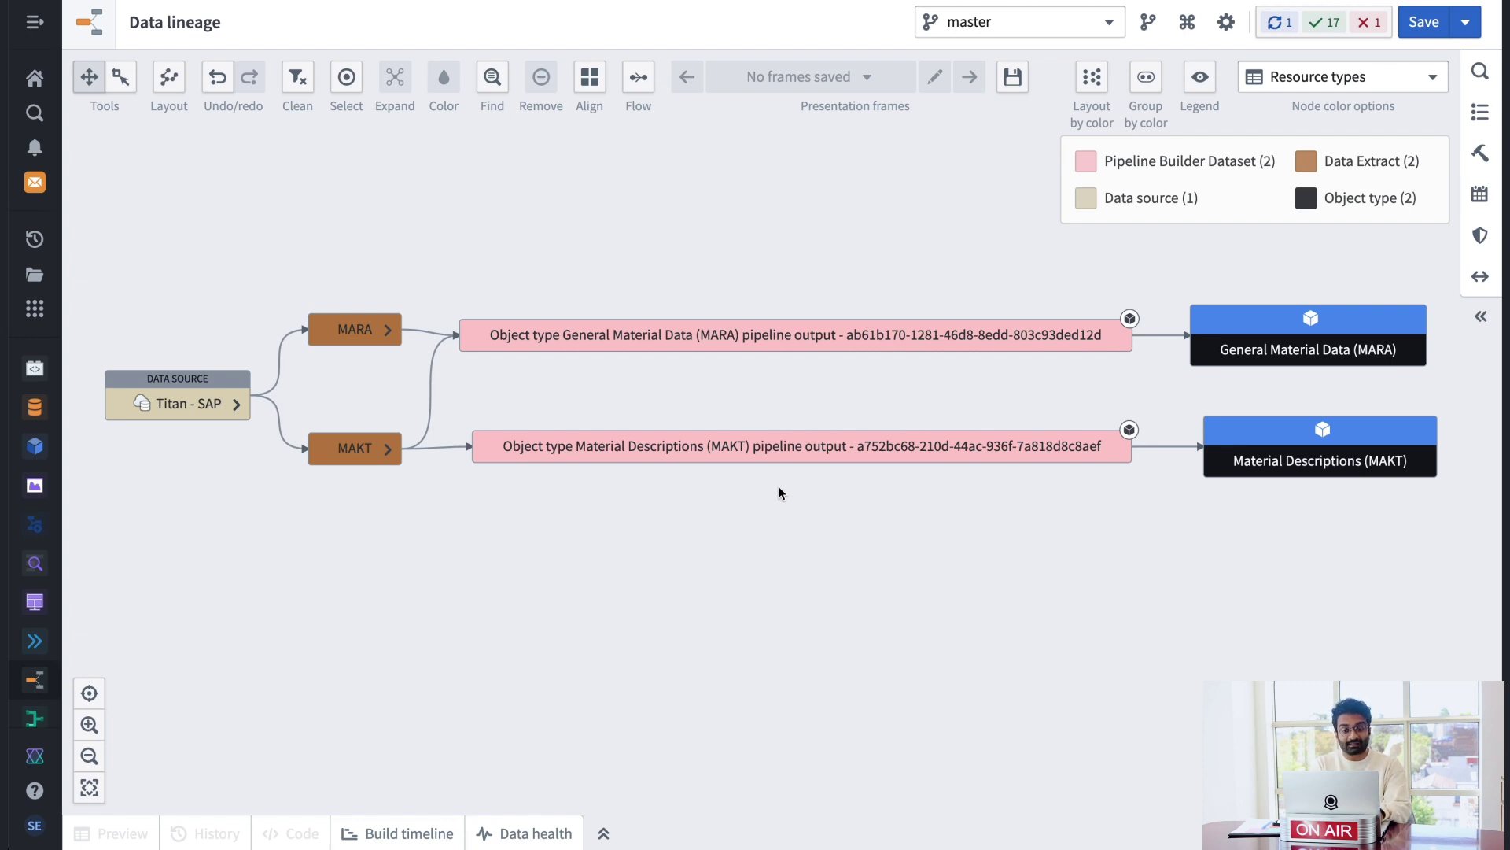
Pan the lineage graph and inspect the MAKT pipeline output, then the Material Descriptions (MAKT) object type.
scroll(209, 489, up, 2)
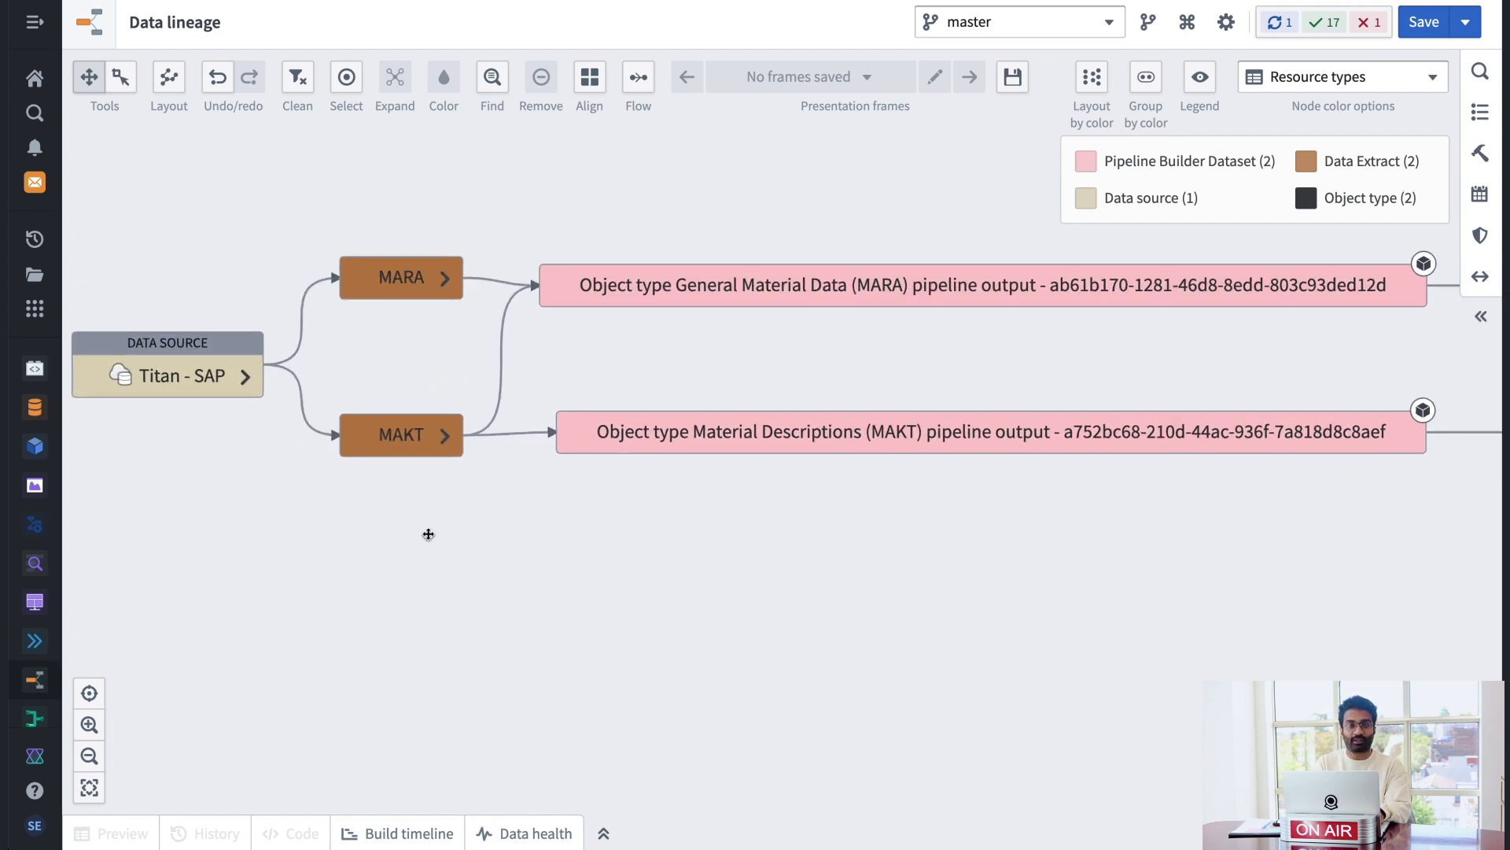
click(35, 22)
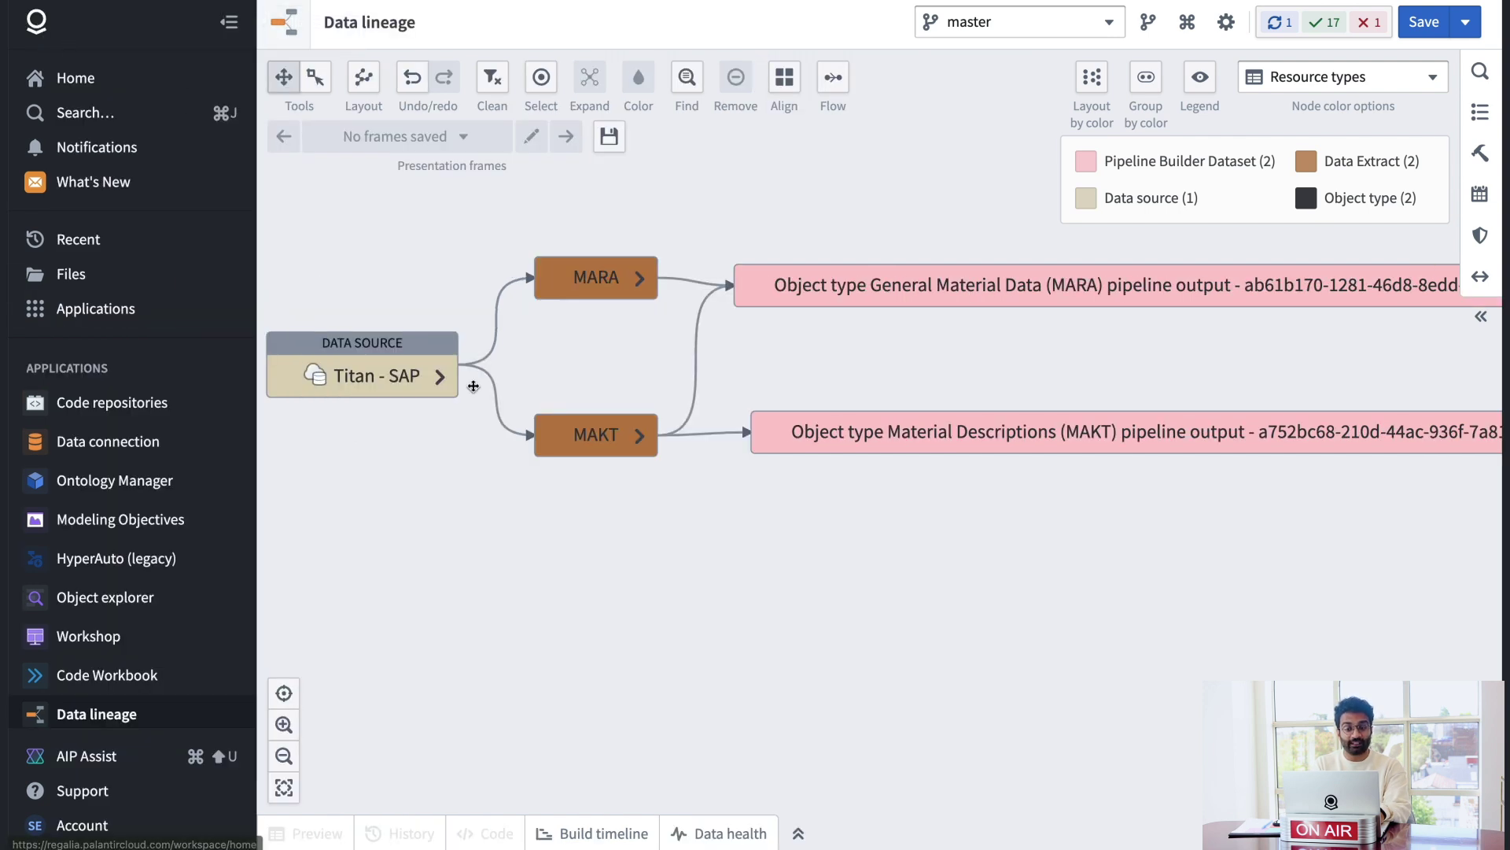
click(229, 22)
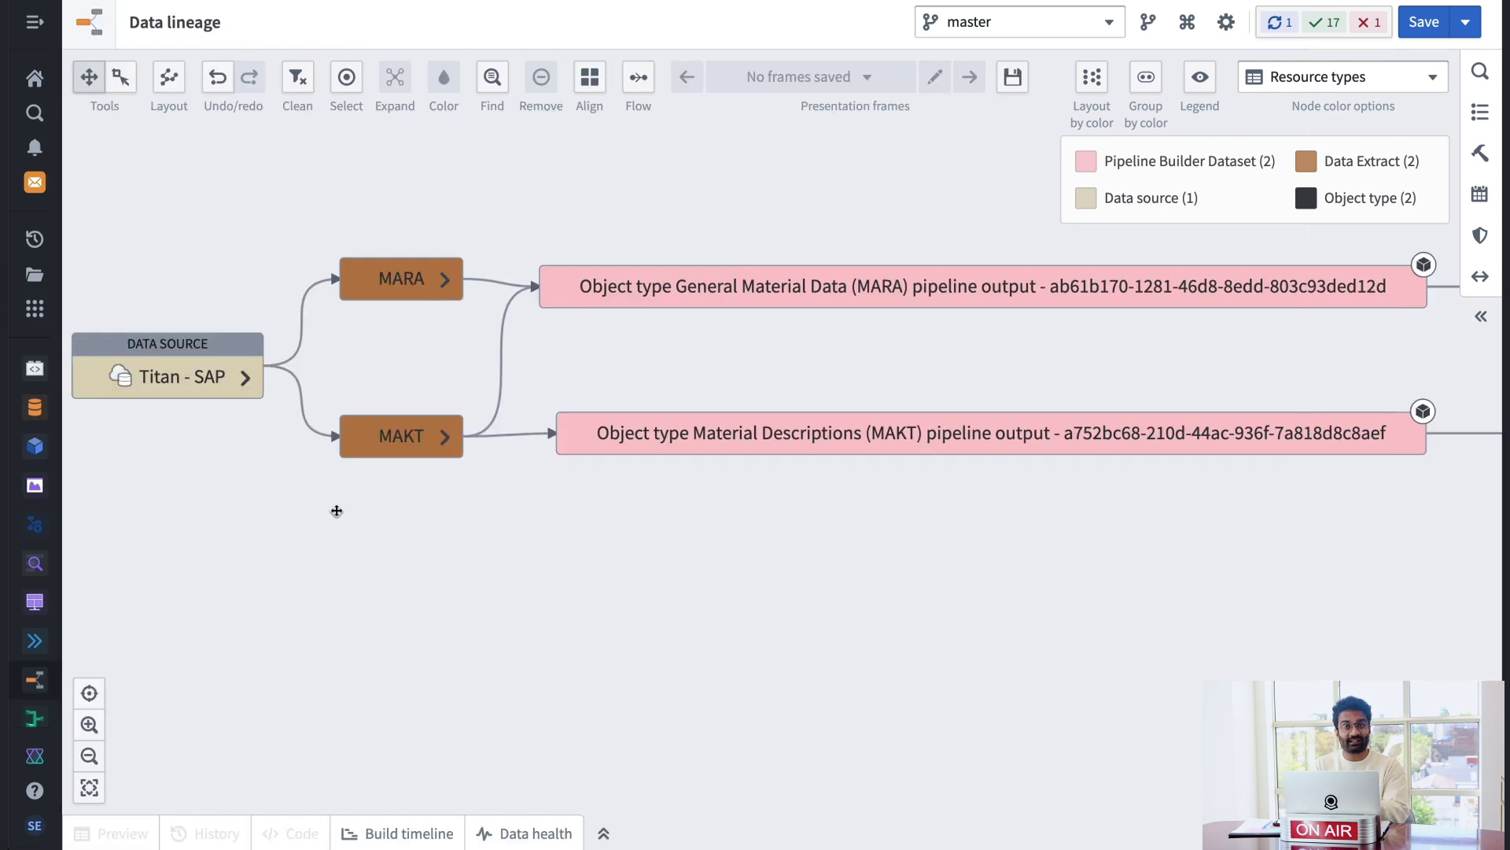
drag(337, 511, 186, 519)
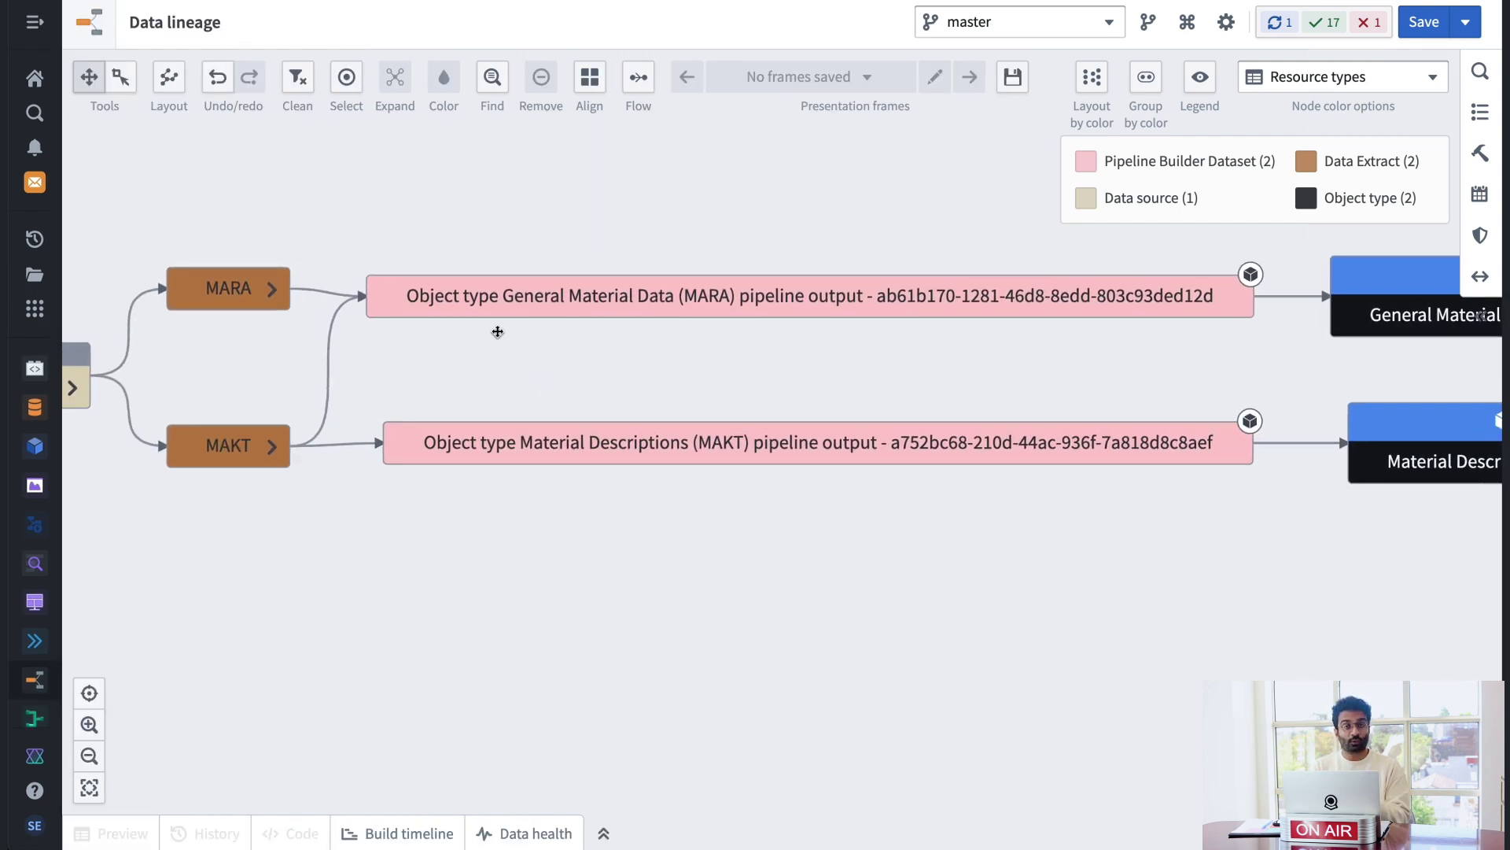
click(515, 447)
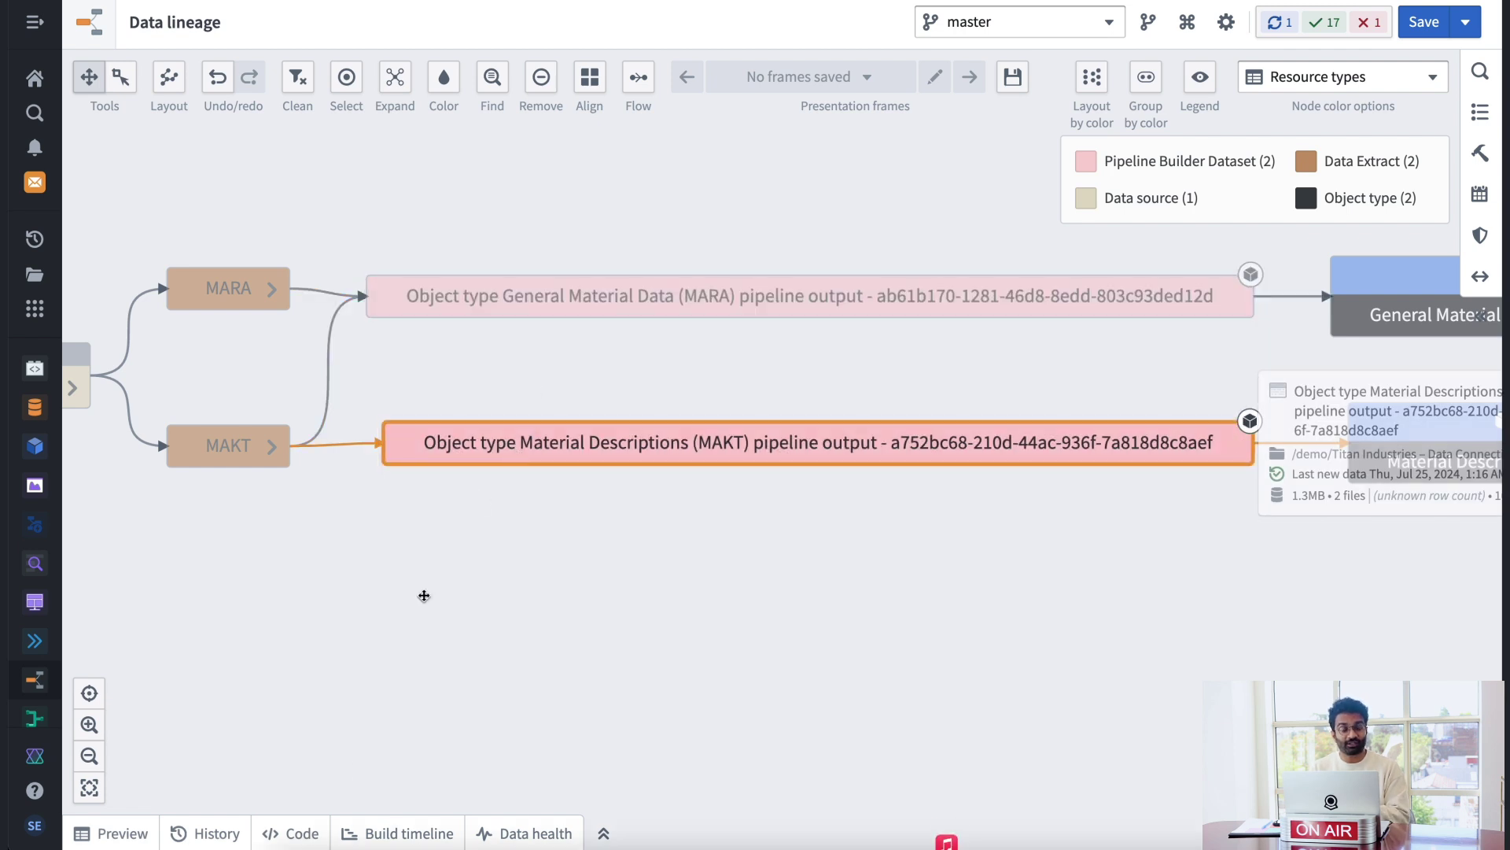
drag(896, 586, 367, 597)
click(948, 416)
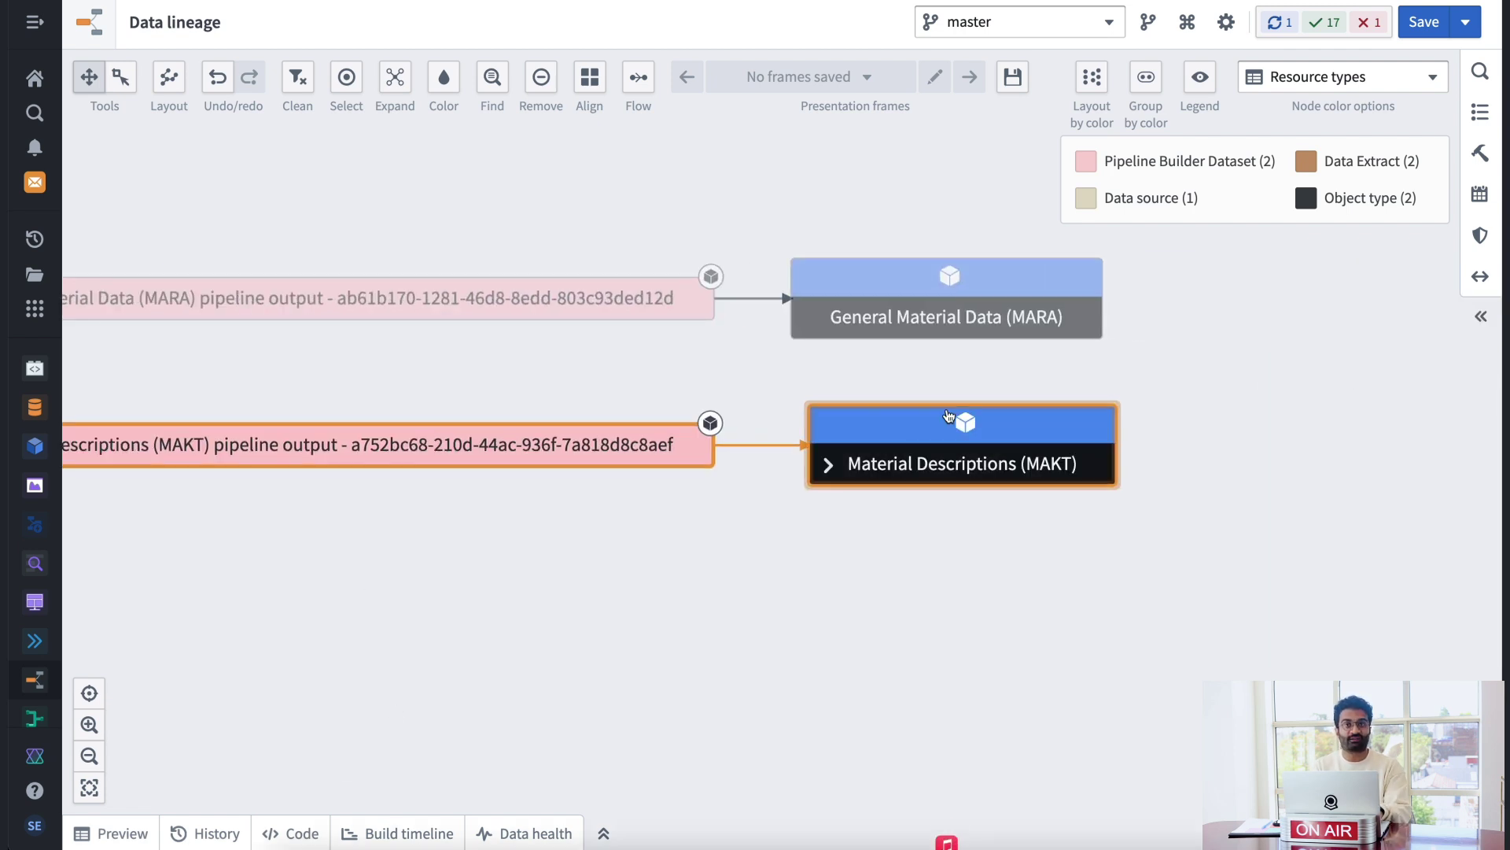